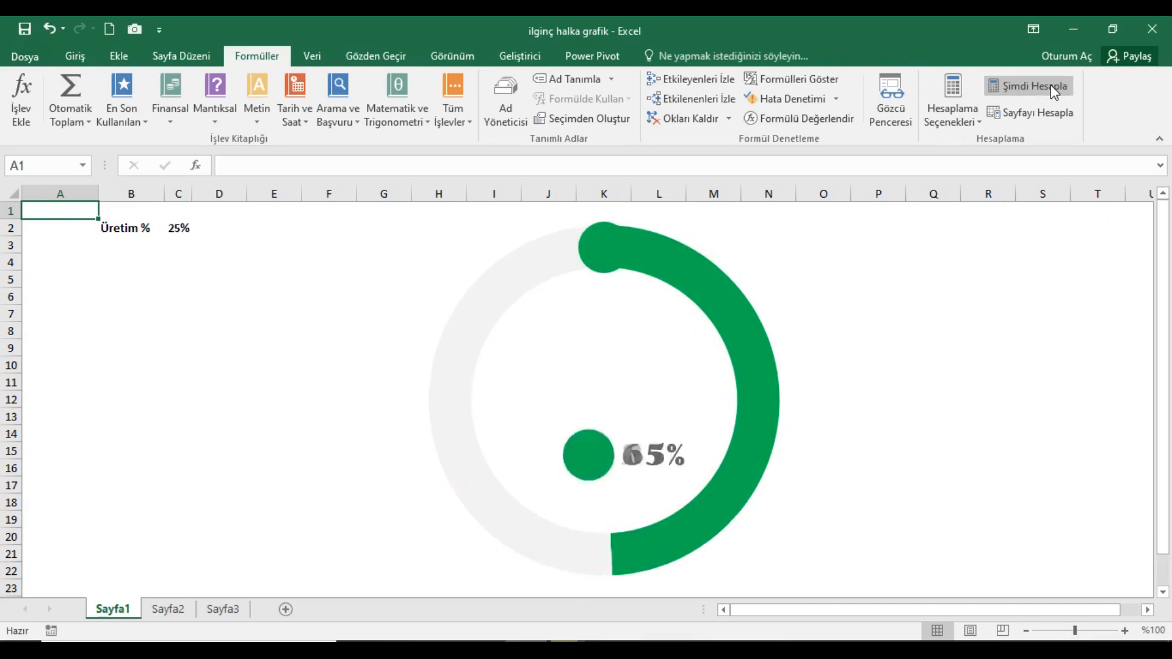
# - Recalculate the workbook repeatedly to examine how the ring chart on Sayfa1 responds to changing Üretim % values
pyautogui.click(1054, 91)
pyautogui.click(1055, 92)
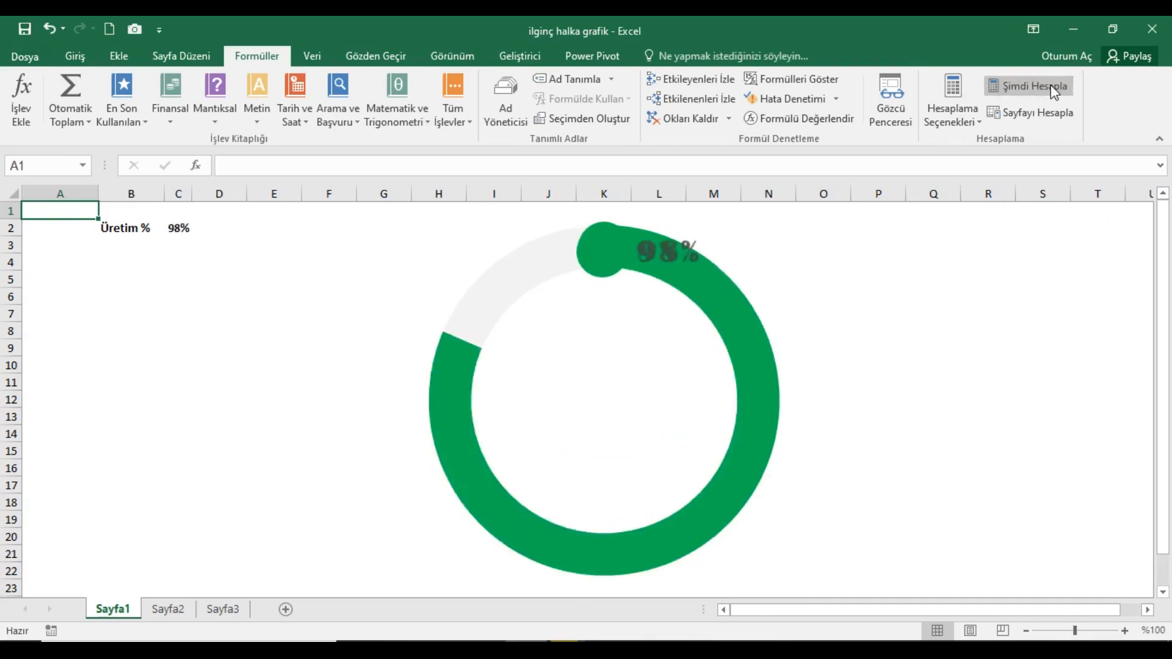
pyautogui.click(1055, 92)
pyautogui.click(1055, 92)
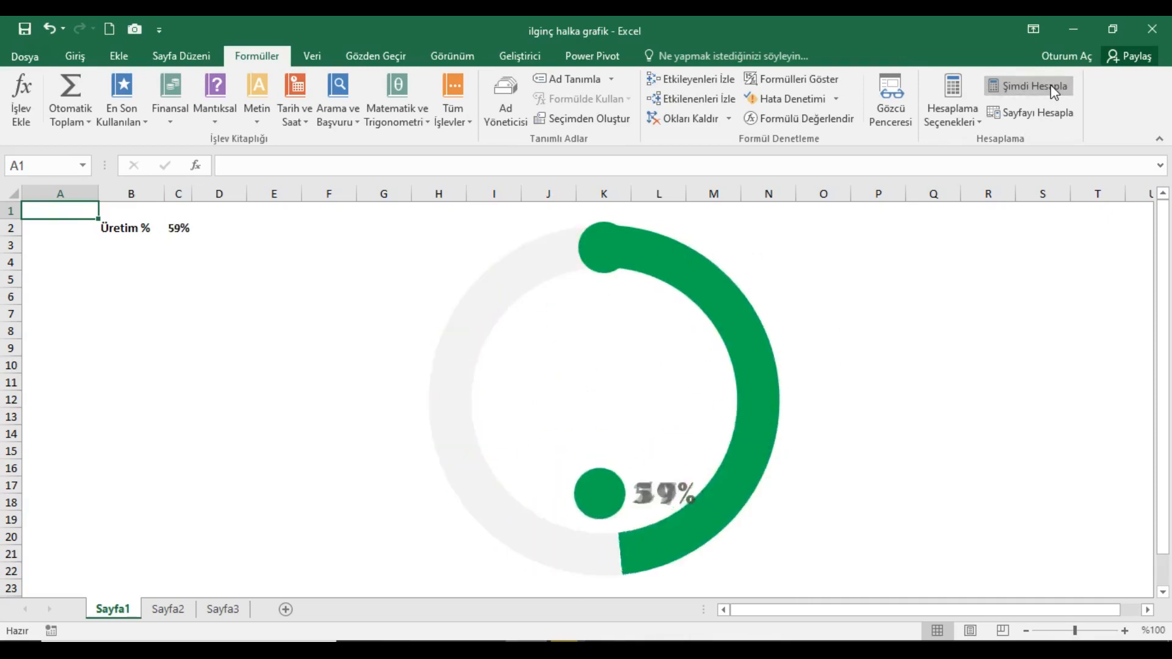
pyautogui.click(1054, 92)
pyautogui.click(1055, 92)
pyautogui.click(1055, 92)
pyautogui.click(1054, 92)
pyautogui.click(1054, 91)
pyautogui.click(1054, 92)
pyautogui.click(1055, 92)
pyautogui.click(1055, 92)
pyautogui.click(1054, 91)
pyautogui.click(1055, 92)
pyautogui.click(1054, 91)
pyautogui.click(1054, 92)
pyautogui.click(1055, 92)
pyautogui.click(1054, 91)
pyautogui.click(1055, 91)
pyautogui.click(1054, 92)
pyautogui.click(1054, 92)
pyautogui.click(1054, 91)
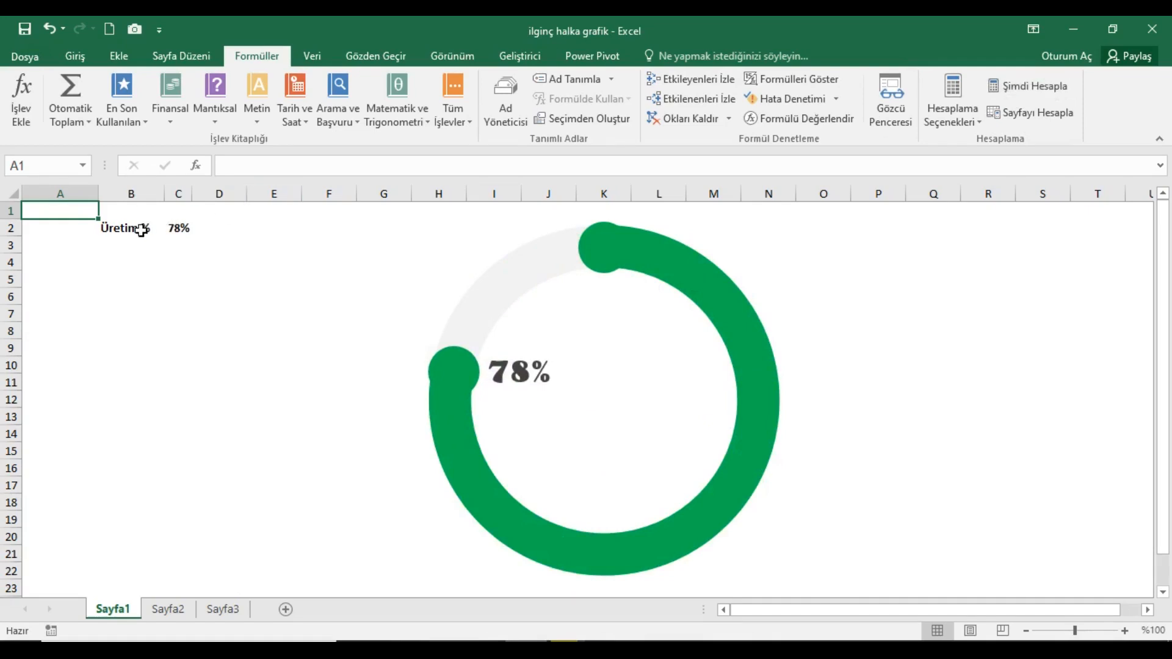
# - Copy the Üretim % label and its value from B2:C2 on Sayfa1 and paste them at B2 on Sayfa2
pyautogui.click(161, 230)
pyautogui.moveTo(167, 229); pyautogui.dragTo(180, 229)
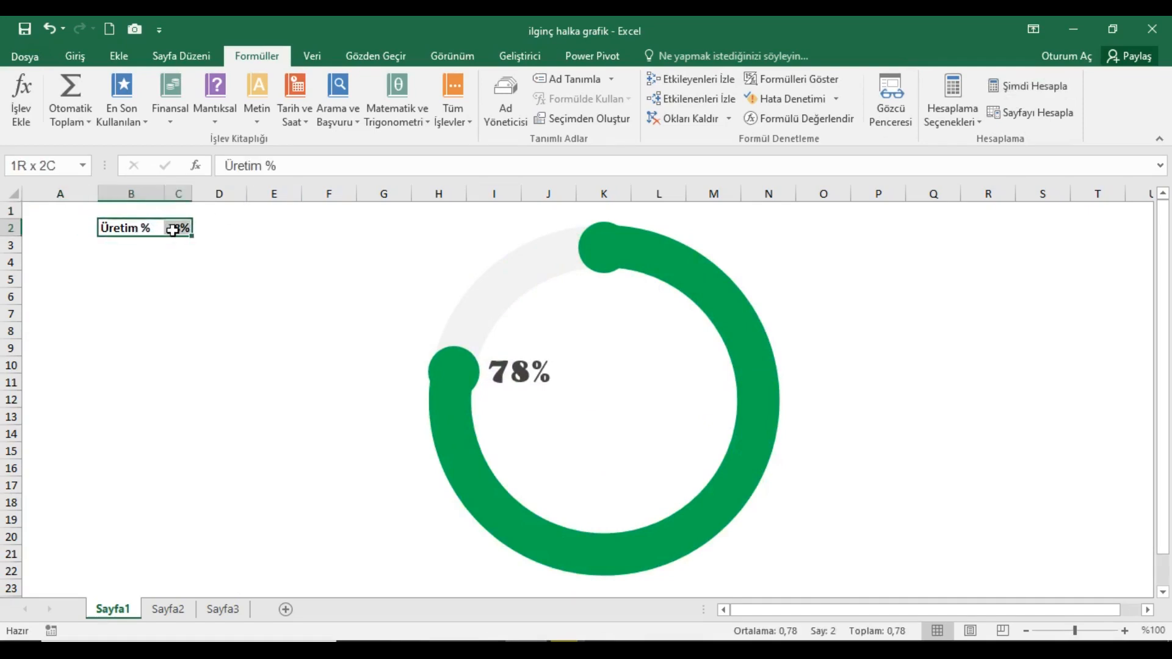
pyautogui.click(73, 56)
pyautogui.click(56, 98)
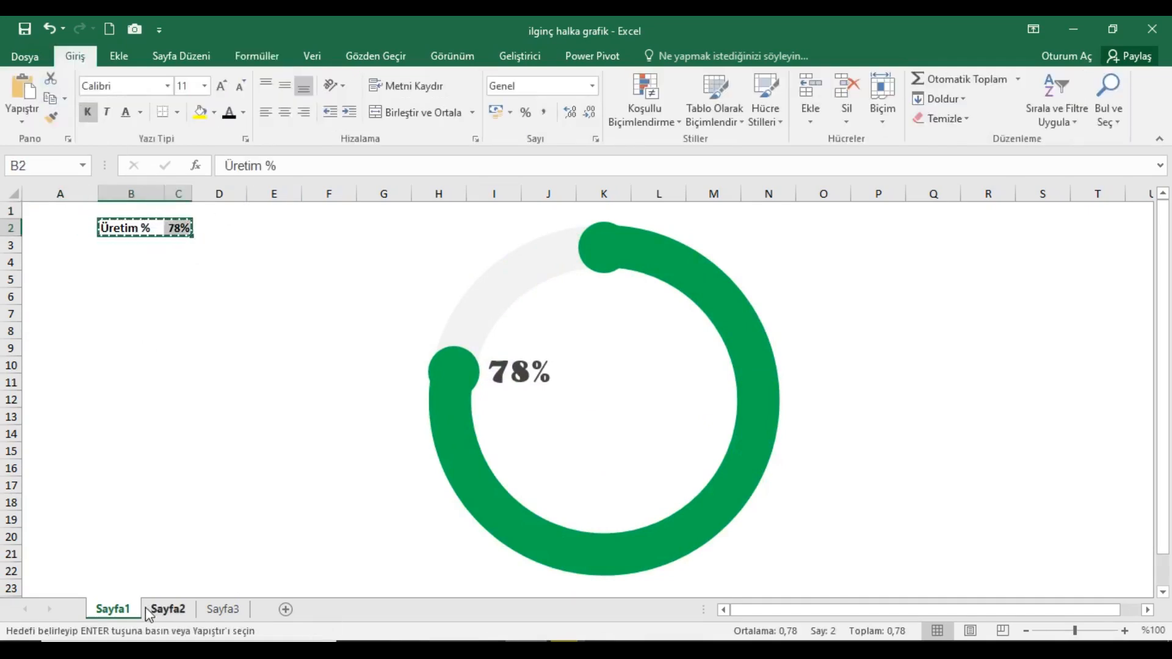
pyautogui.click(166, 609)
pyautogui.click(117, 230)
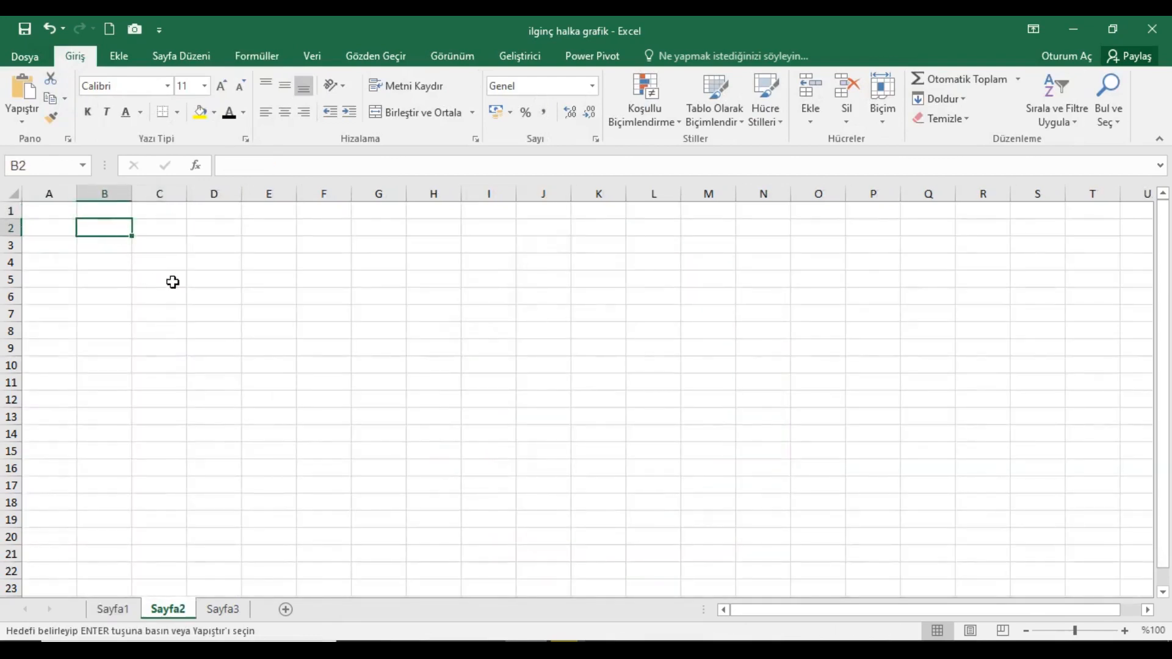
pyautogui.rightClick(114, 225)
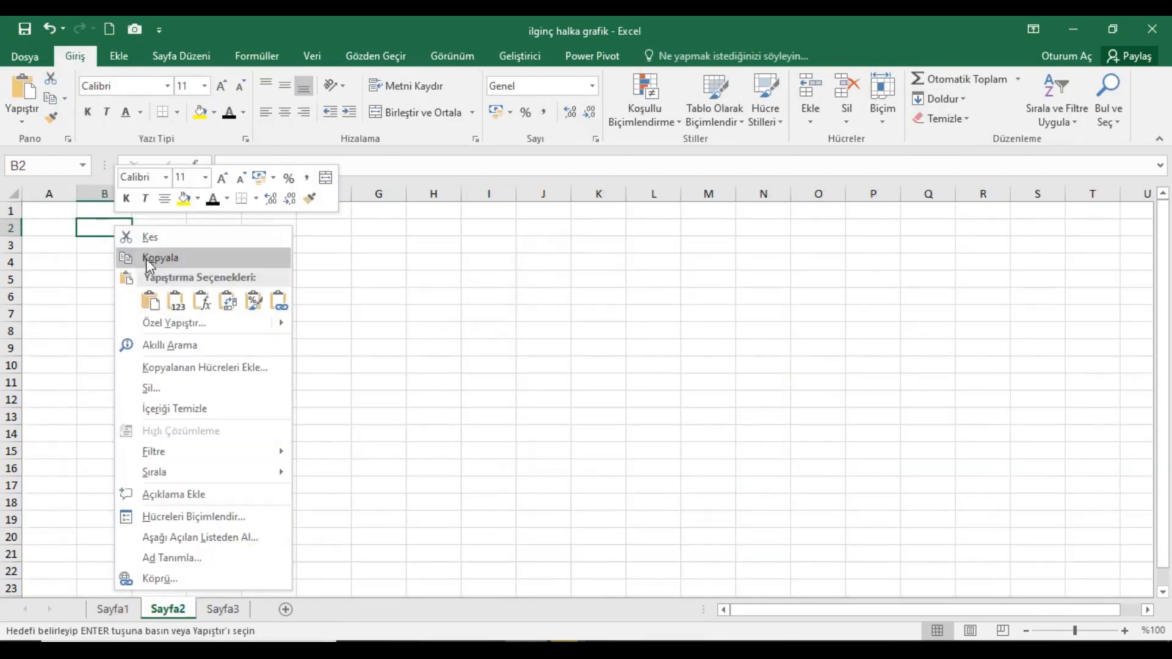
pyautogui.click(24, 88)
pyautogui.press('Escape')
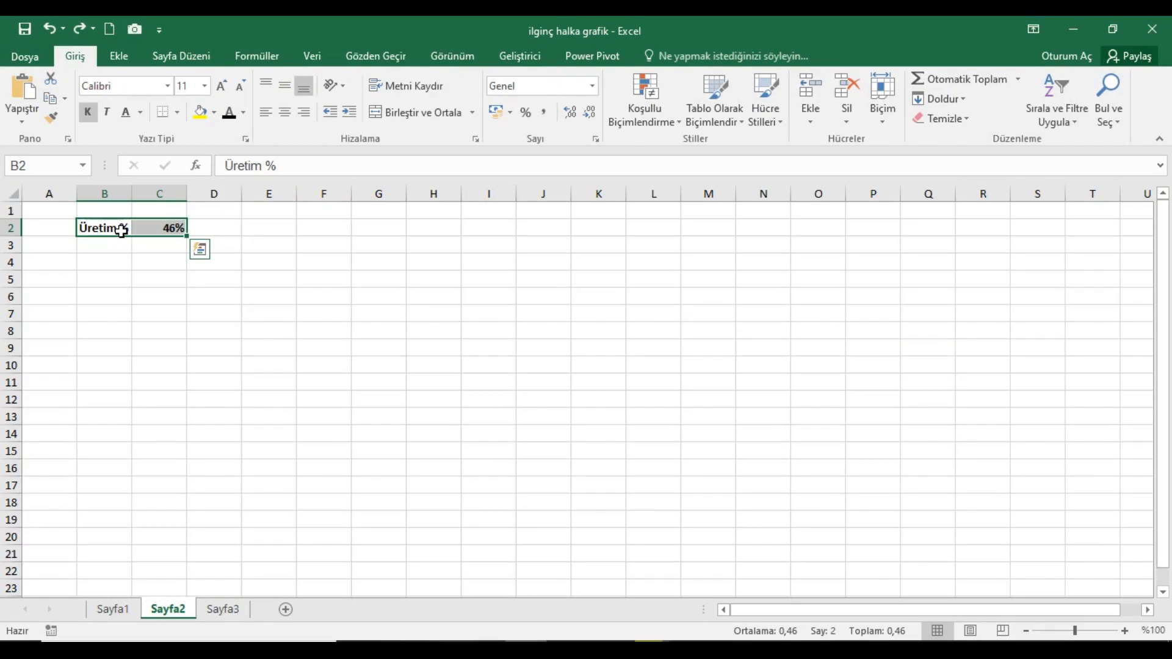
# - Add a "Kalan %" label in B3 and compute the remainder in C3 with the formula =1-C2
pyautogui.click(104, 245)
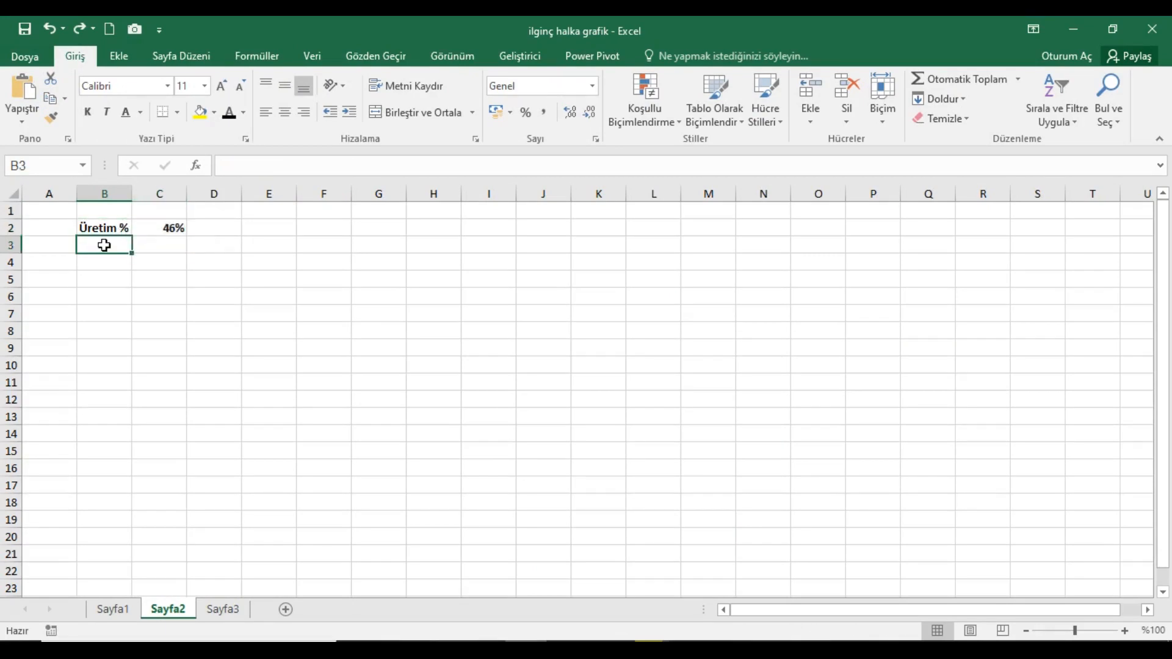
pyautogui.write('Kalan')
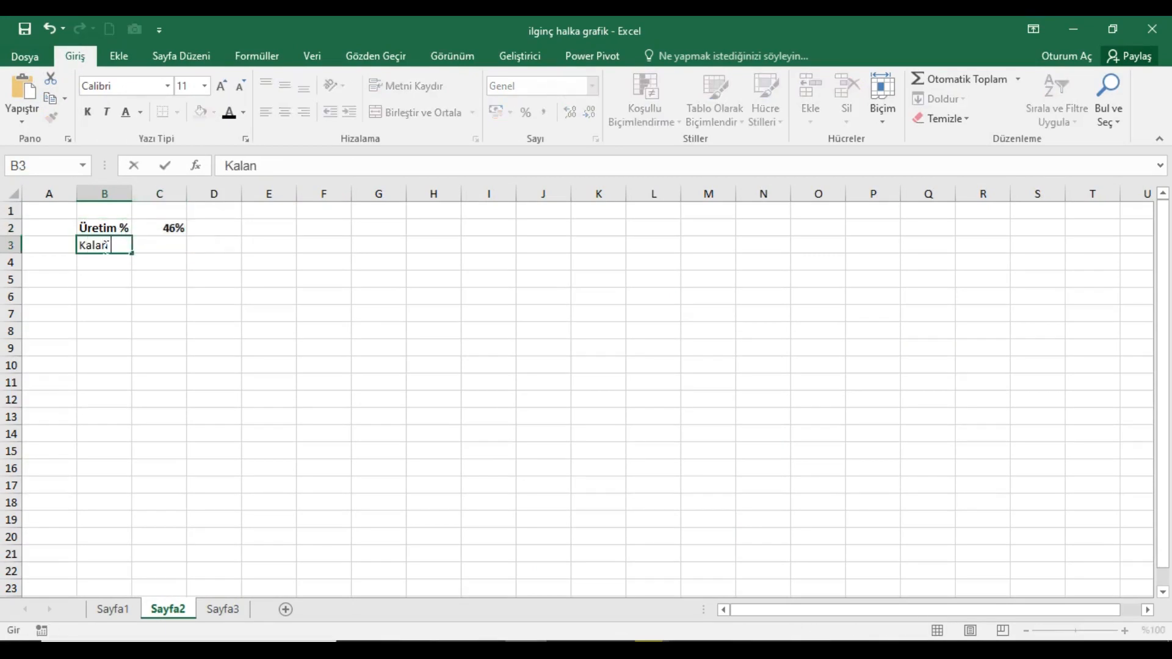
pyautogui.press('Return')
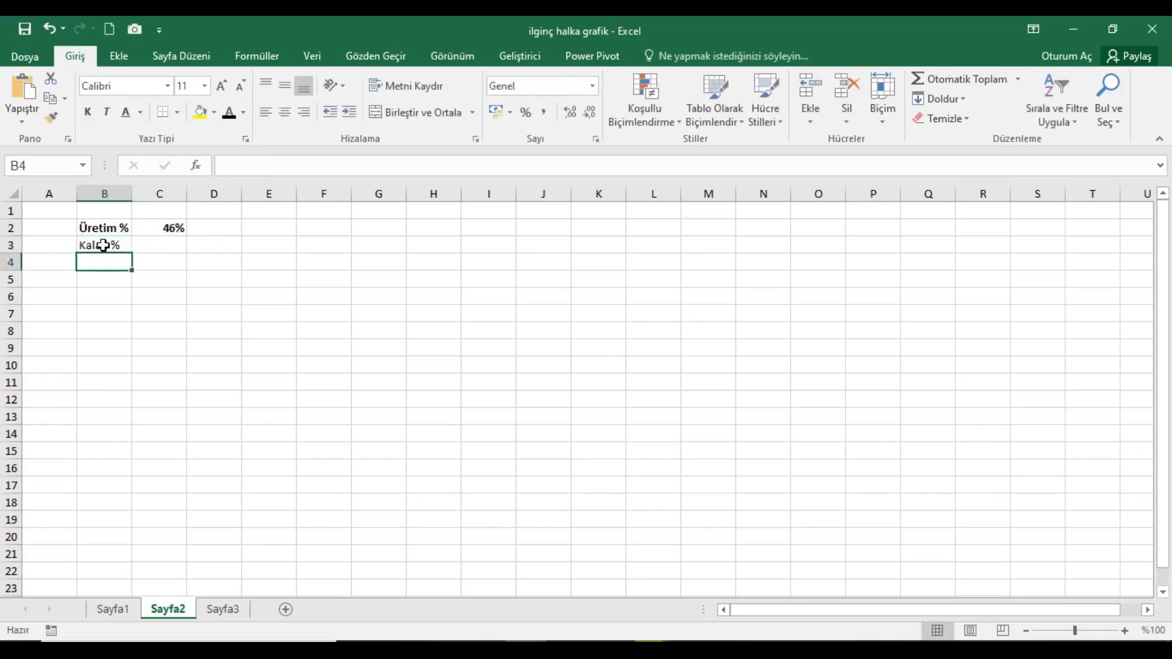
pyautogui.press('Up')
pyautogui.press('Right')
pyautogui.write('=1-')
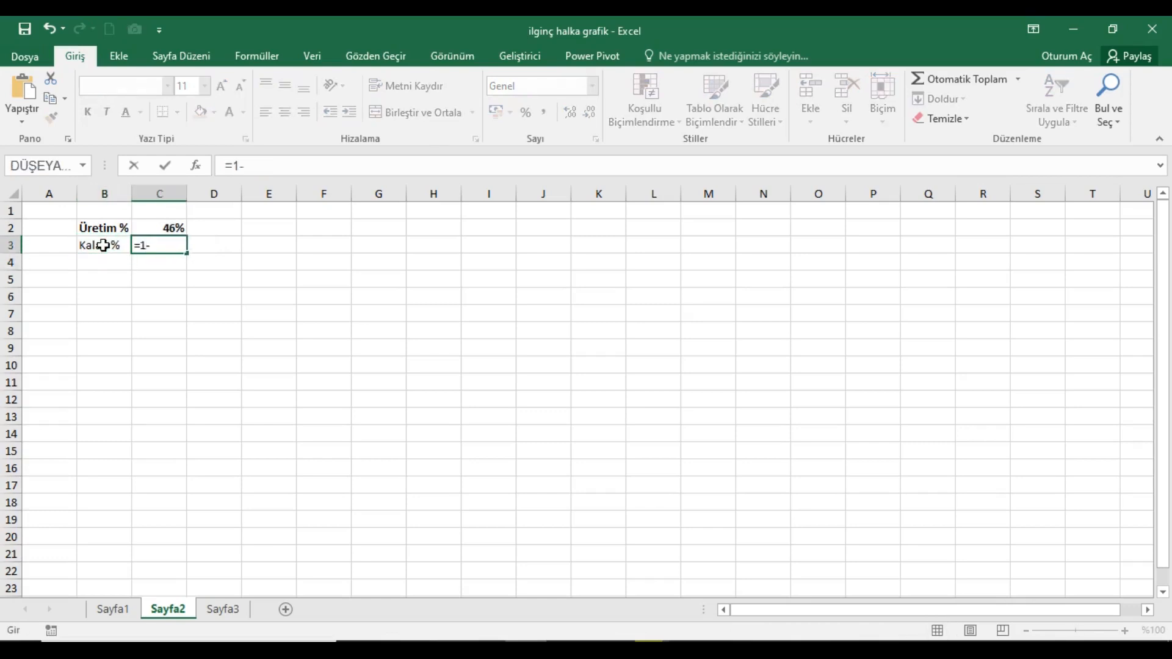
pyautogui.press('Up')
pyautogui.press('Return')
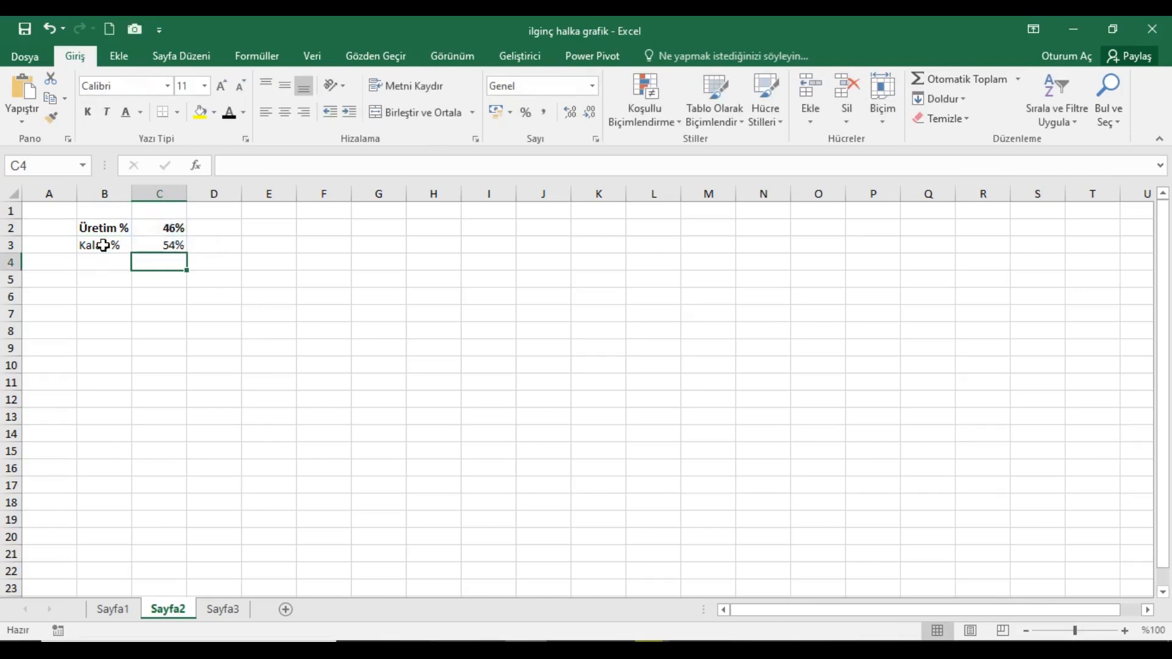
# - Insert a doughnut chart from B2:C3, place it beside the data and enlarge it to about 8.93 × 14.47 cm
pyautogui.click(80, 230)
pyautogui.moveTo(152, 241); pyautogui.dragTo(169, 238)
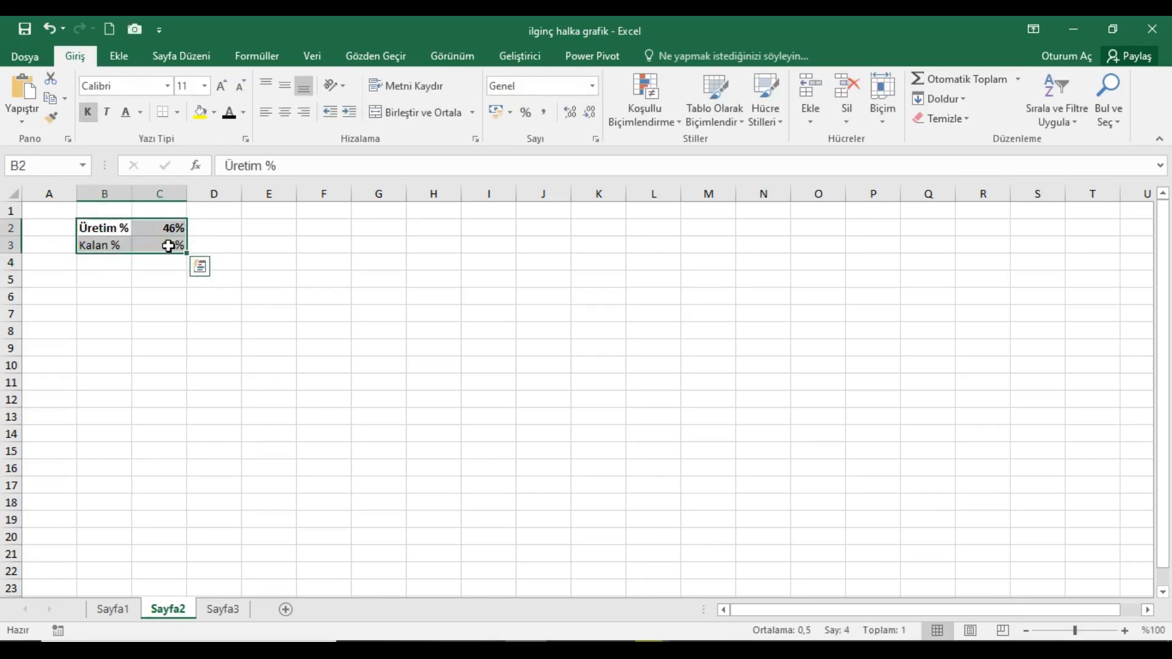
pyautogui.click(122, 61)
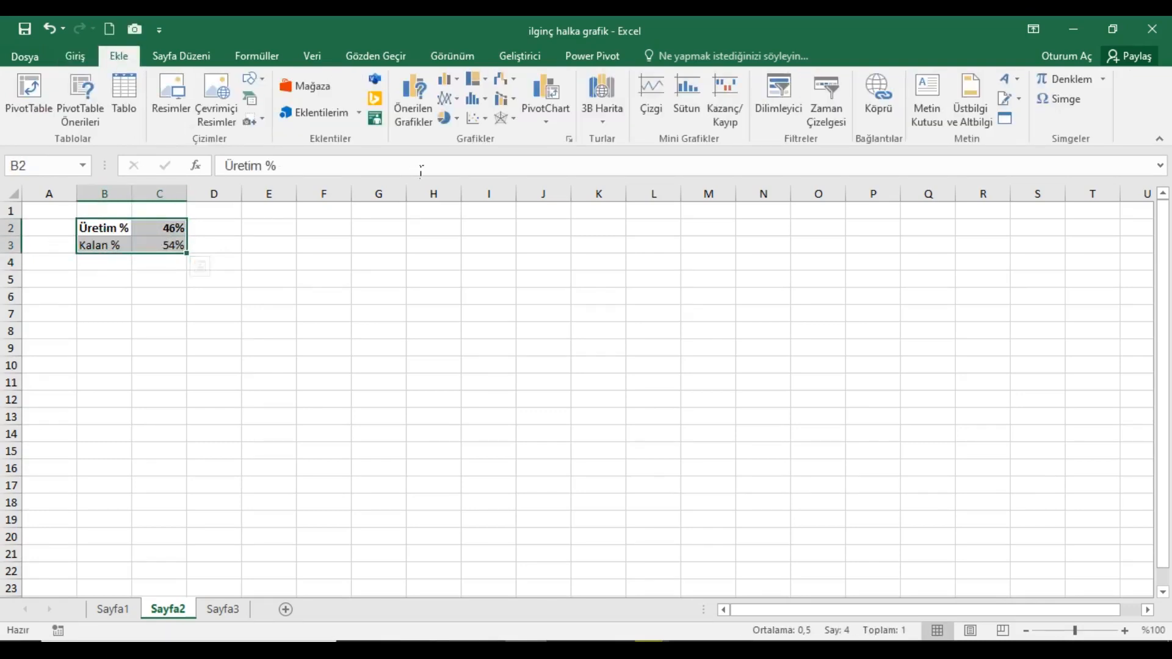
pyautogui.click(450, 118)
pyautogui.click(460, 305)
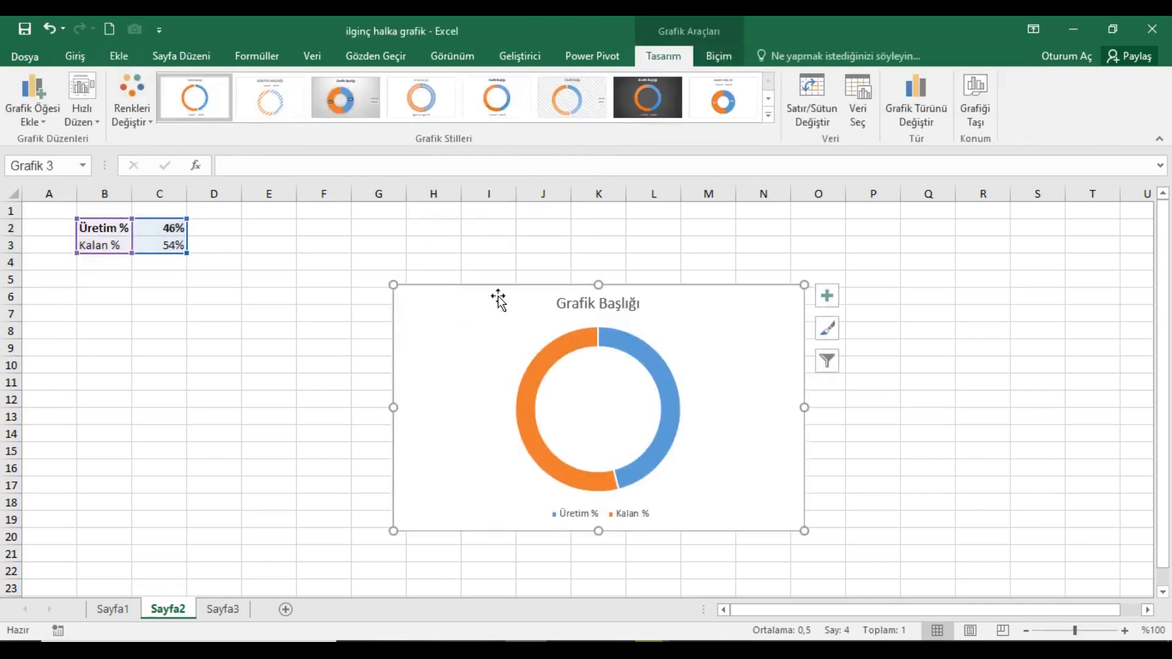
pyautogui.moveTo(653, 469); pyautogui.dragTo(707, 508)
# - Remove the title and the legend from the doughnut chart
pyautogui.click(731, 229)
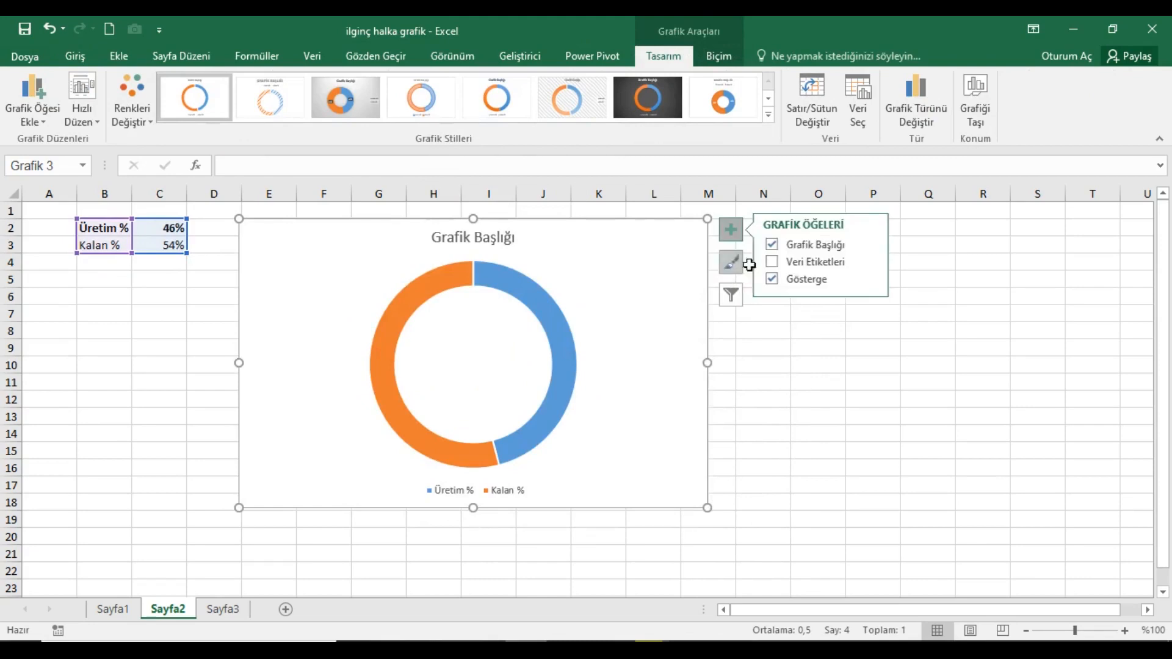
pyautogui.click(772, 244)
pyautogui.click(772, 280)
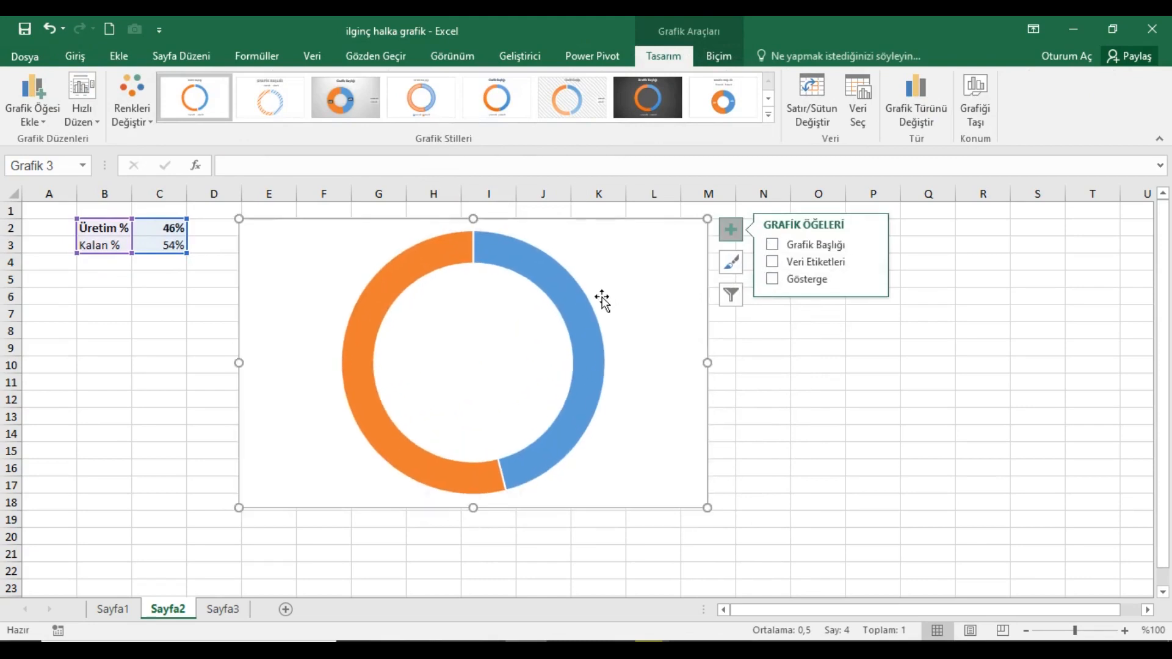
# - Remove the outline from the doughnut ring's data series
pyautogui.click(560, 293)
pyautogui.click(718, 55)
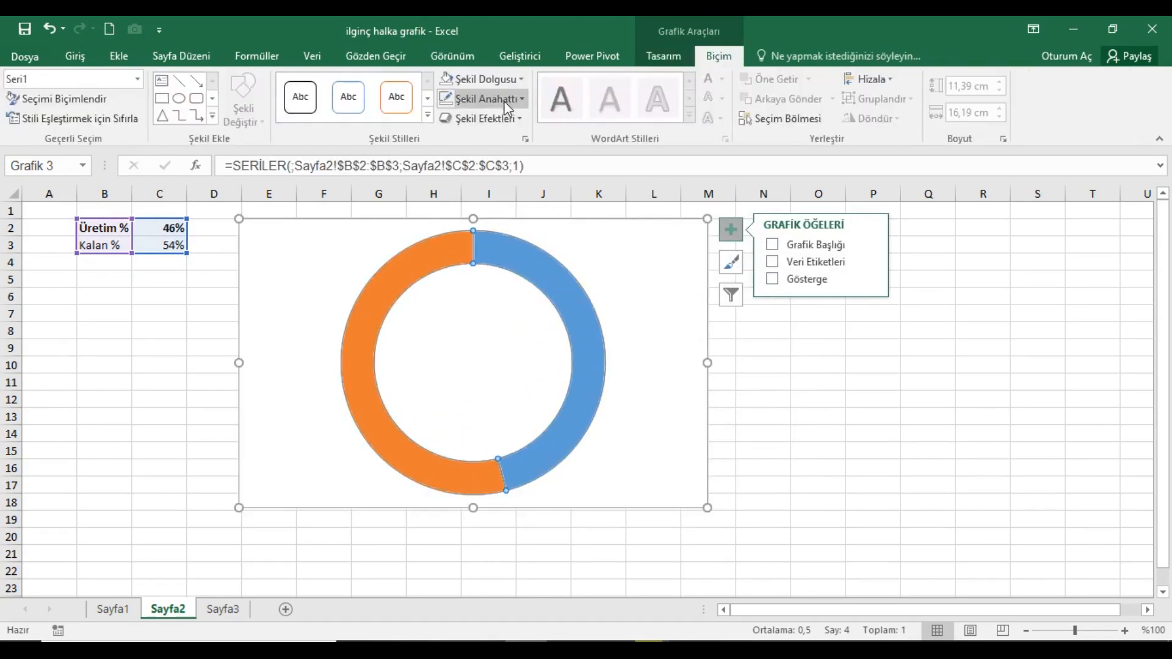
pyautogui.click(498, 98)
pyautogui.click(489, 270)
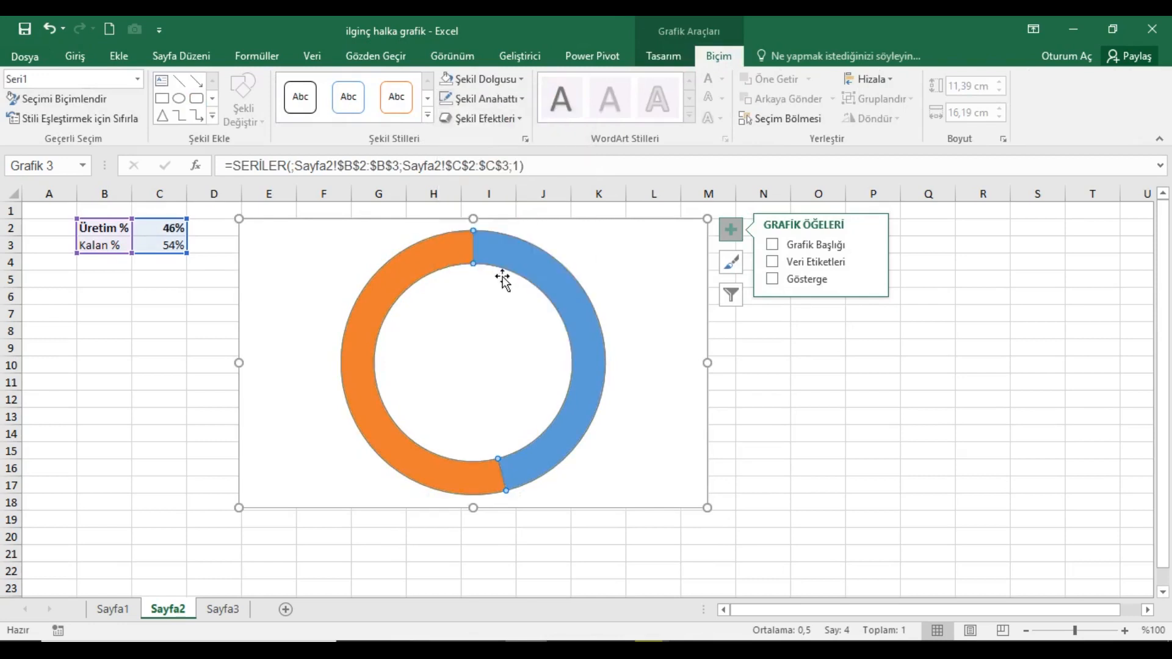
# - Set the chart area to no outline and no fill so the chart background is transparent
pyautogui.click(657, 259)
pyautogui.click(482, 99)
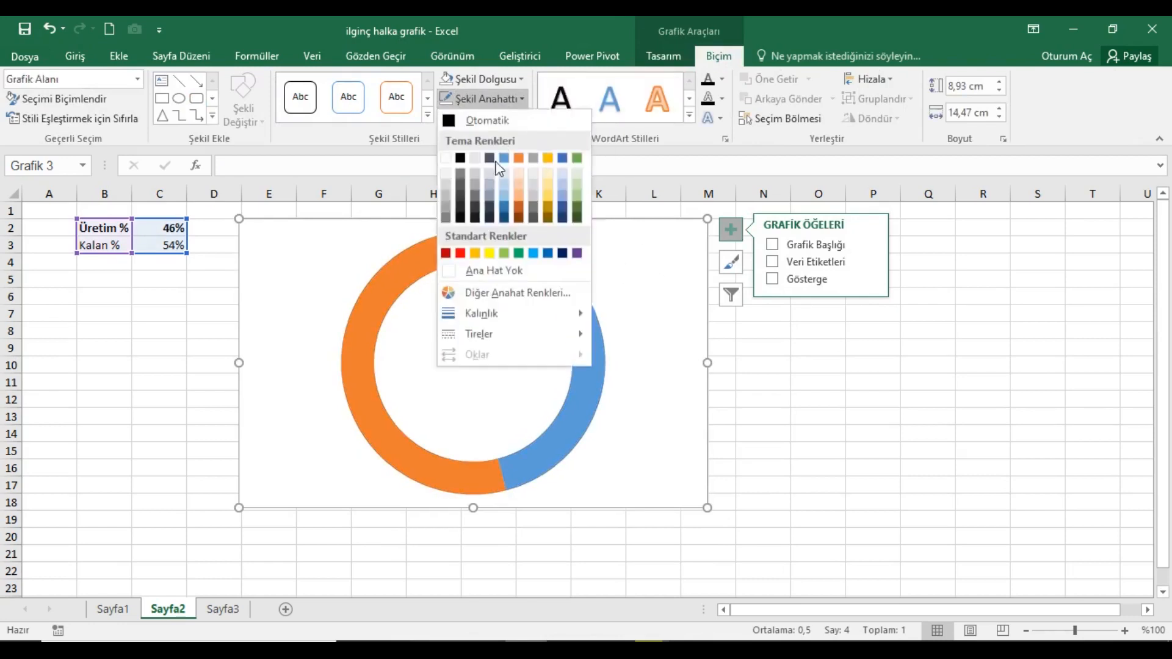
pyautogui.click(489, 271)
pyautogui.click(512, 77)
pyautogui.click(482, 251)
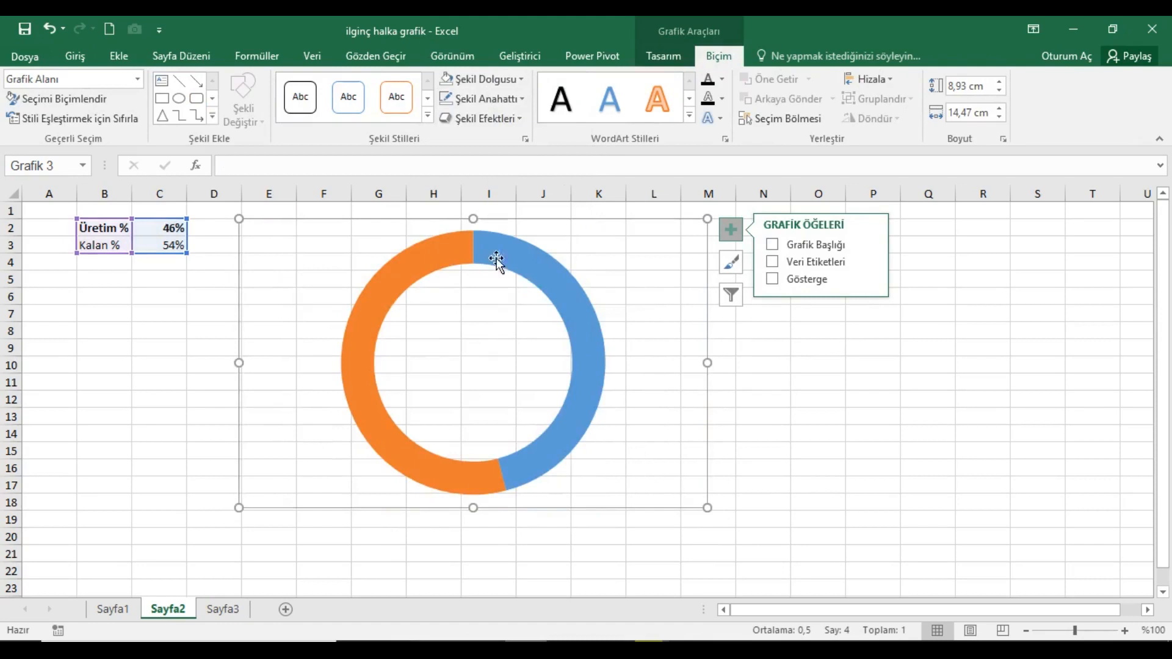
# - Hide the worksheet gridlines on Sayfa2
pyautogui.click(817, 332)
pyautogui.click(450, 55)
pyautogui.click(244, 113)
# - Give the Üretim % slice of the ring a solid standard red fill
pyautogui.click(556, 287)
pyautogui.doubleClick(556, 287)
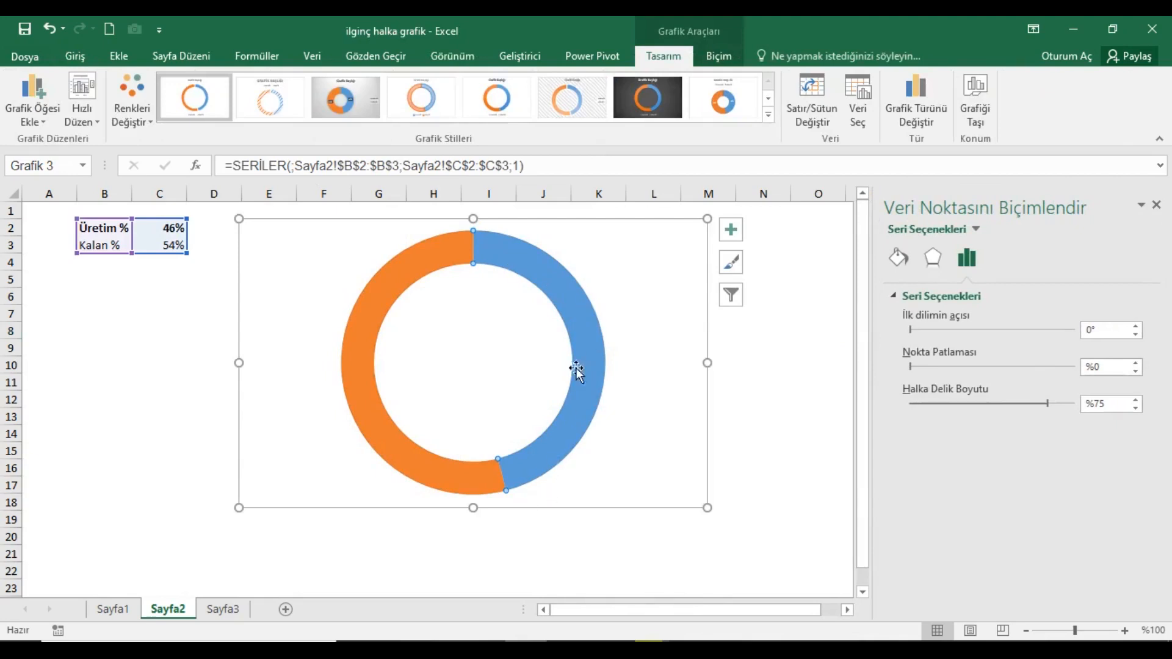
pyautogui.click(898, 258)
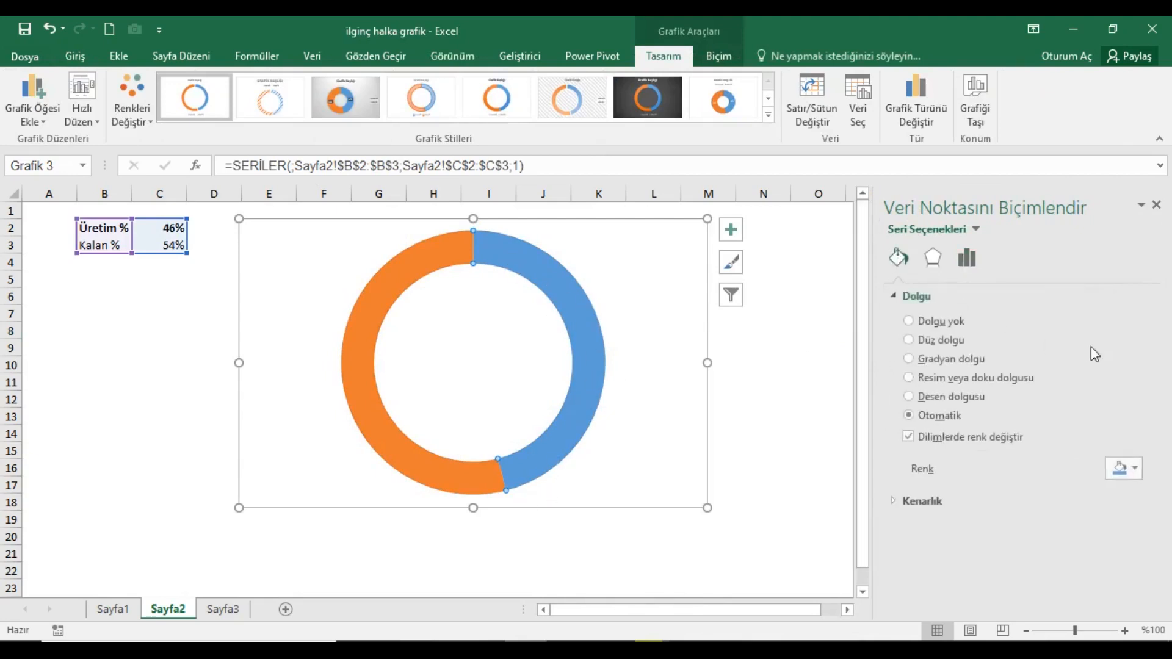
pyautogui.click(937, 340)
pyautogui.click(1133, 469)
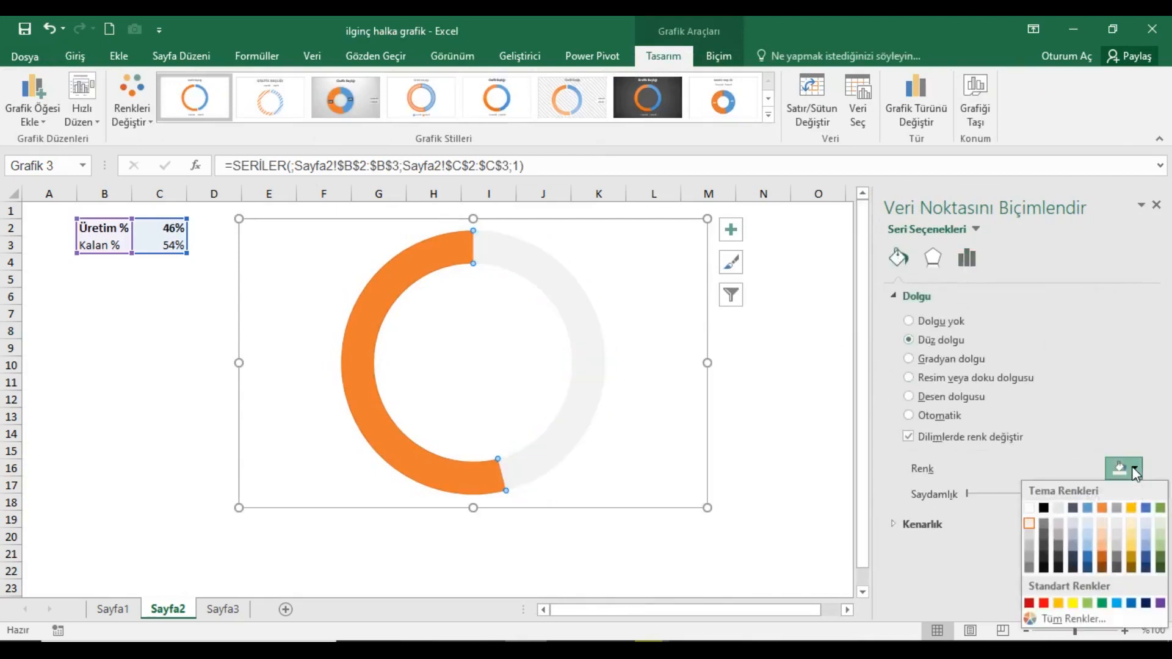
pyautogui.click(1044, 603)
# - Give the Kalan % slice a solid light grey fill and close the formatting pane
pyautogui.click(436, 274)
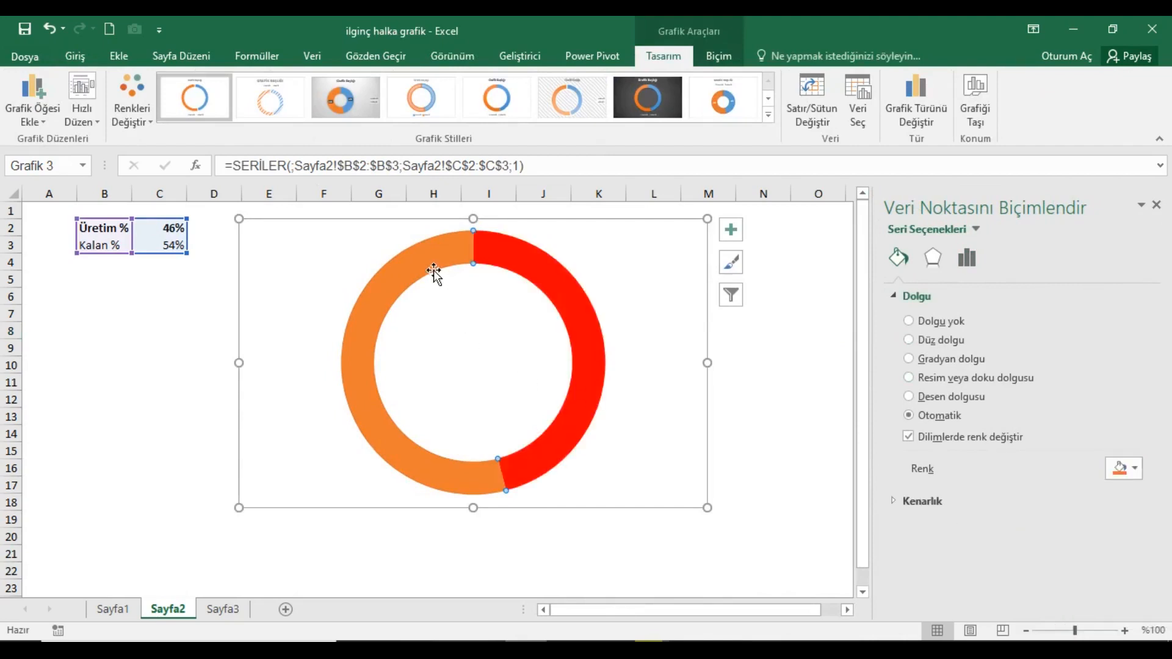
pyautogui.click(908, 340)
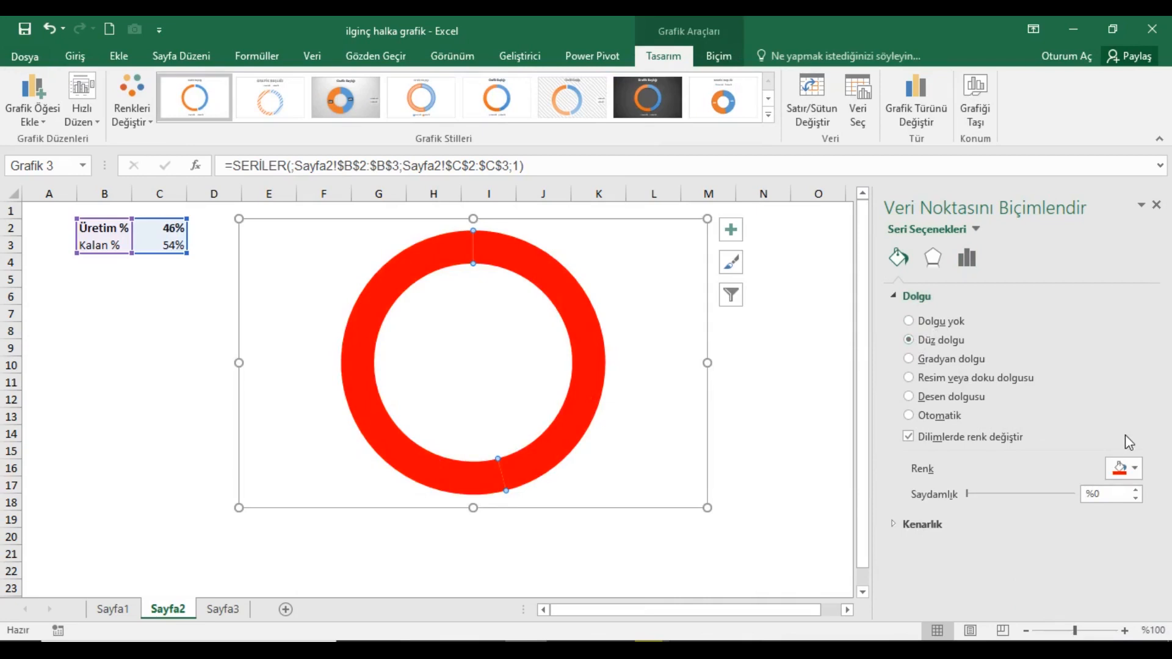
pyautogui.click(1136, 470)
pyautogui.click(1029, 523)
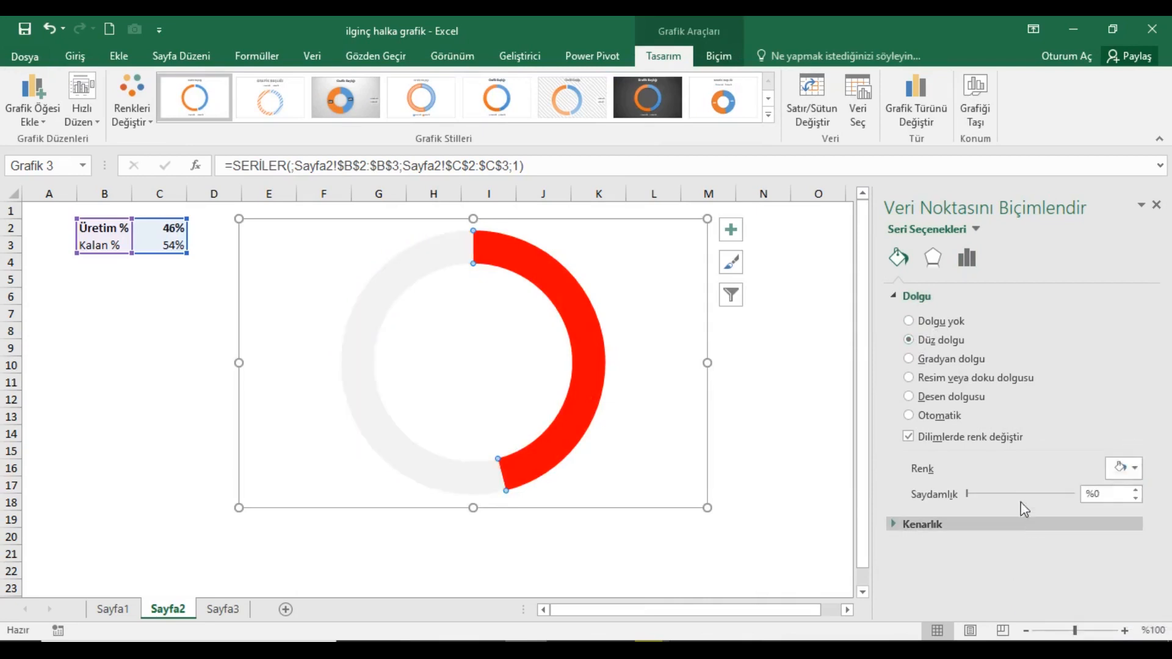
pyautogui.click(96, 235)
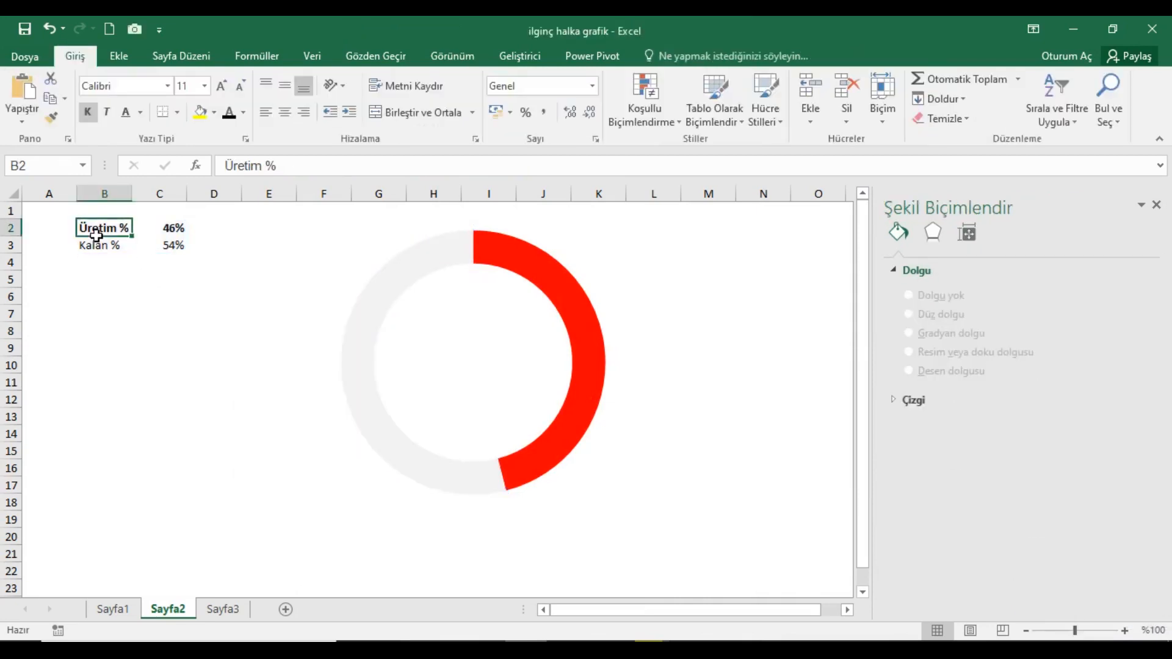
pyautogui.click(1155, 206)
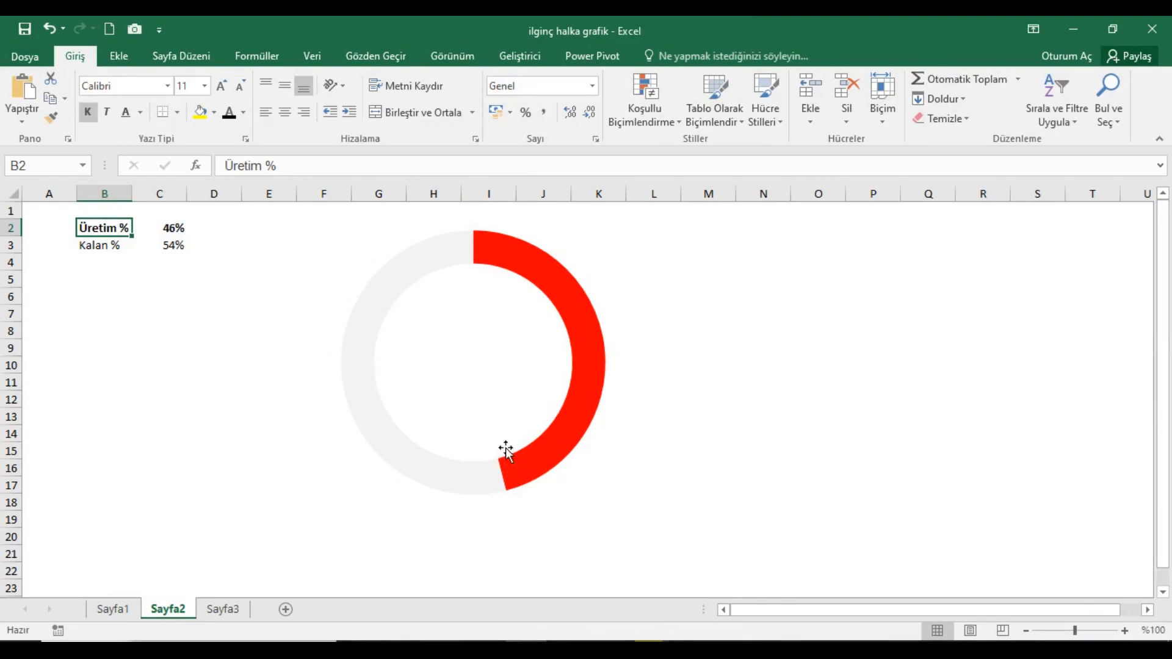
# - Enter the heading "Noktalar" in A6 with the column labels X in A7 and Y in B7
pyautogui.click(43, 301)
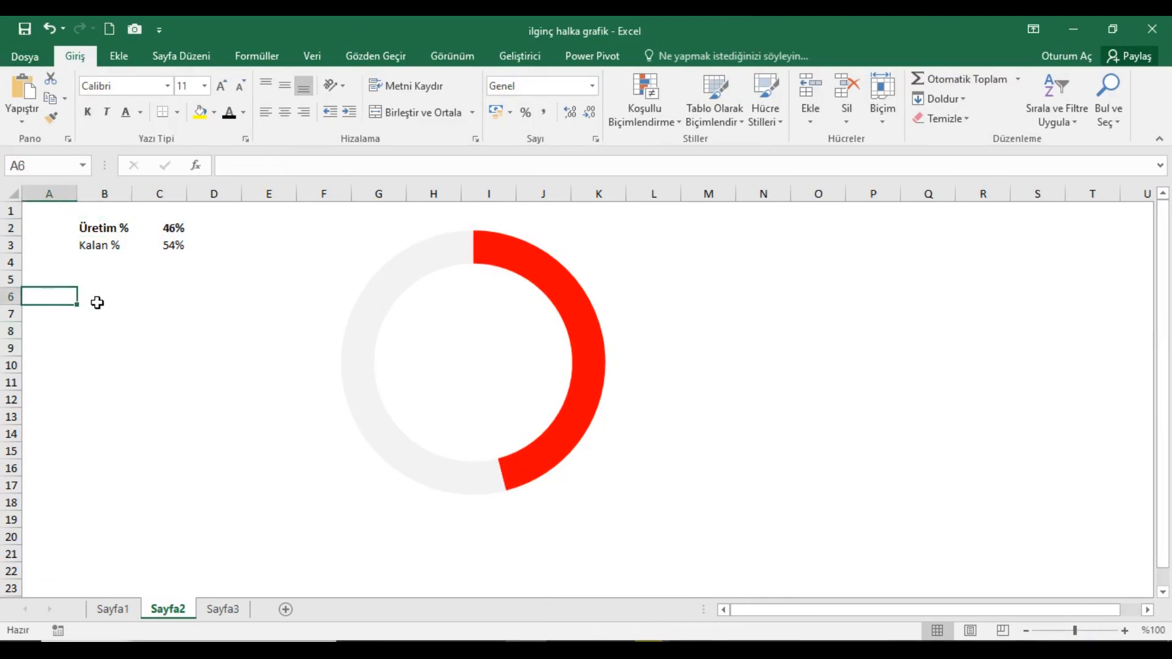
pyautogui.write('Noktalar')
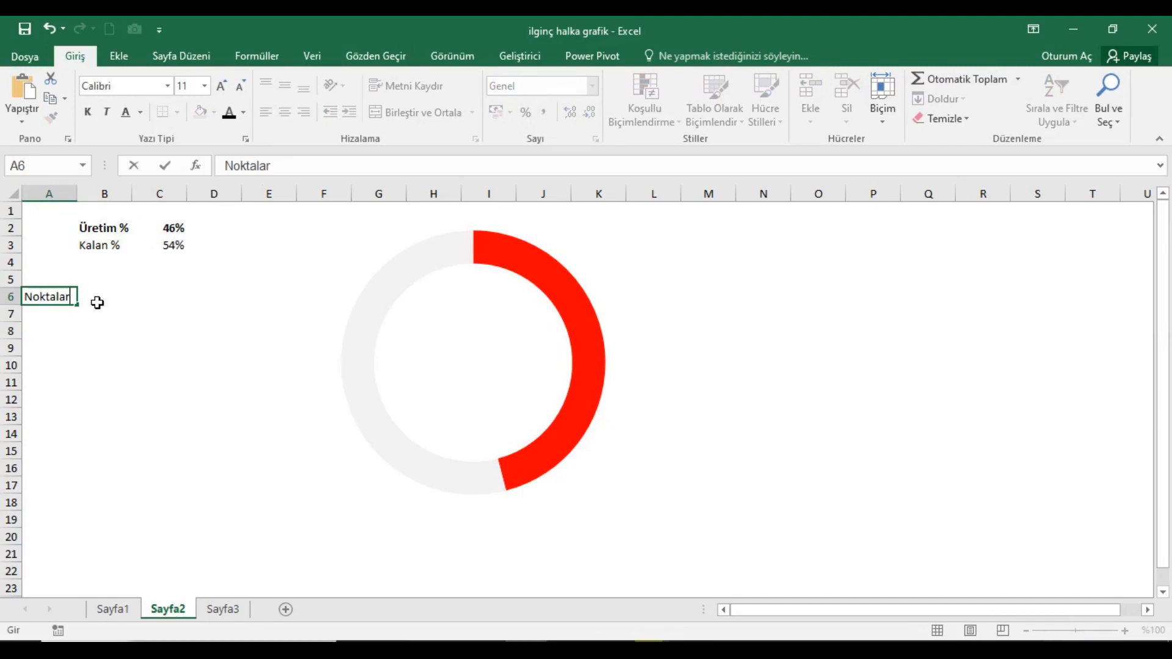
pyautogui.press('Return')
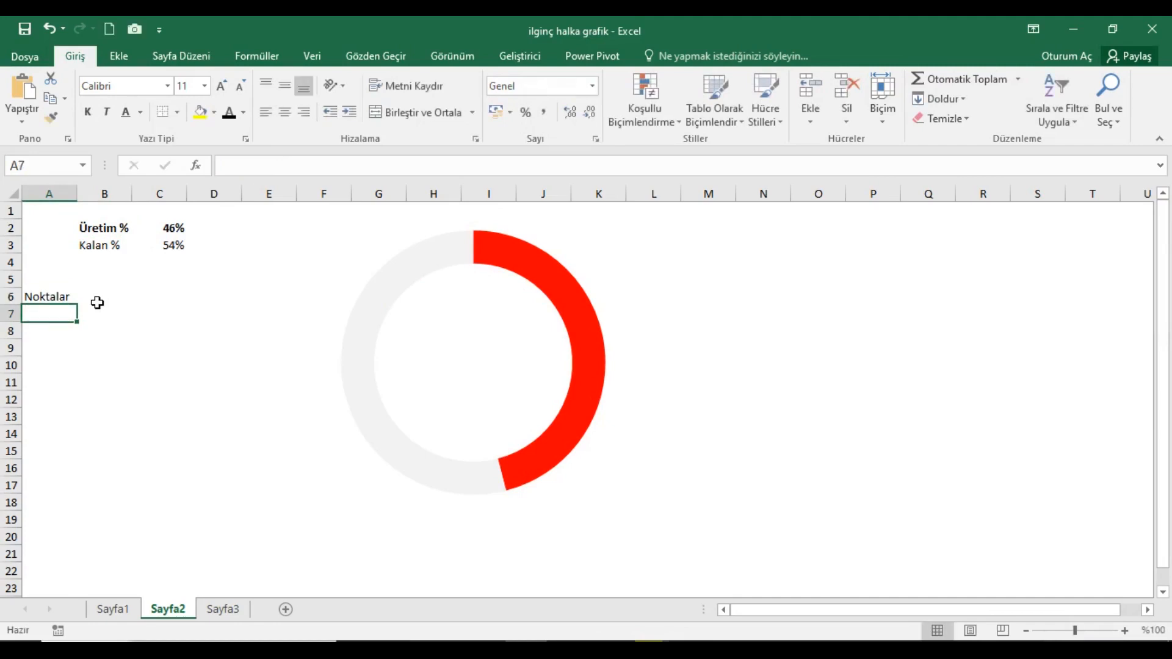
pyautogui.write('X')
pyautogui.press('Tab')
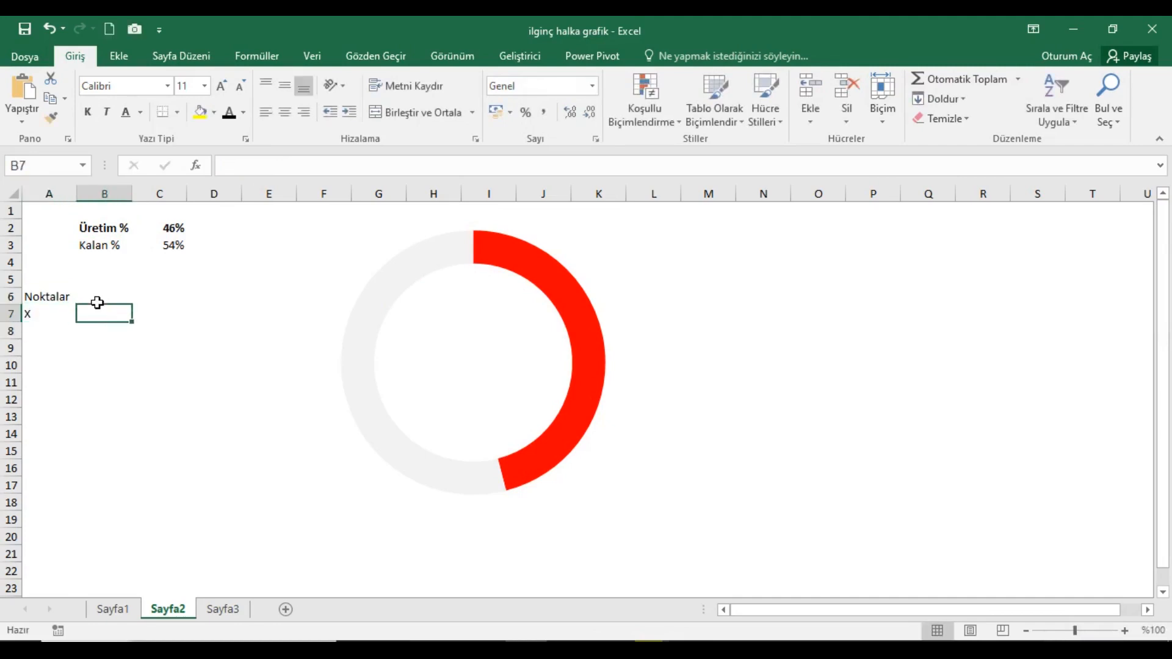
pyautogui.write('Y')
pyautogui.press('Return')
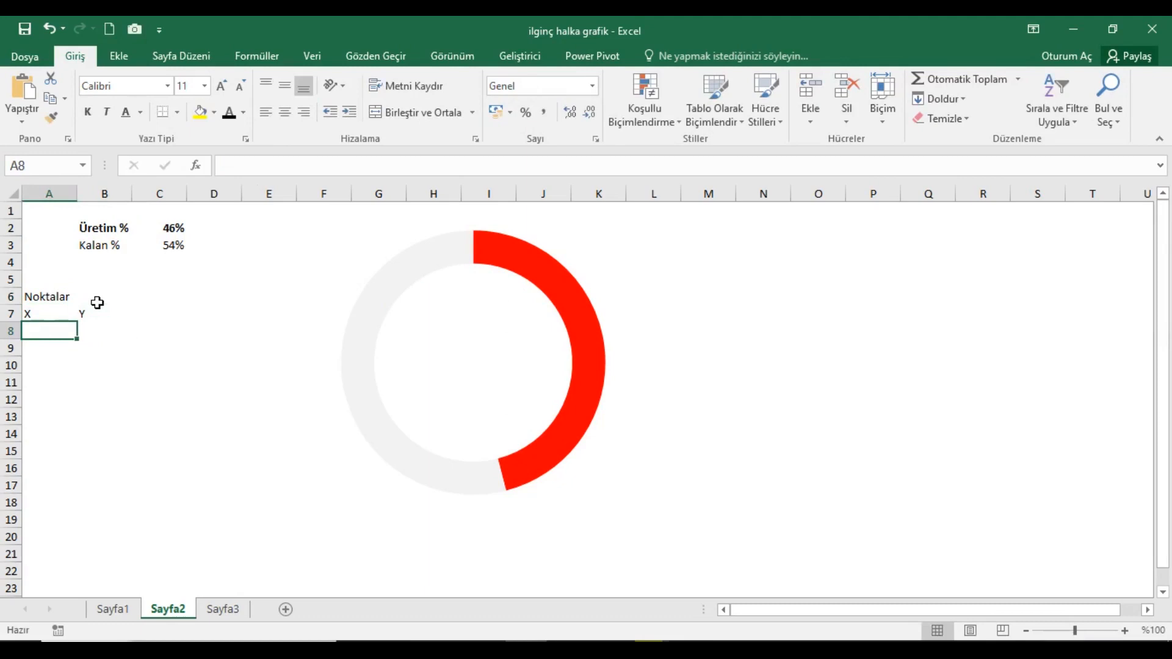
# - Enter the first point's coordinates under Noktalar: 0 in A8 for X and 1 in B8 for Y
pyautogui.write('0')
pyautogui.press('Tab')
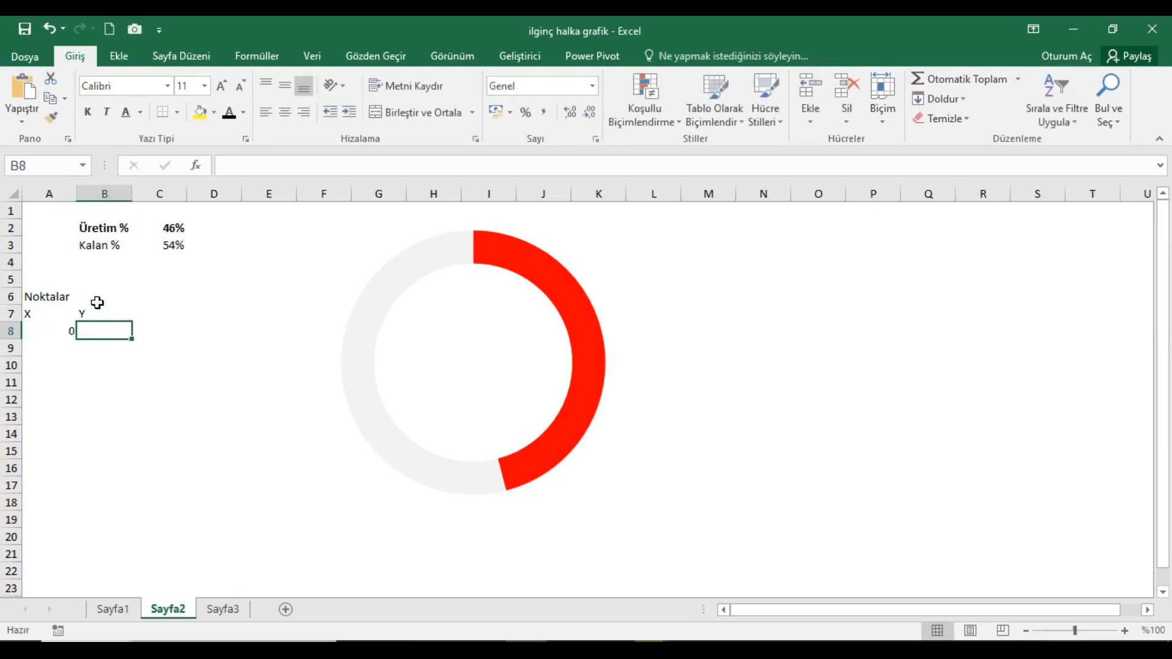
pyautogui.write('1')
pyautogui.press('Down')
pyautogui.press('Up')
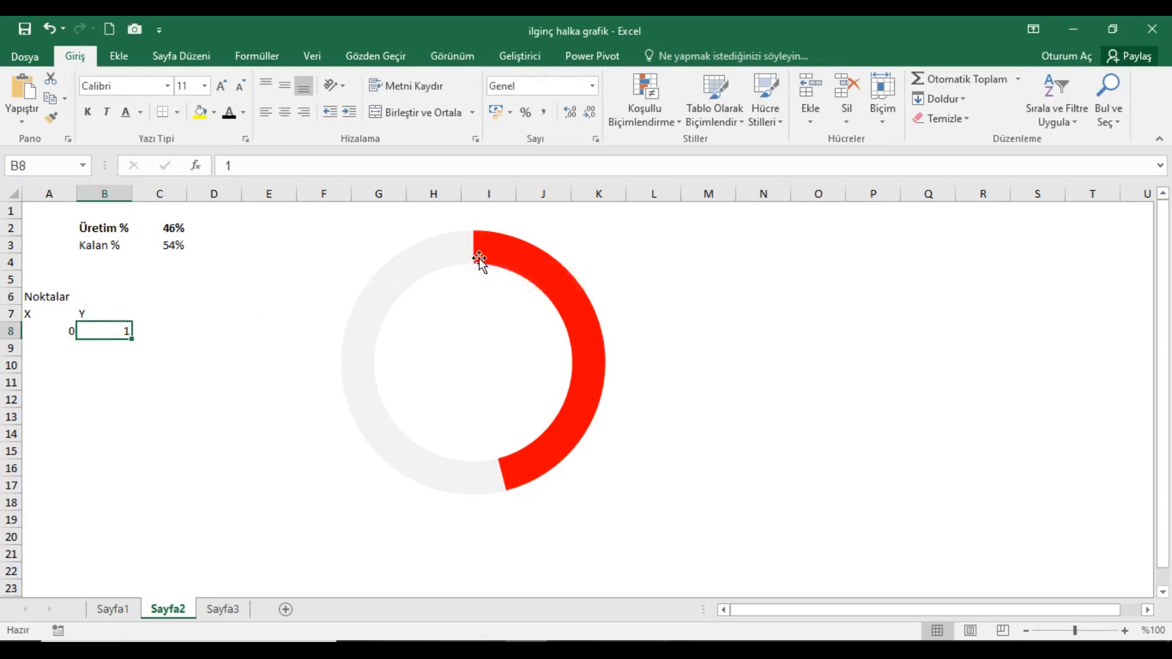
# - Draw a vertical double-headed arrow through the ring's centre as the Y axis, keeping the chart in its original position
pyautogui.moveTo(483, 256)
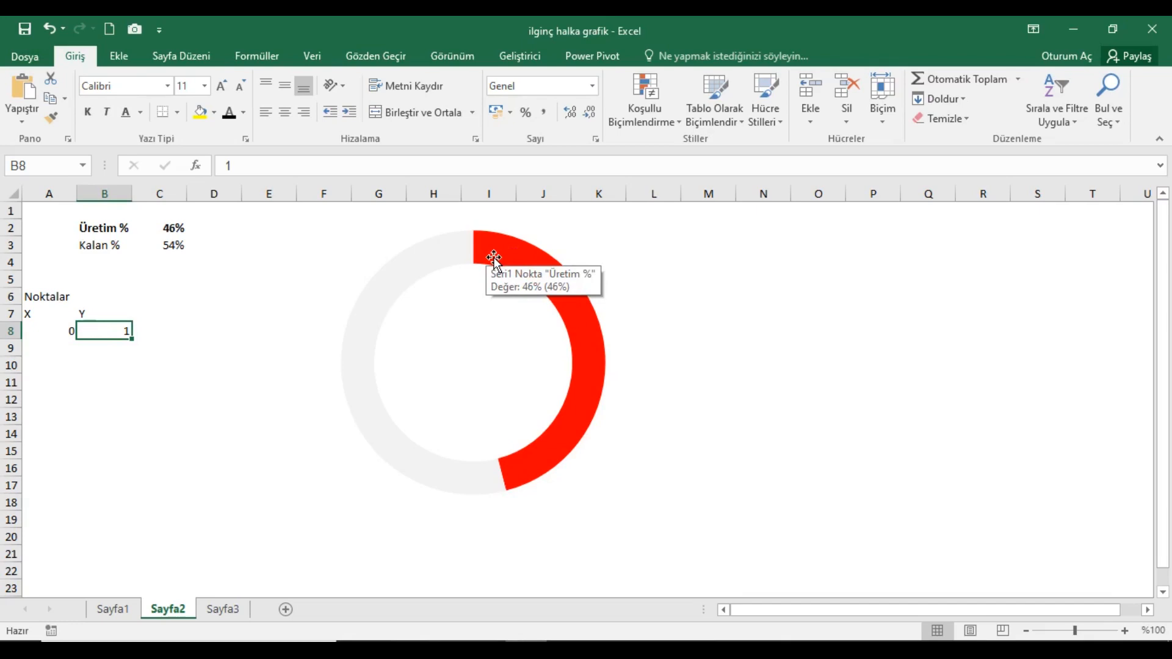
pyautogui.click(119, 56)
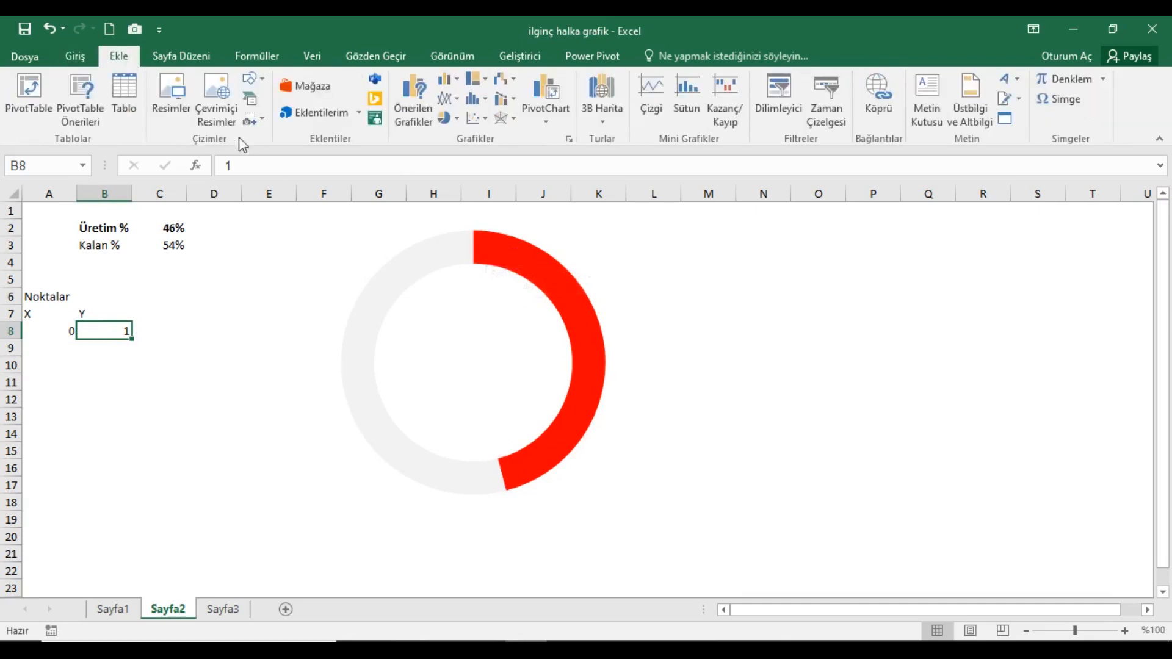
pyautogui.click(263, 79)
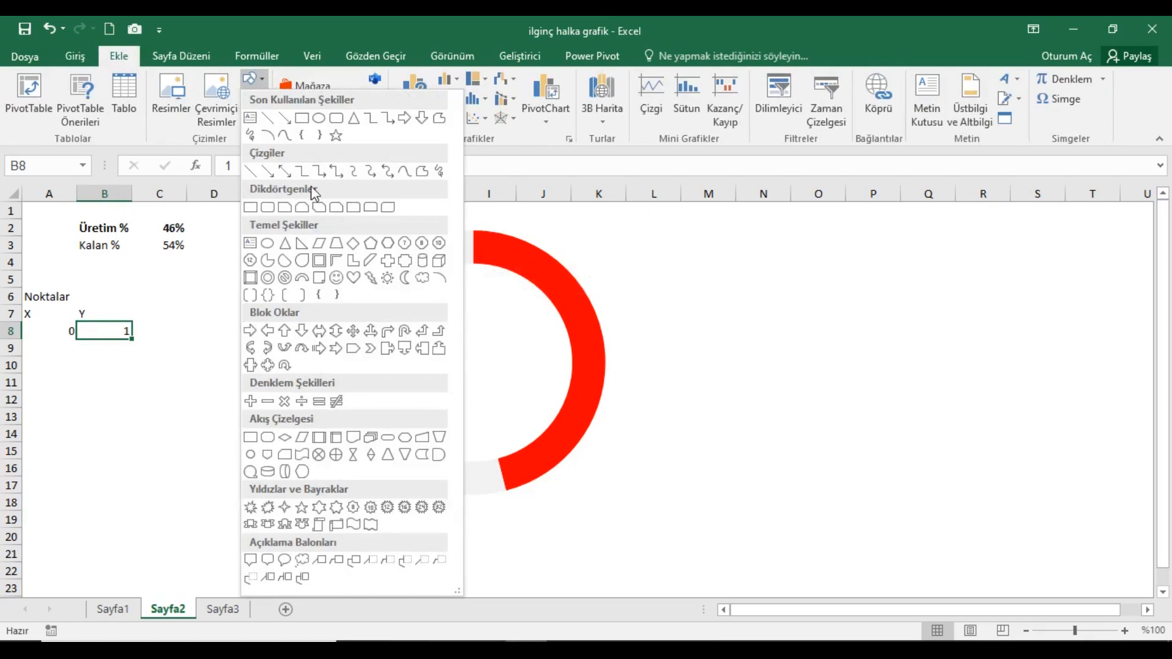
pyautogui.click(285, 172)
pyautogui.moveTo(488, 222)
pyautogui.mouseDown()
pyautogui.moveTo(497, 515)
pyautogui.moveTo(487, 568)
pyautogui.mouseUp()
pyautogui.moveTo(275, 372); pyautogui.dragTo(358, 370)
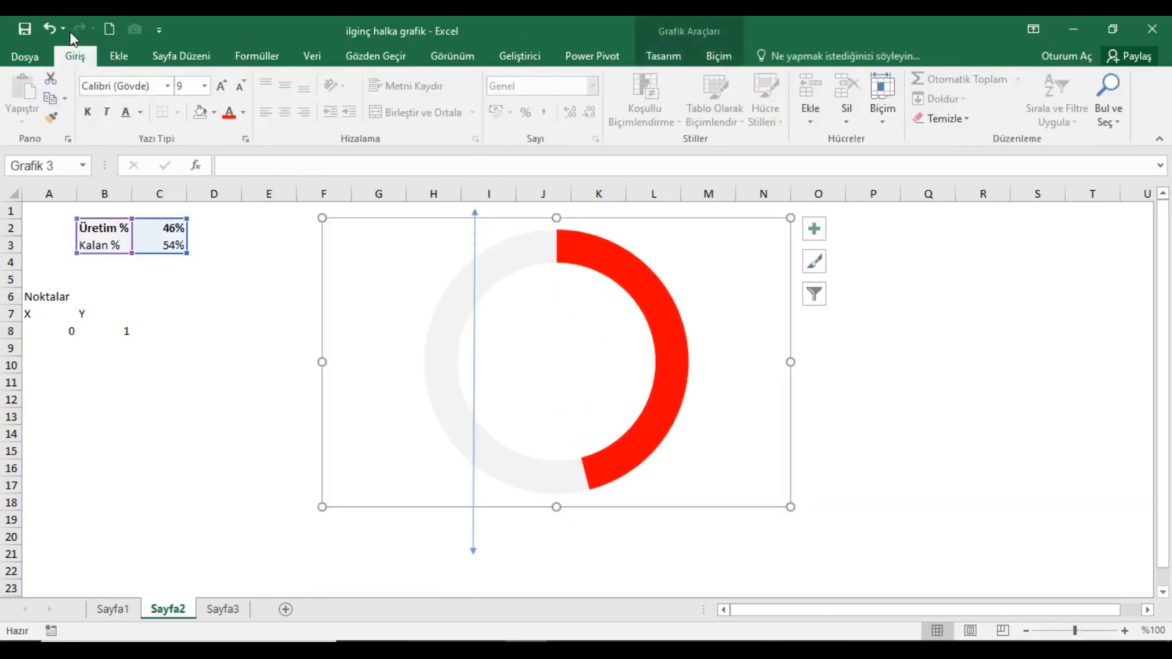
pyautogui.click(48, 27)
# - Draw a horizontal double-headed arrow through the ring's centre, extending beyond both sides of the ring
pyautogui.click(119, 56)
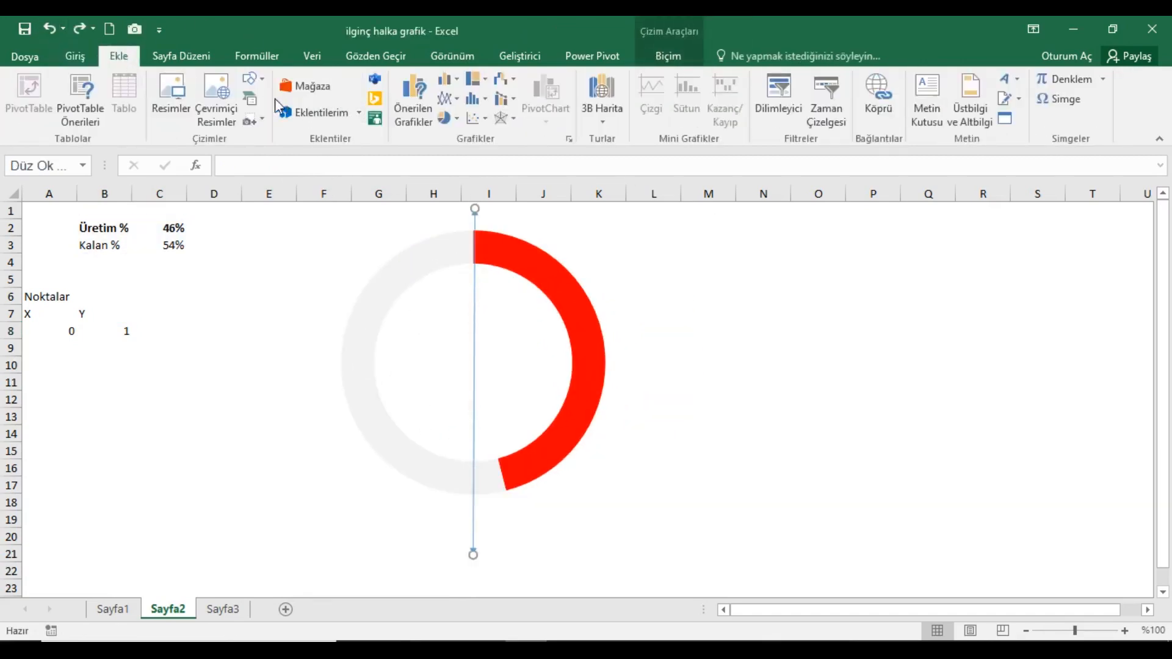
pyautogui.click(251, 79)
pyautogui.click(285, 172)
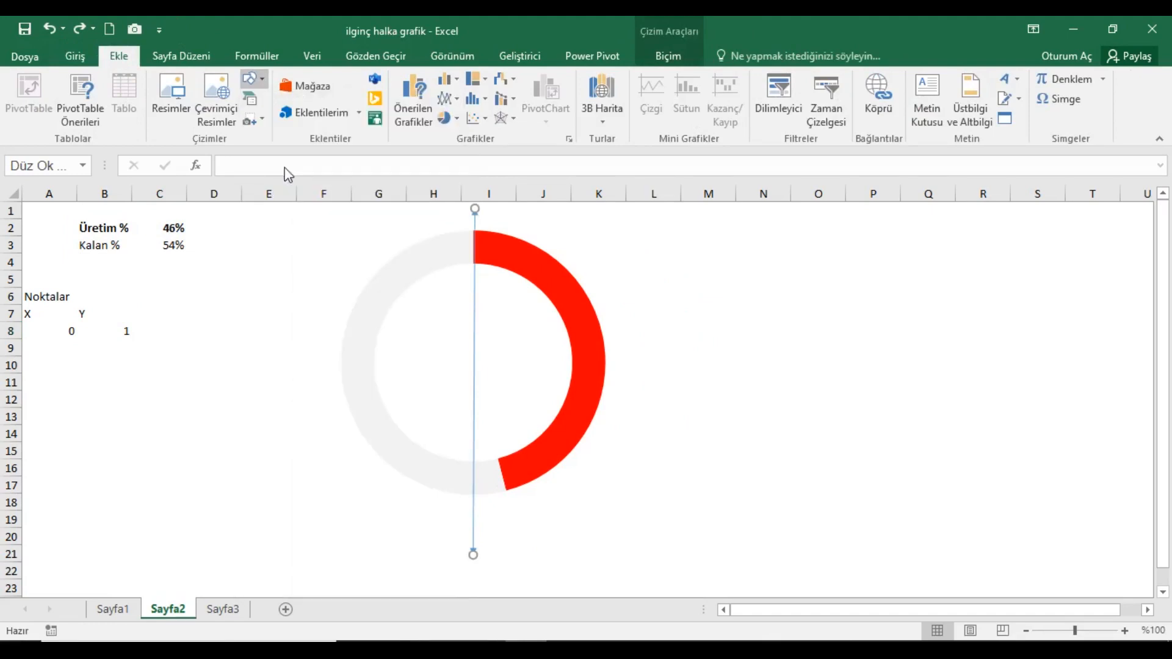
pyautogui.moveTo(168, 383)
pyautogui.mouseDown()
pyautogui.moveTo(419, 393)
pyautogui.moveTo(706, 369)
pyautogui.moveTo(759, 379)
pyautogui.moveTo(750, 372)
pyautogui.mouseUp()
# - Label the arrows by entering "x ekseni" in O10 and "y ekseni" in I22
pyautogui.click(819, 365)
pyautogui.write('x ekseni')
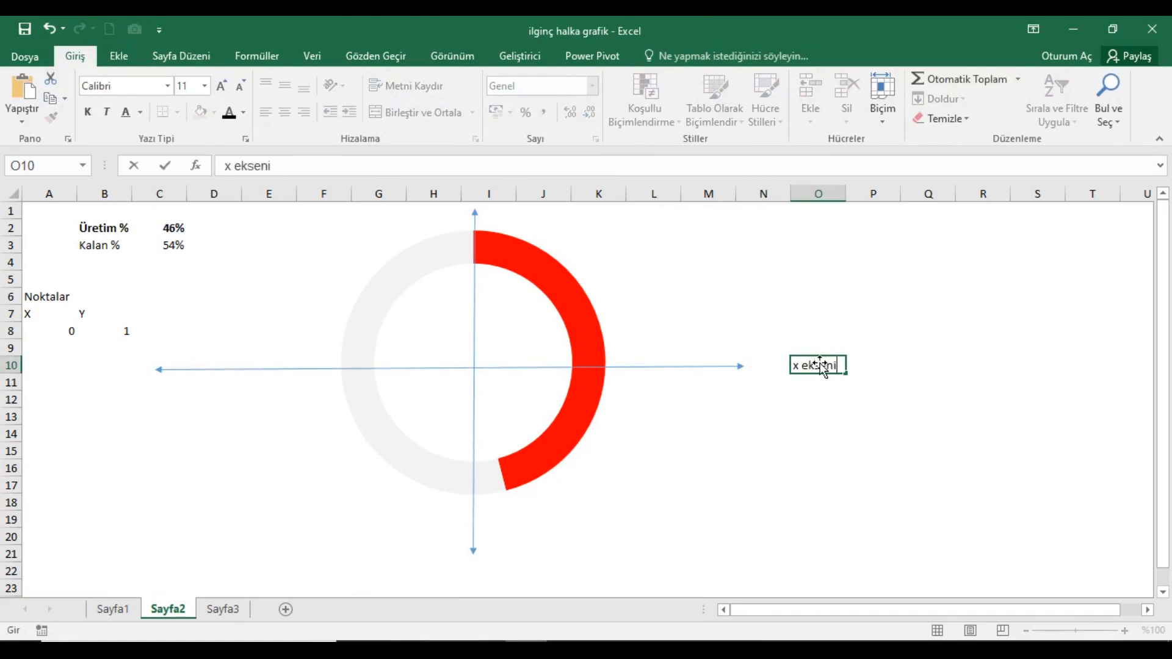
pyautogui.press('Return')
pyautogui.click(507, 573)
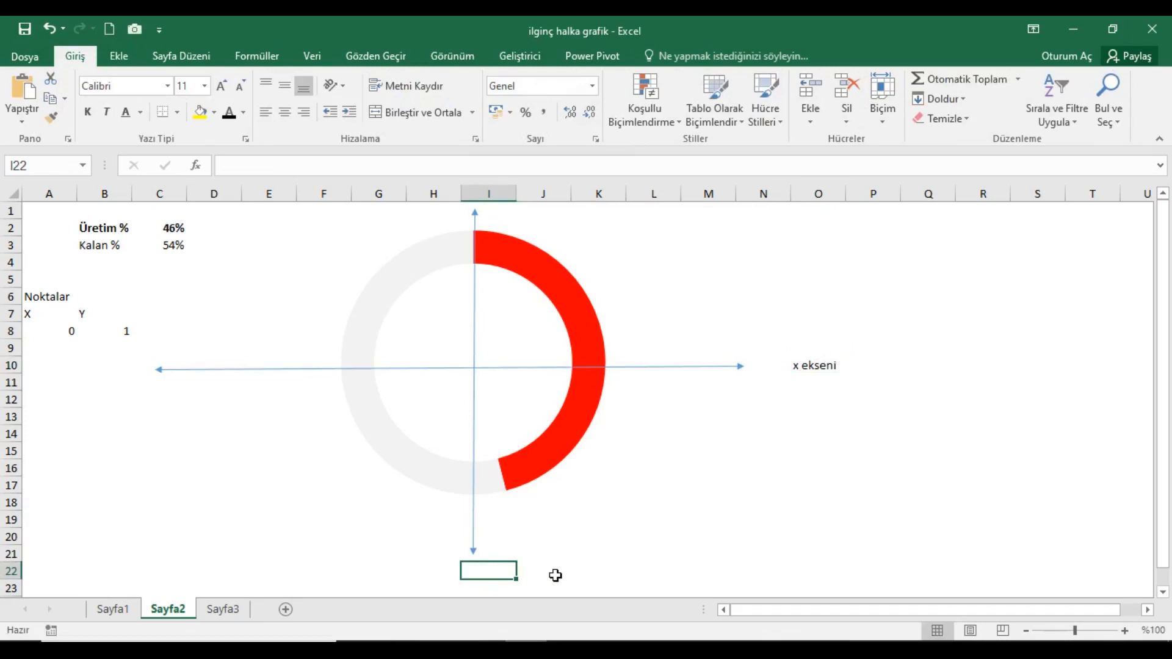
pyautogui.write('y ekseni')
pyautogui.press('Return')
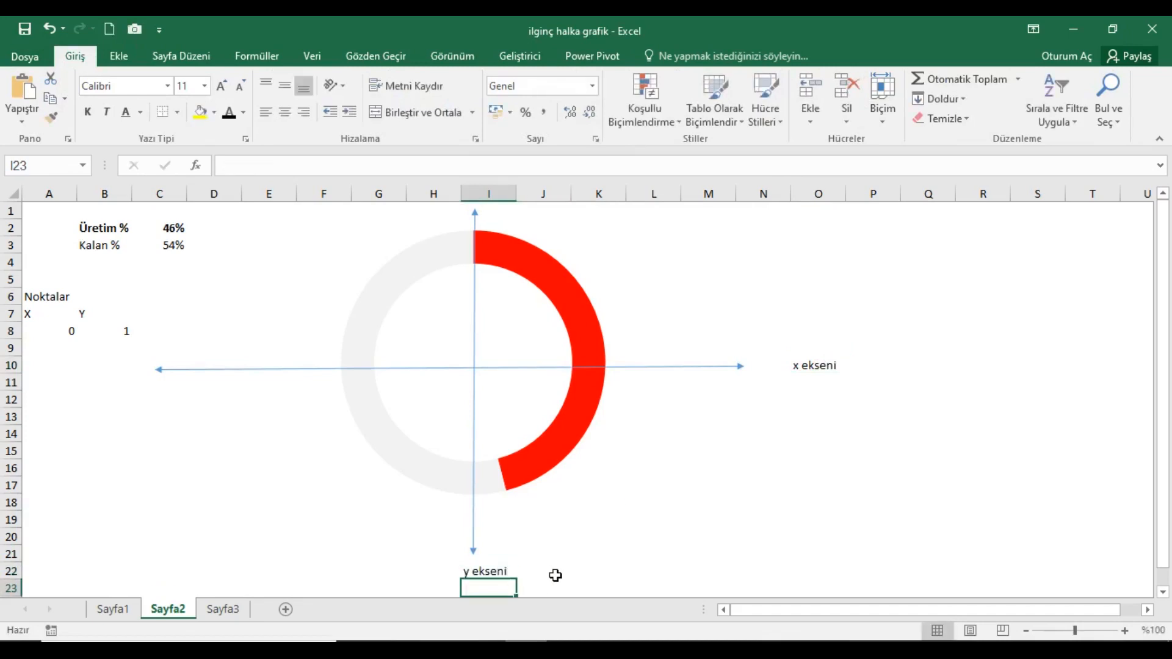
pyautogui.click(507, 576)
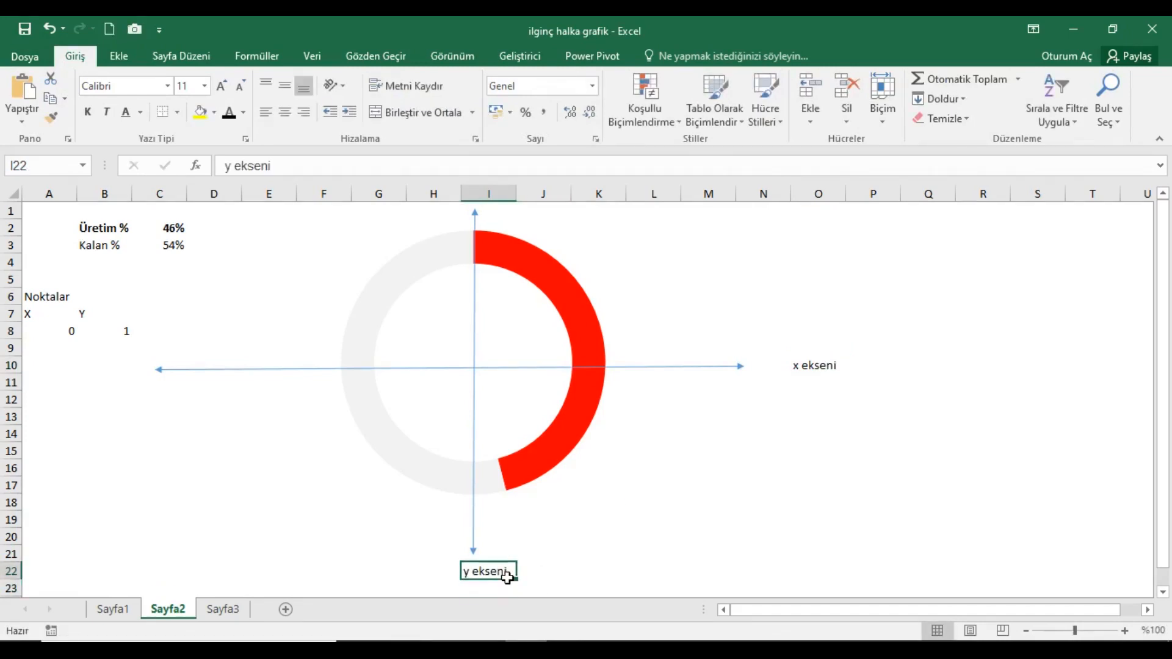
# - Calculate the second point's X value in A9 with the formula =SİN(C2*2*Pİ())
pyautogui.click(68, 352)
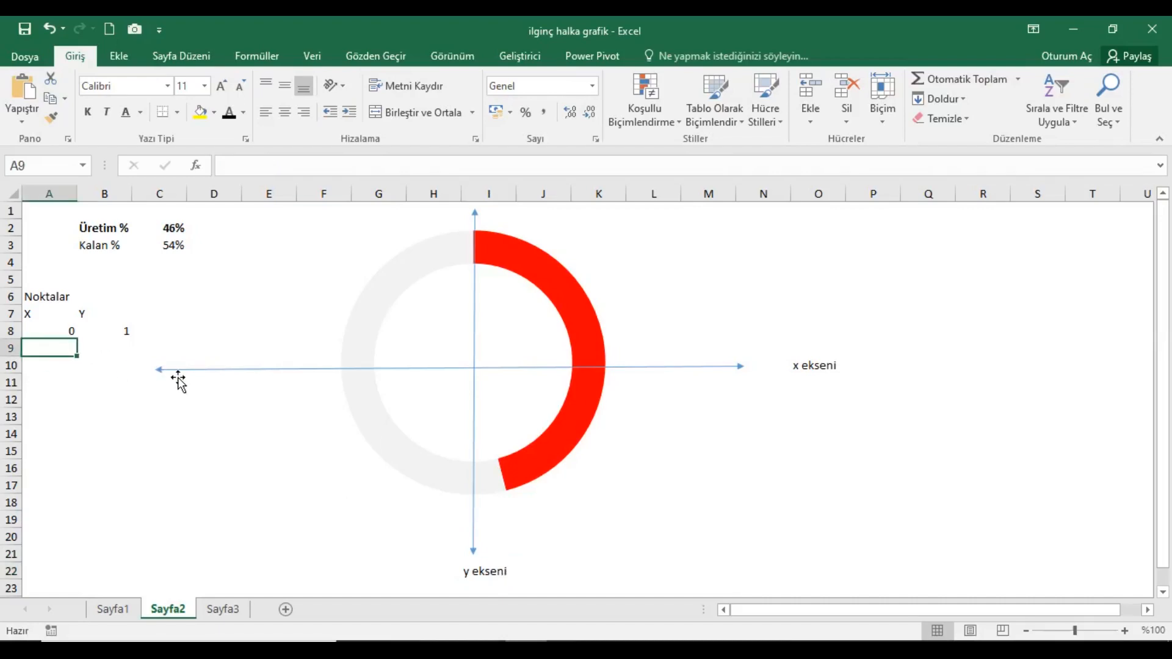
pyautogui.write('=sin')
pyautogui.press('Tab')
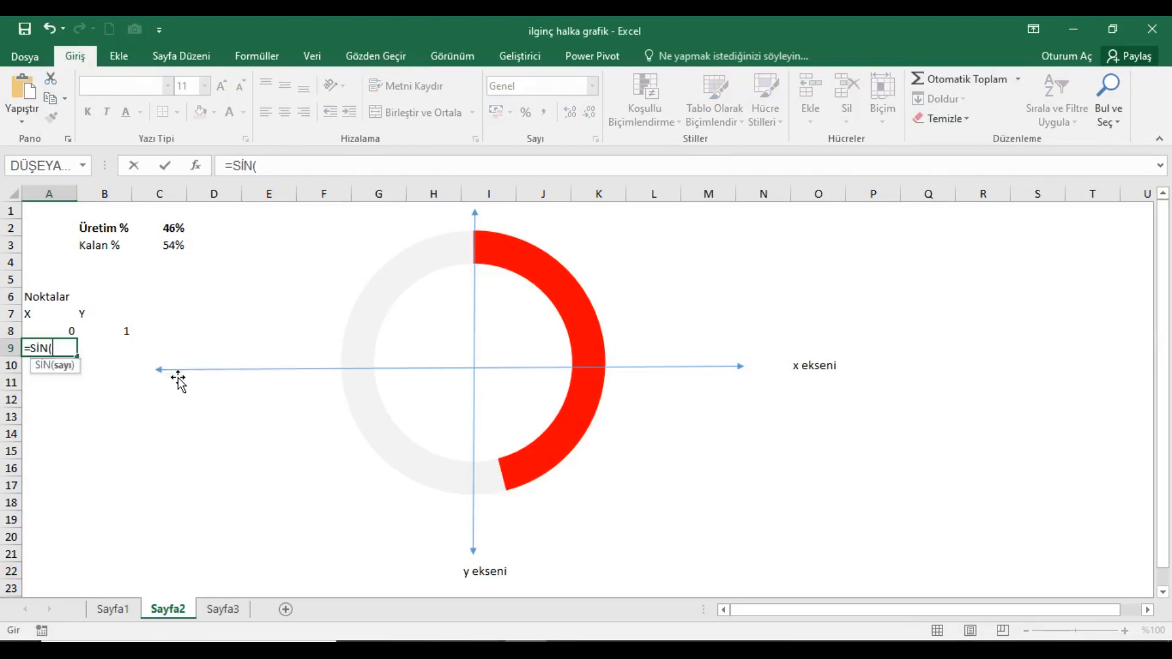
pyautogui.click(174, 230)
pyautogui.write('*')
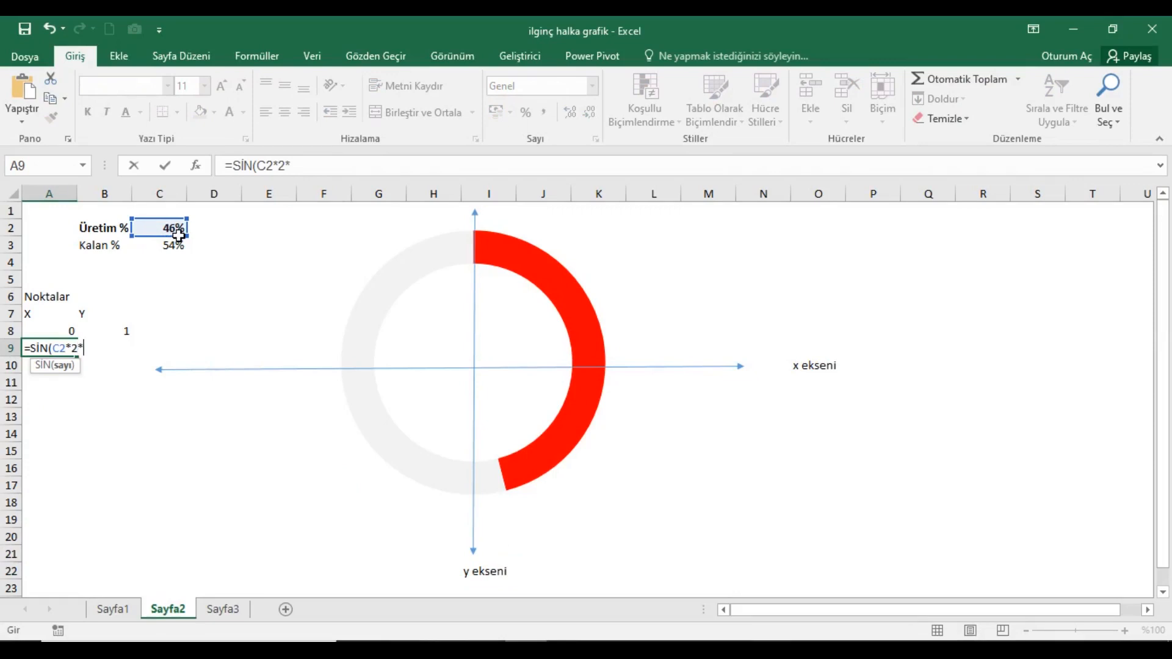
pyautogui.write('2*p')
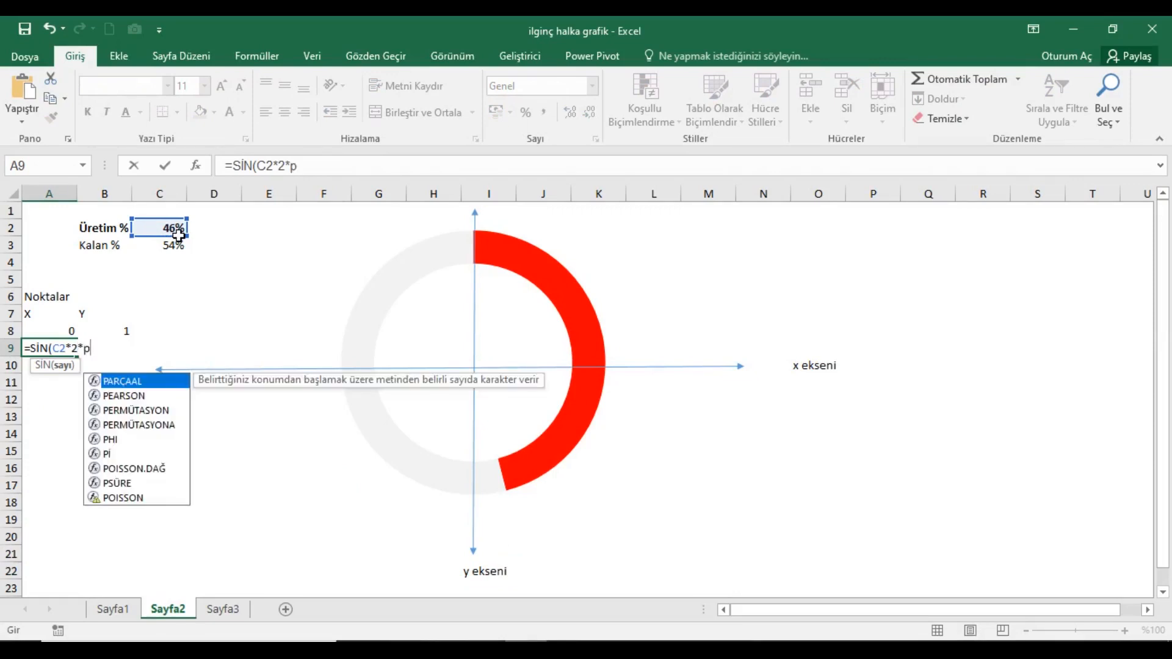
pyautogui.press('Down')
pyautogui.press('Down')
pyautogui.press('Down')
pyautogui.press('Down')
pyautogui.press('Down')
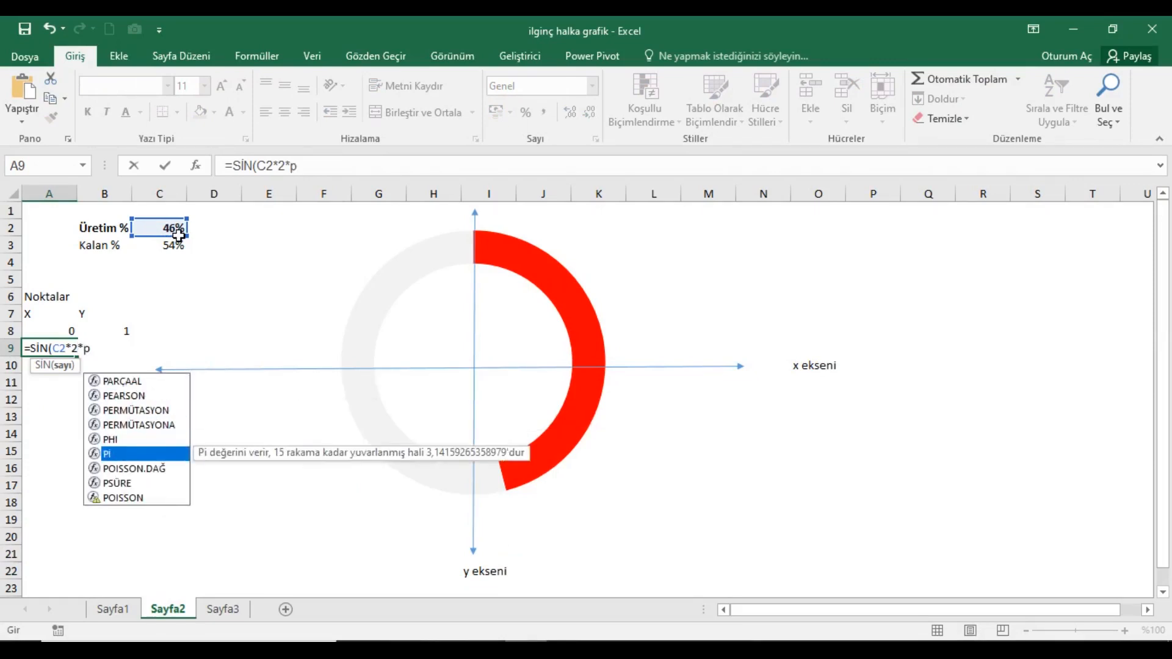
pyautogui.press('Tab')
pyautogui.write('))')
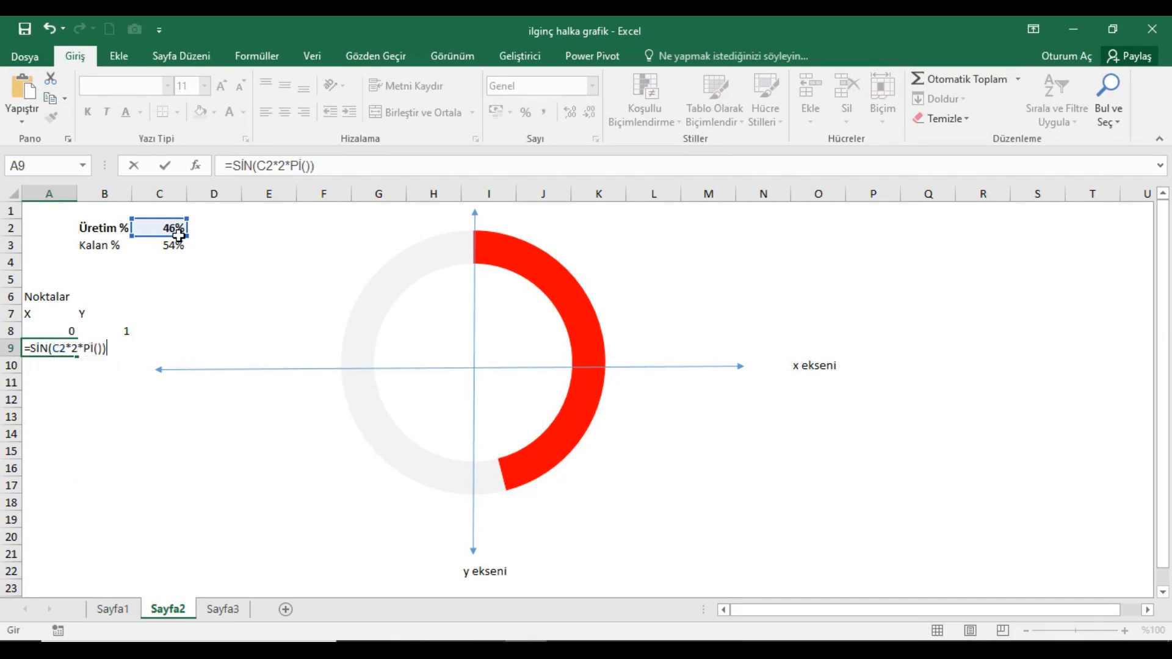
pyautogui.hotkey('ctrl', 'Return')
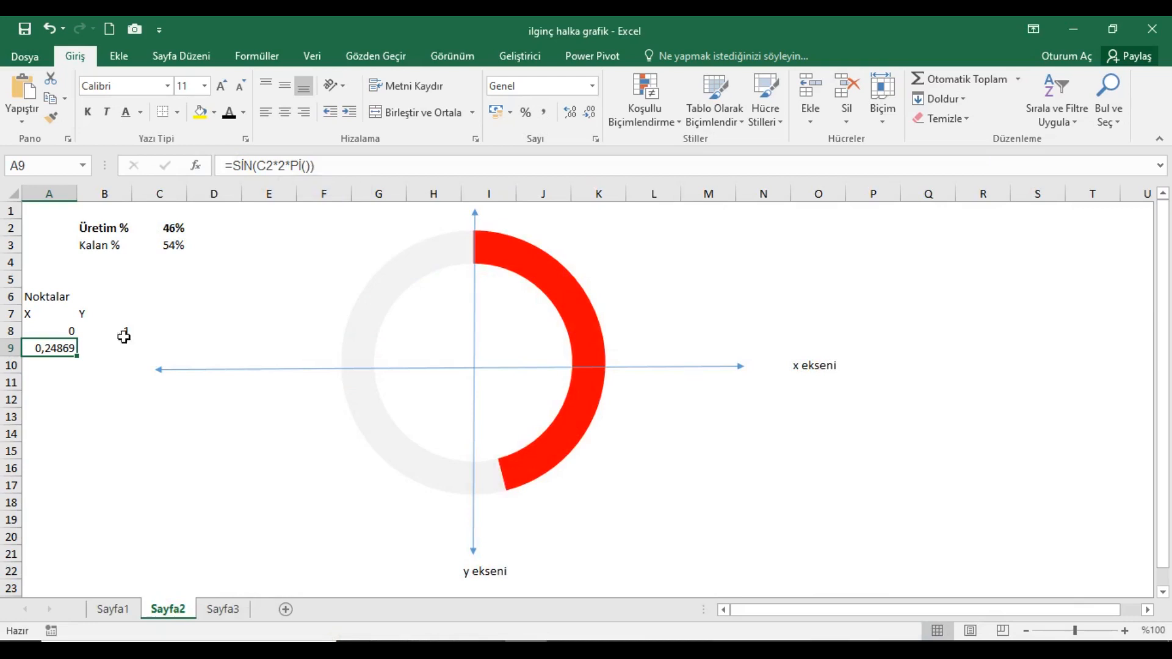
# - Calculate the second point's Y value in B9 with the formula =COS(C2*2*Pİ())
pyautogui.click(110, 346)
pyautogui.write('=cos')
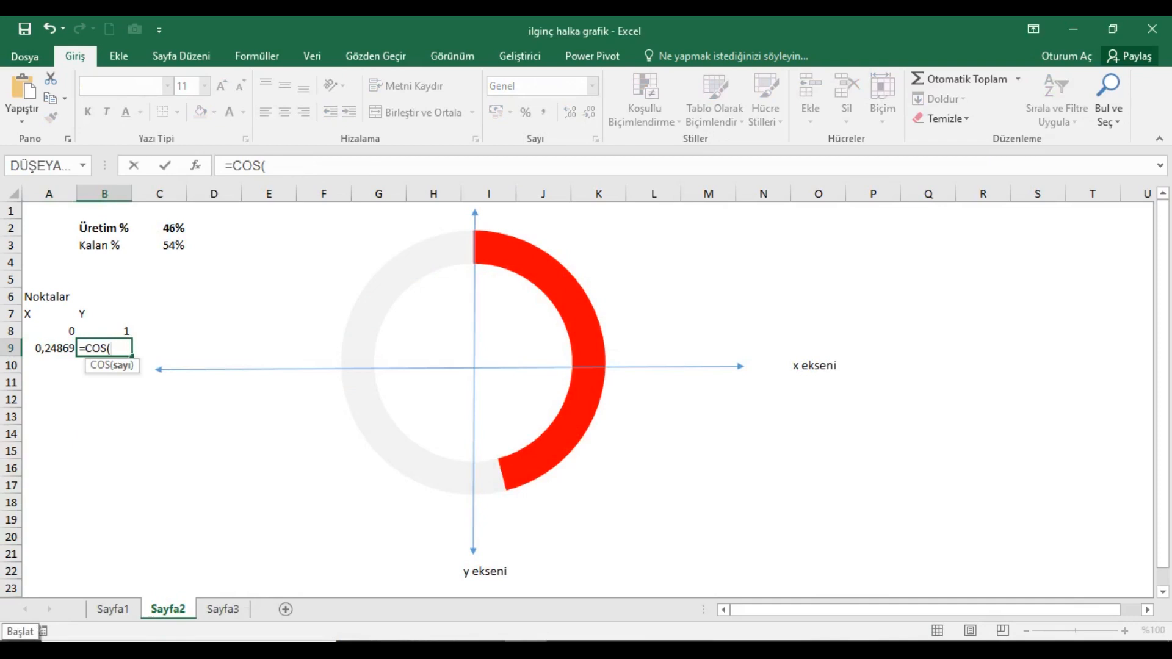
pyautogui.click(180, 230)
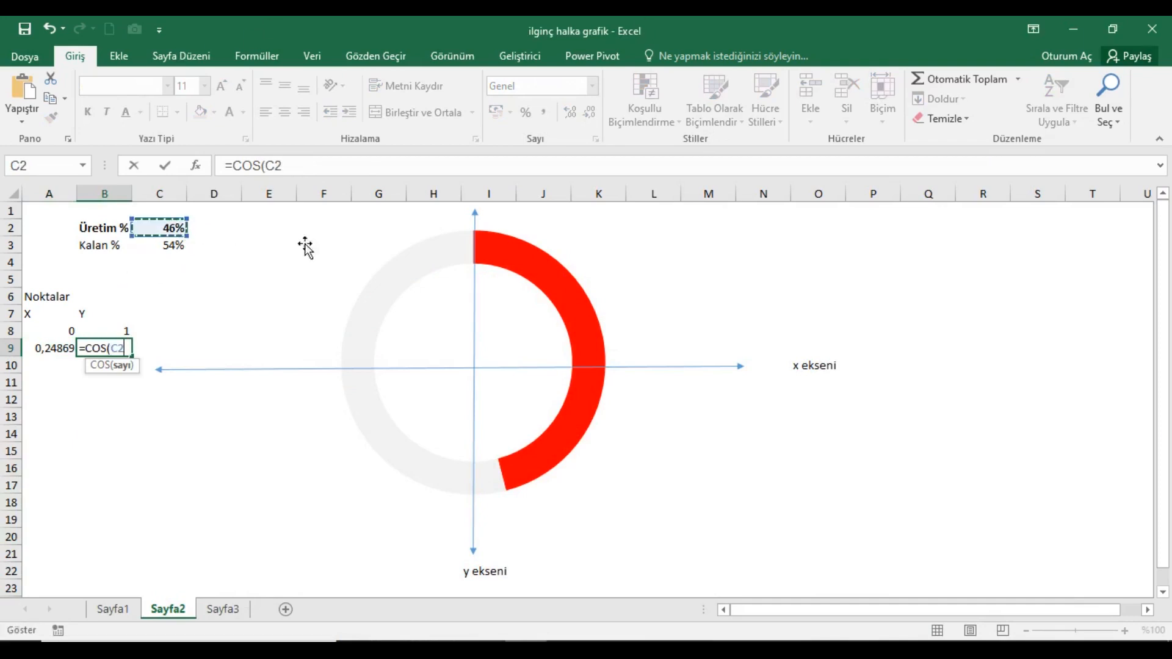
pyautogui.write('*')
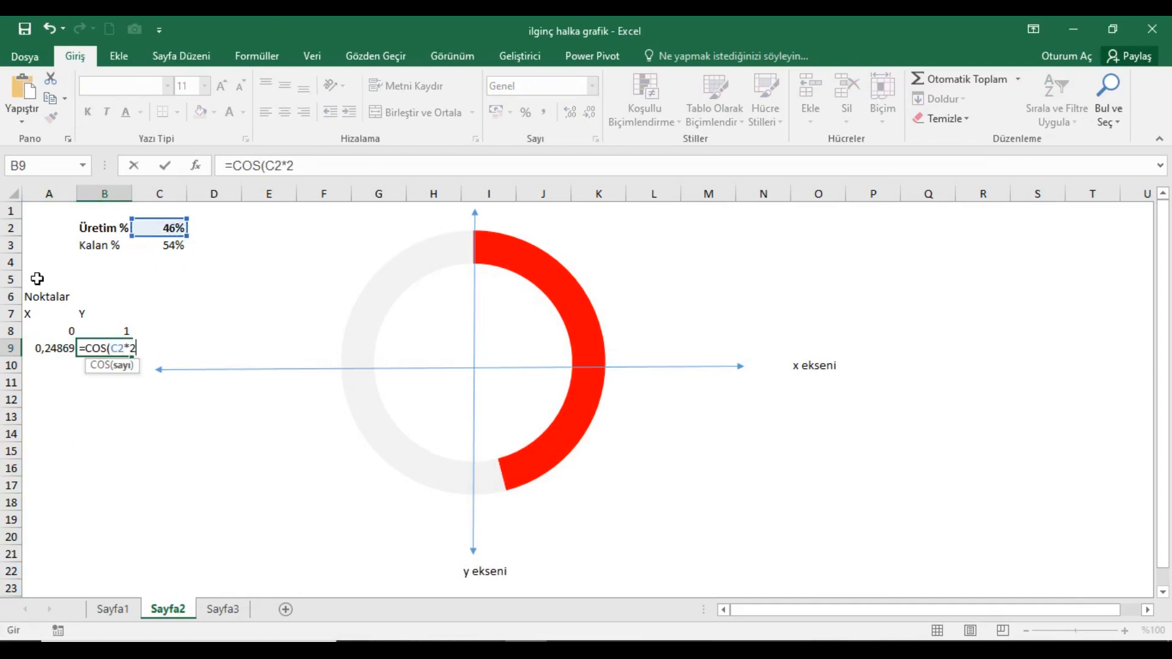
pyautogui.write('2*p')
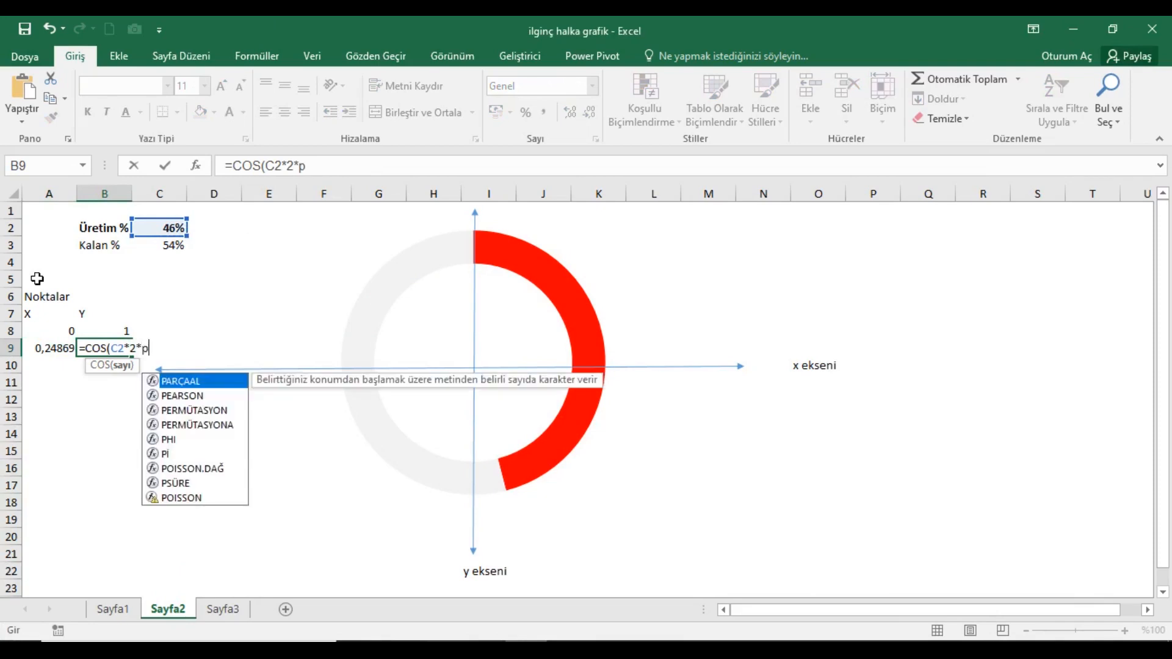
pyautogui.write('ı')
pyautogui.press('BackSpace')
pyautogui.write('i')
pyautogui.press('Tab')
pyautogui.write('))')
pyautogui.press('Return')
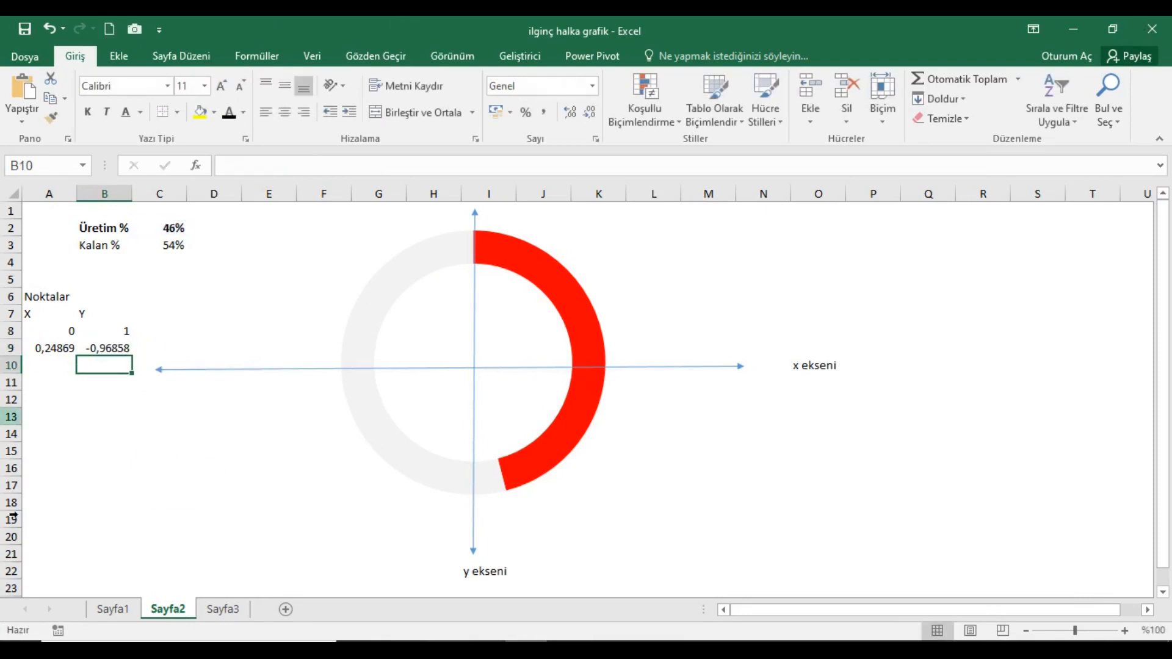
pyautogui.click(121, 353)
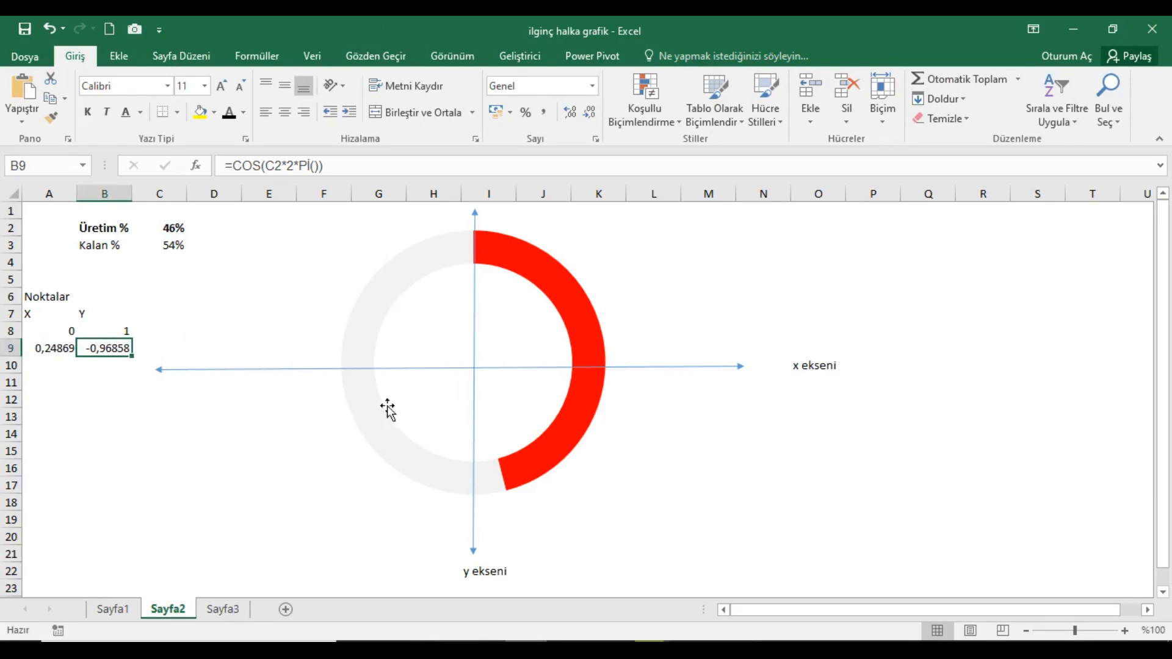
# - Add a data series to the ring chart, named from A6 (Noktalar) with the Y values in B8:B9
pyautogui.click(524, 316)
pyautogui.rightClick(519, 310)
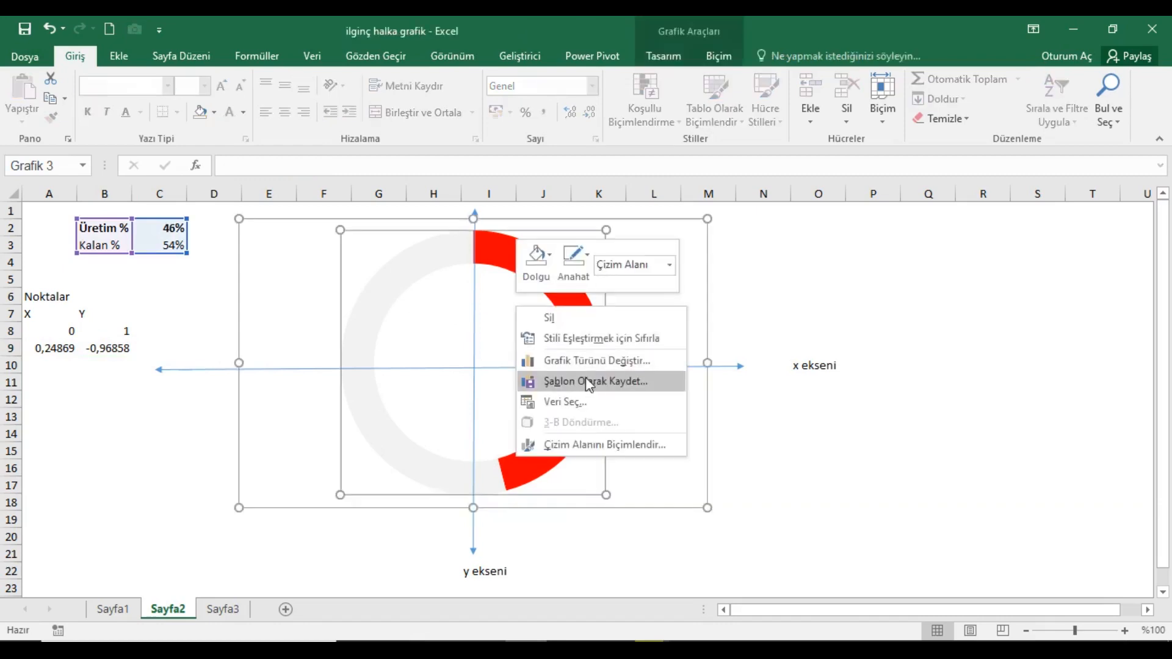
pyautogui.click(575, 400)
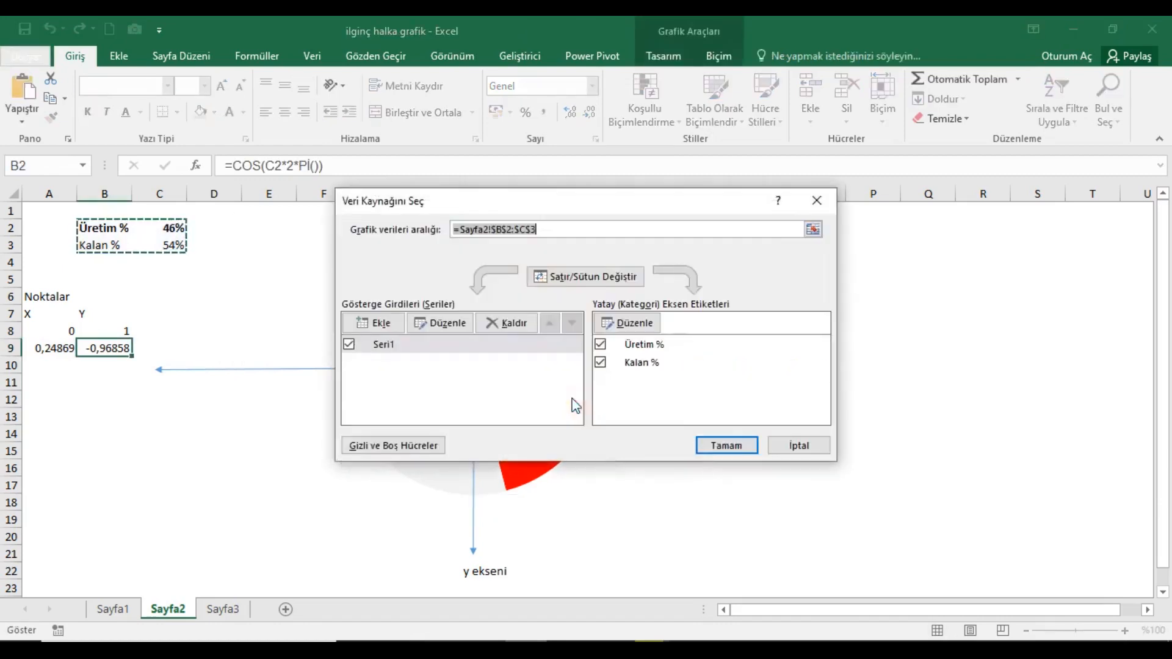
pyautogui.click(373, 323)
pyautogui.click(40, 298)
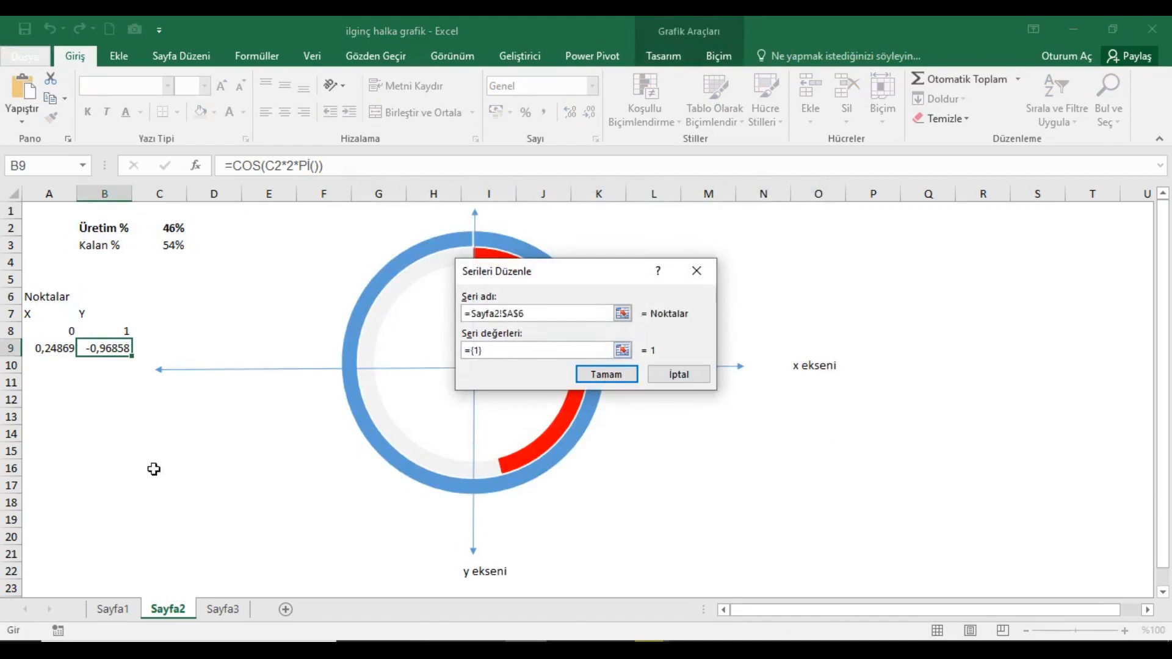
pyautogui.press('BackSpace')
pyautogui.moveTo(121, 334); pyautogui.dragTo(119, 343)
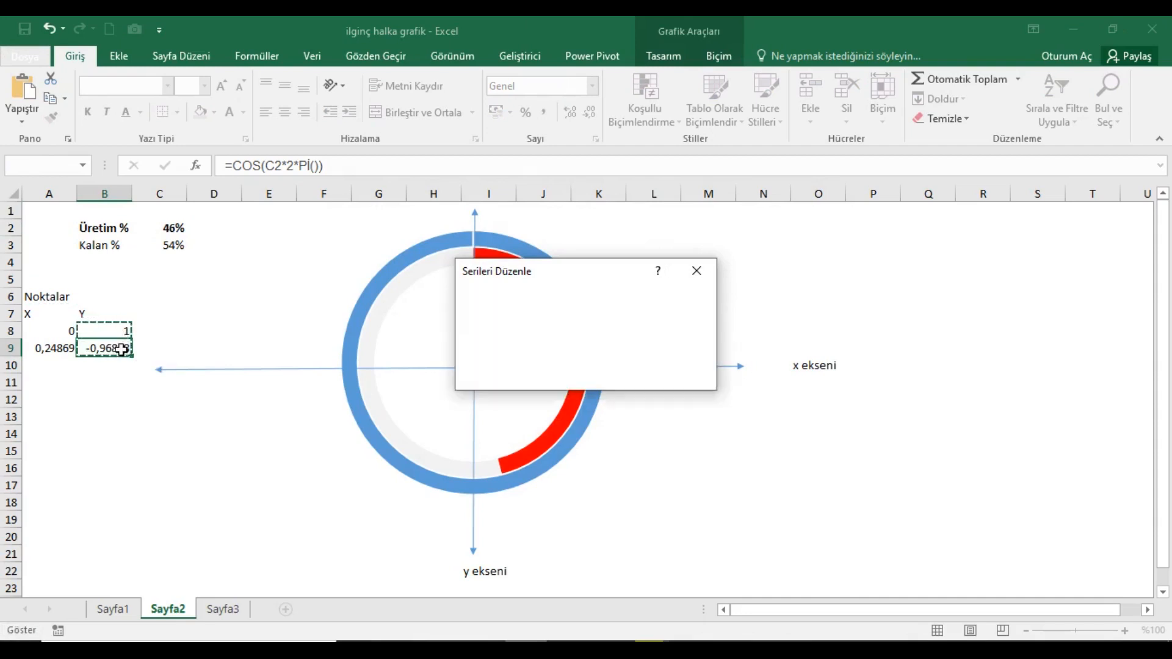
pyautogui.click(623, 374)
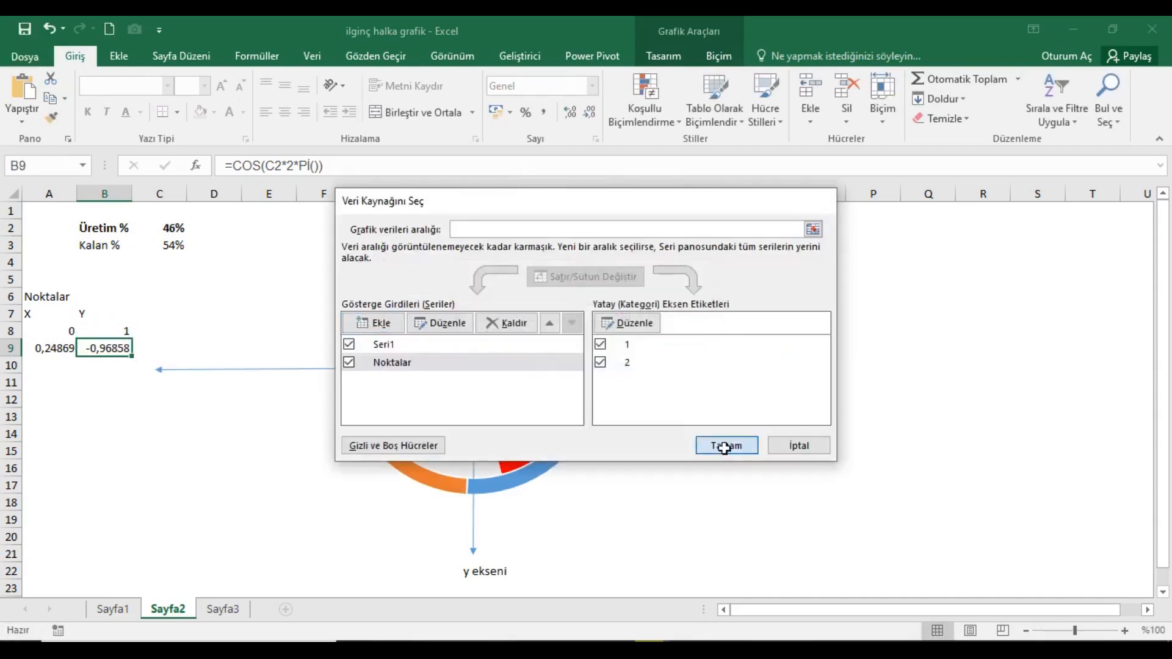
pyautogui.click(724, 445)
# - Change the combo chart types: keep Seri1 as Halka on the secondary axis and make Noktalar a Dağılım series on the primary axis
pyautogui.click(580, 339)
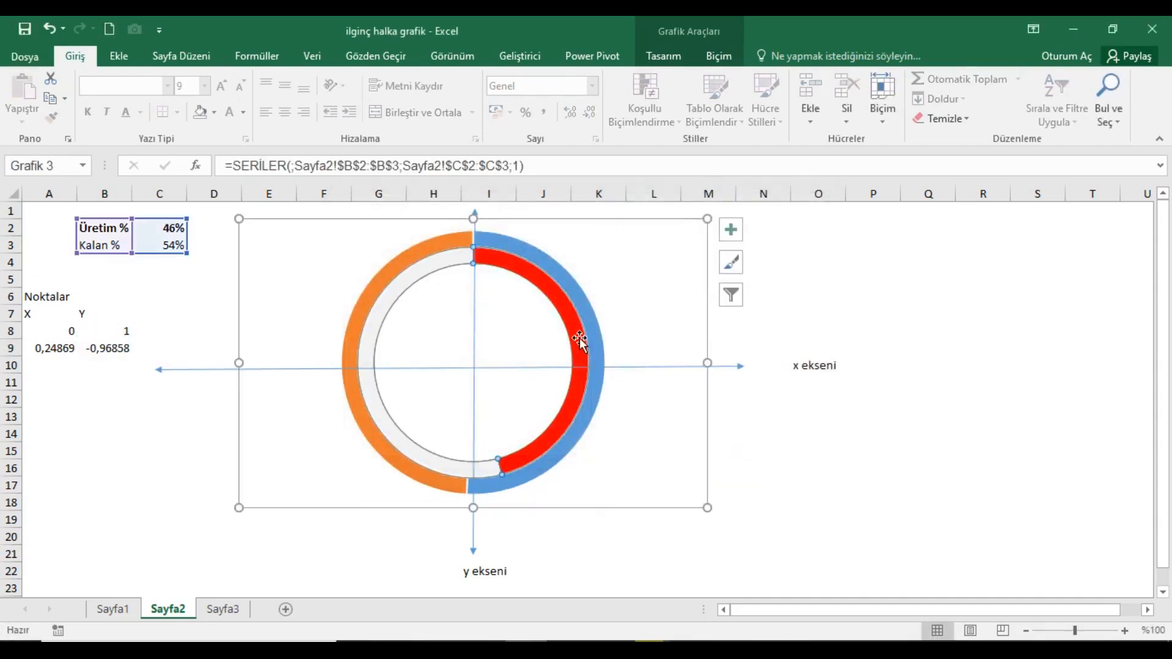
pyautogui.rightClick(579, 336)
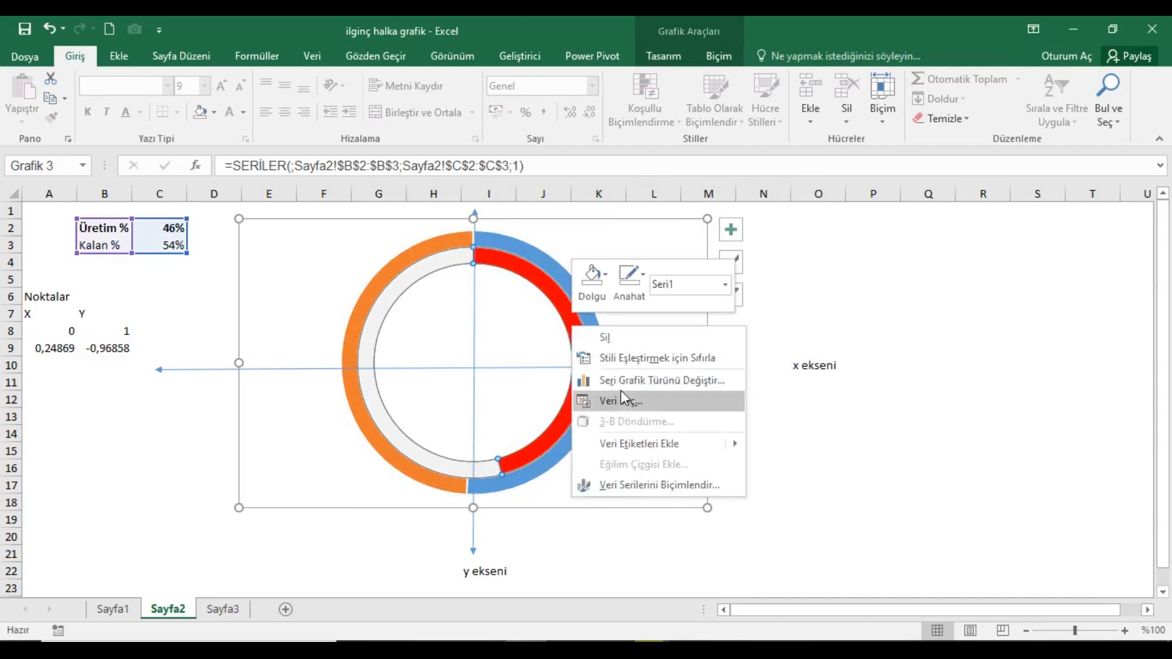
pyautogui.click(623, 391)
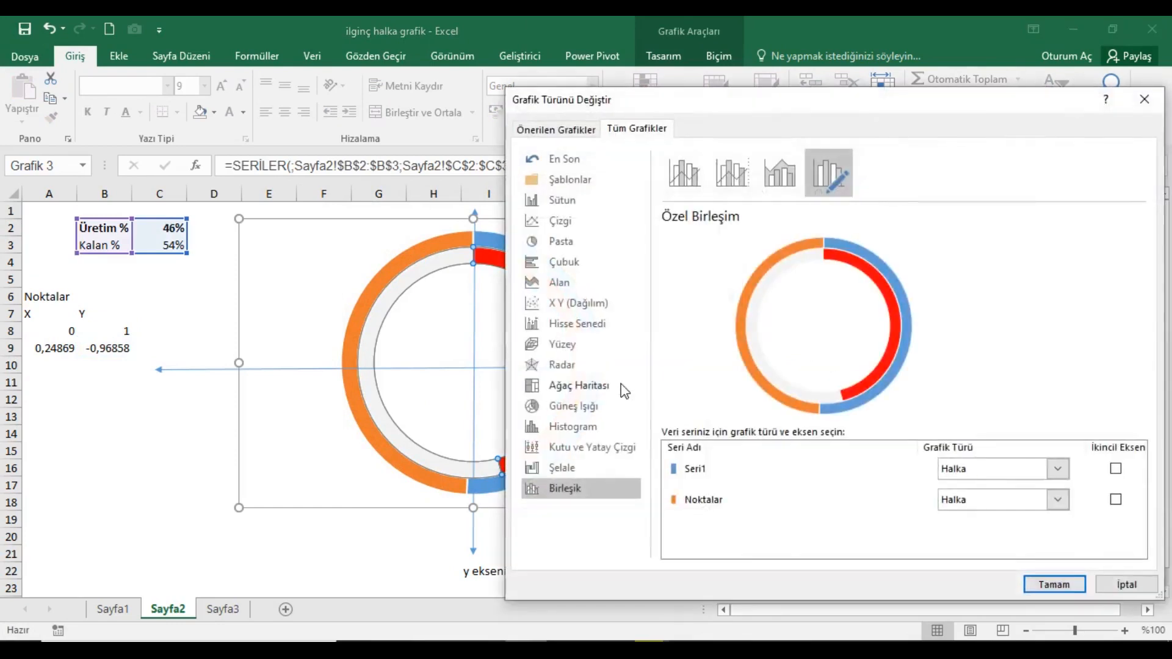
pyautogui.moveTo(1016, 106); pyautogui.dragTo(888, 116)
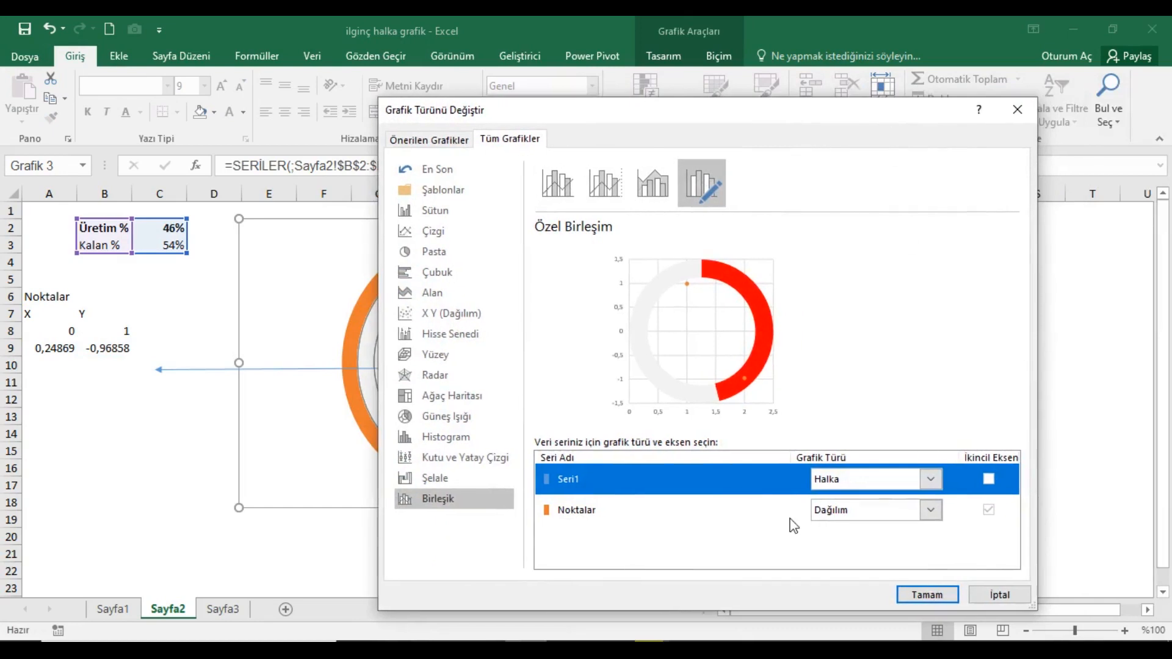
pyautogui.click(989, 478)
pyautogui.click(988, 479)
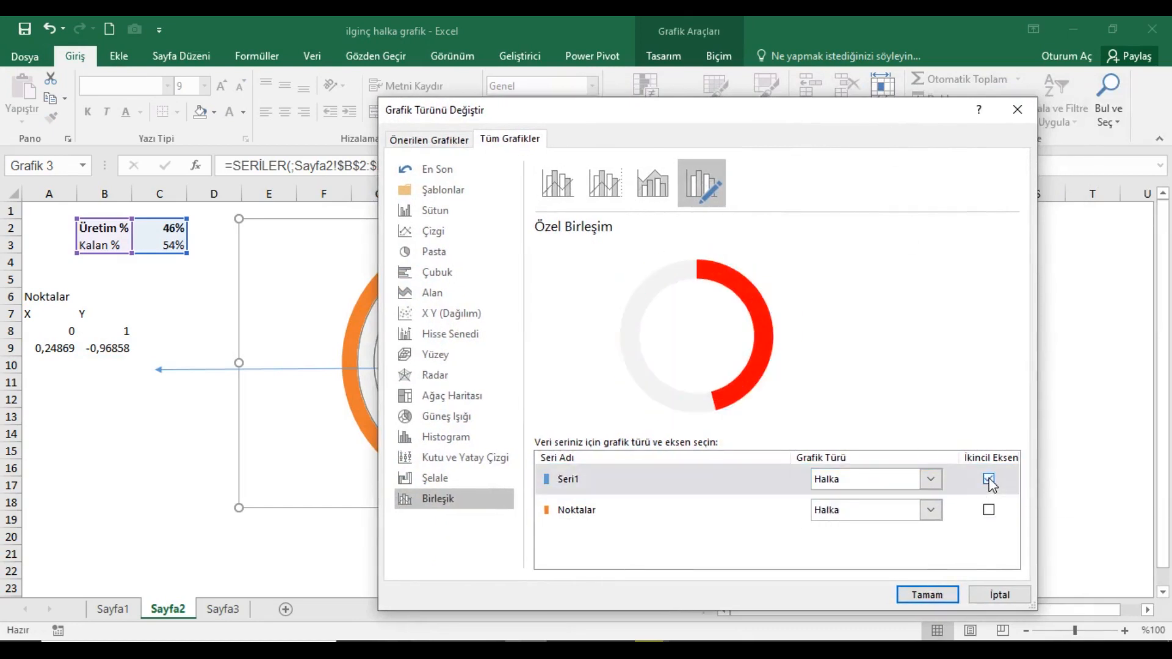
pyautogui.click(931, 510)
pyautogui.scroll(-5, 983, 379)
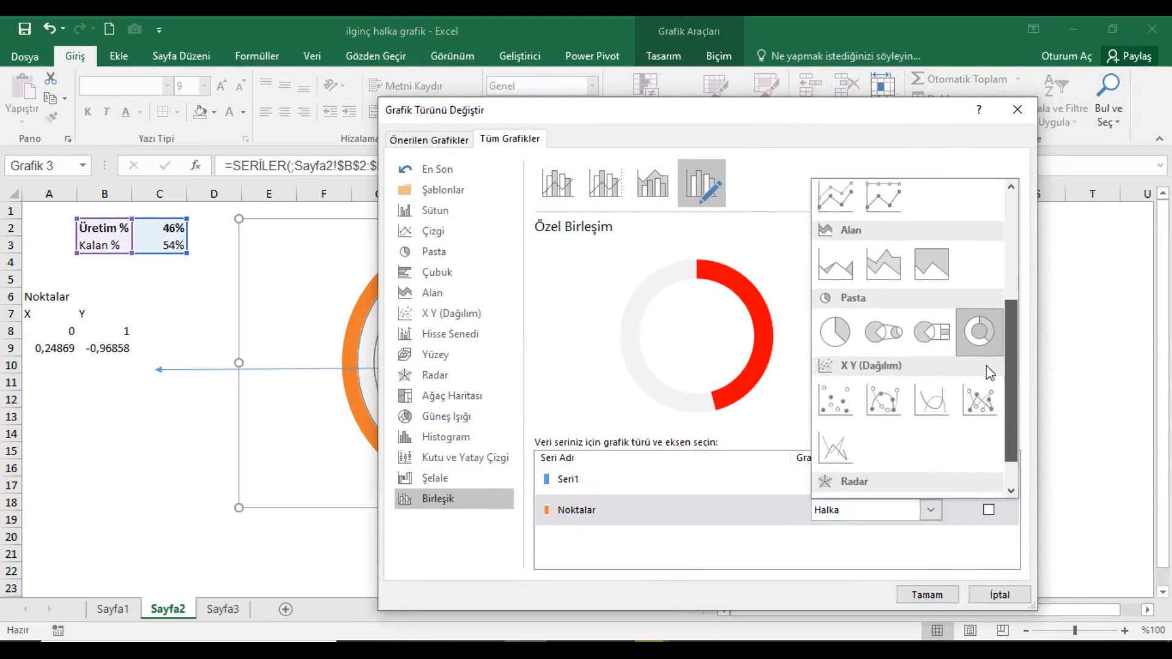
pyautogui.click(834, 401)
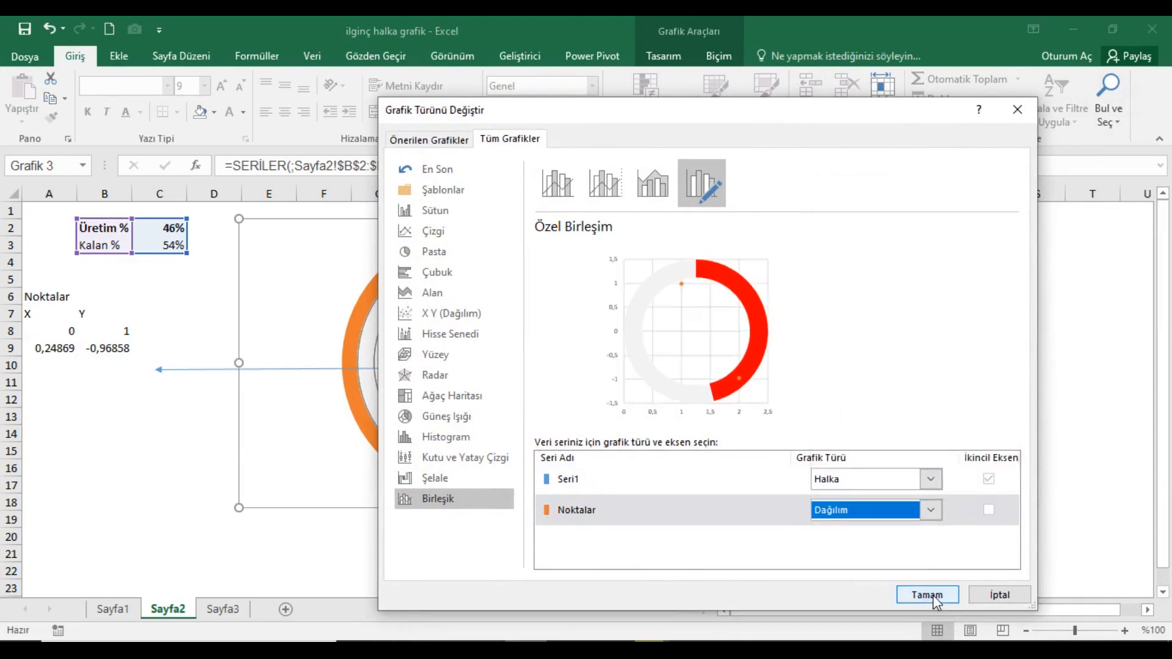
pyautogui.click(927, 595)
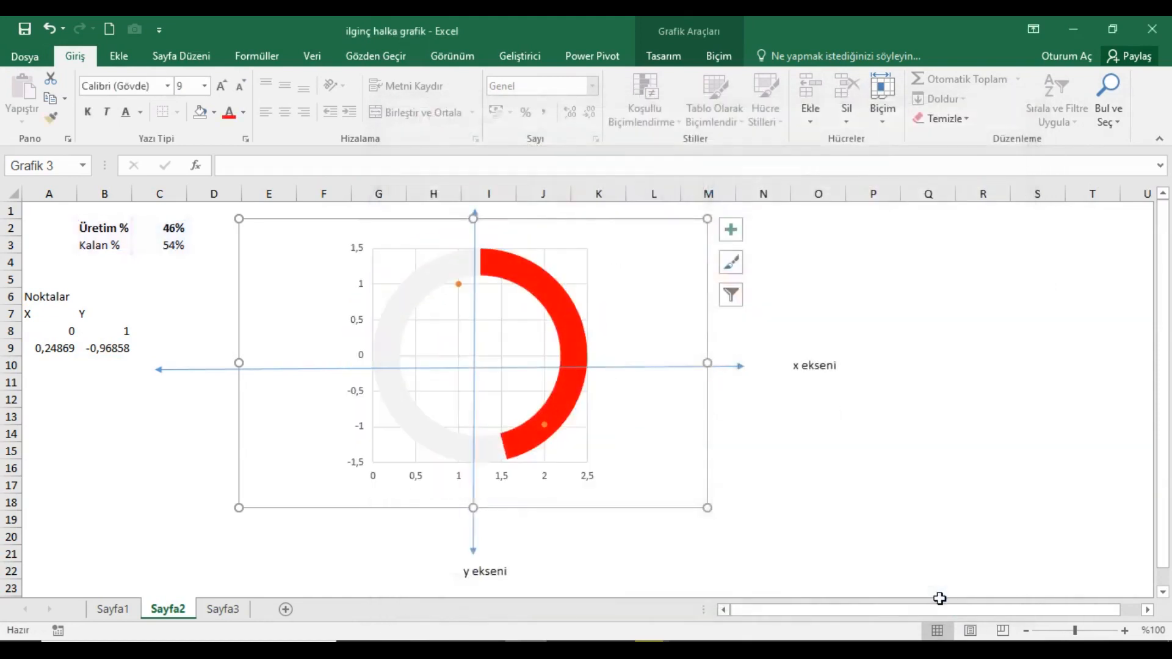
# - Set the X values of the Noktalar series to the range A8:A9
pyautogui.click(460, 285)
pyautogui.rightClick(464, 288)
pyautogui.click(509, 356)
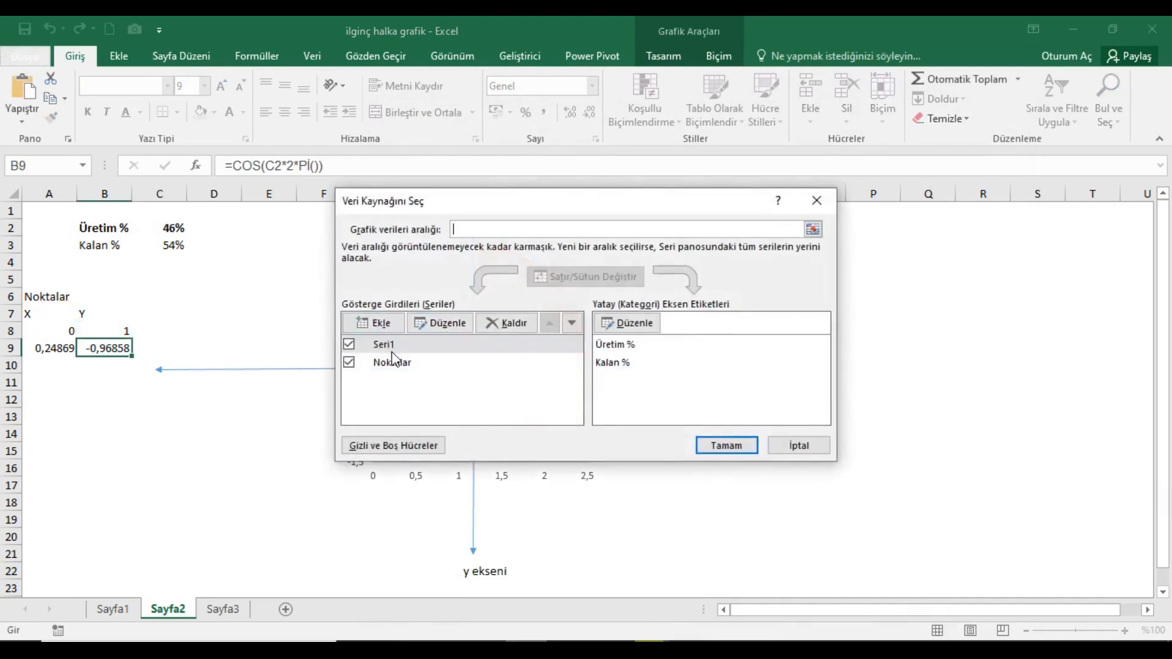
pyautogui.click(396, 365)
pyautogui.click(453, 334)
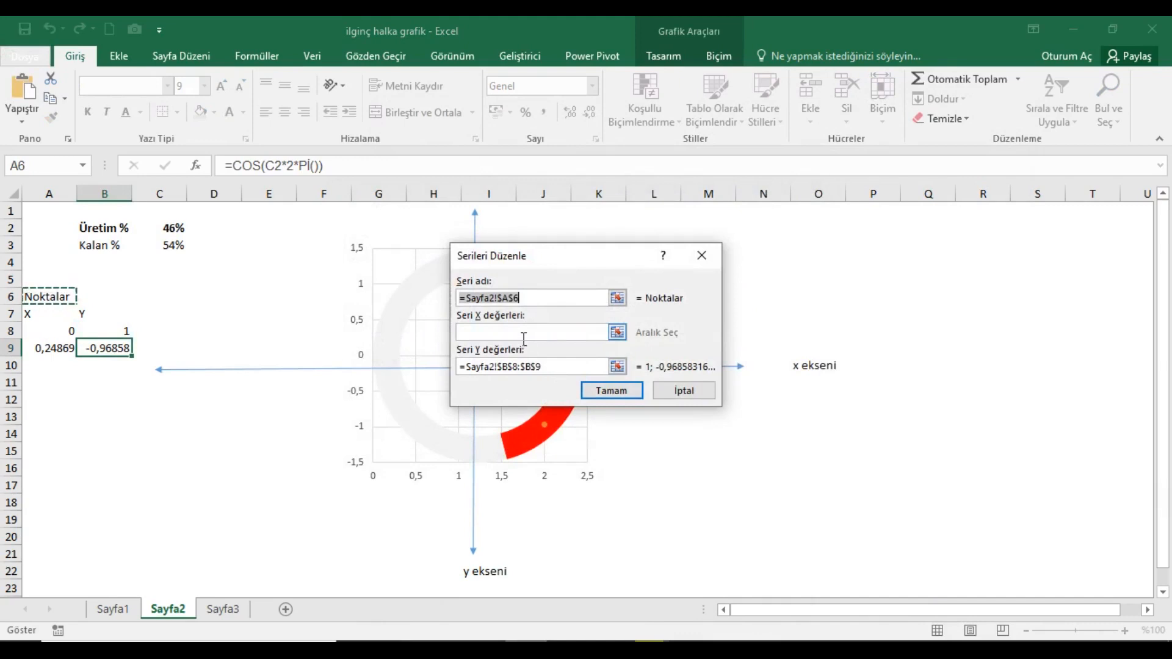
pyautogui.click(524, 335)
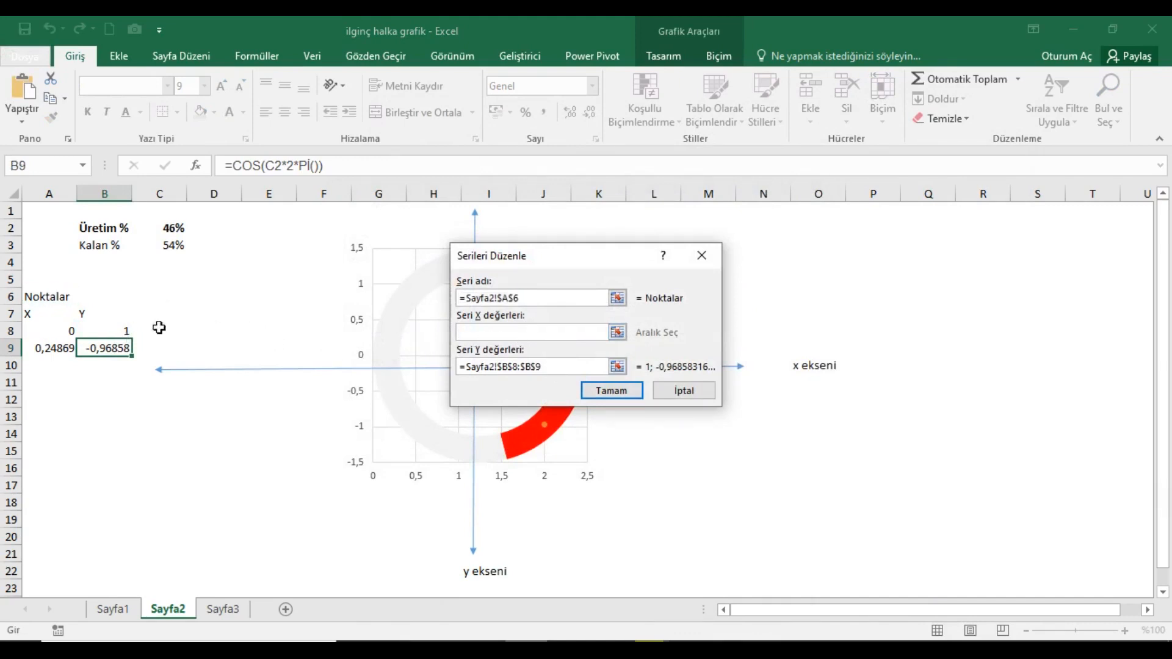
pyautogui.moveTo(72, 331); pyautogui.dragTo(57, 347)
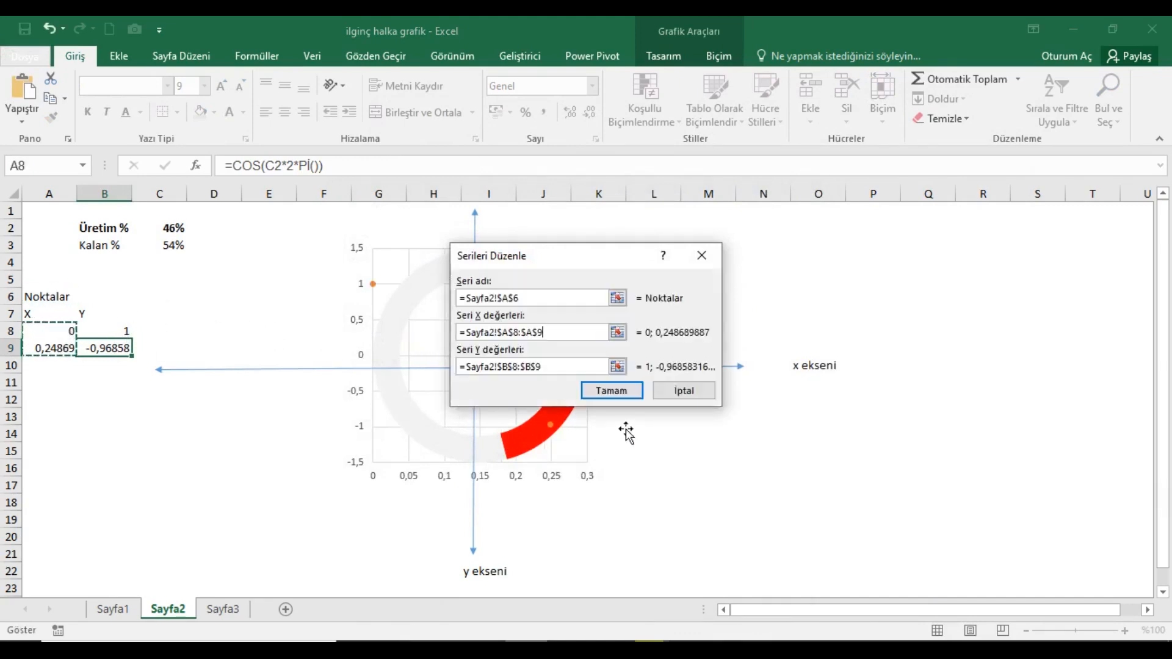
pyautogui.click(610, 391)
pyautogui.click(738, 445)
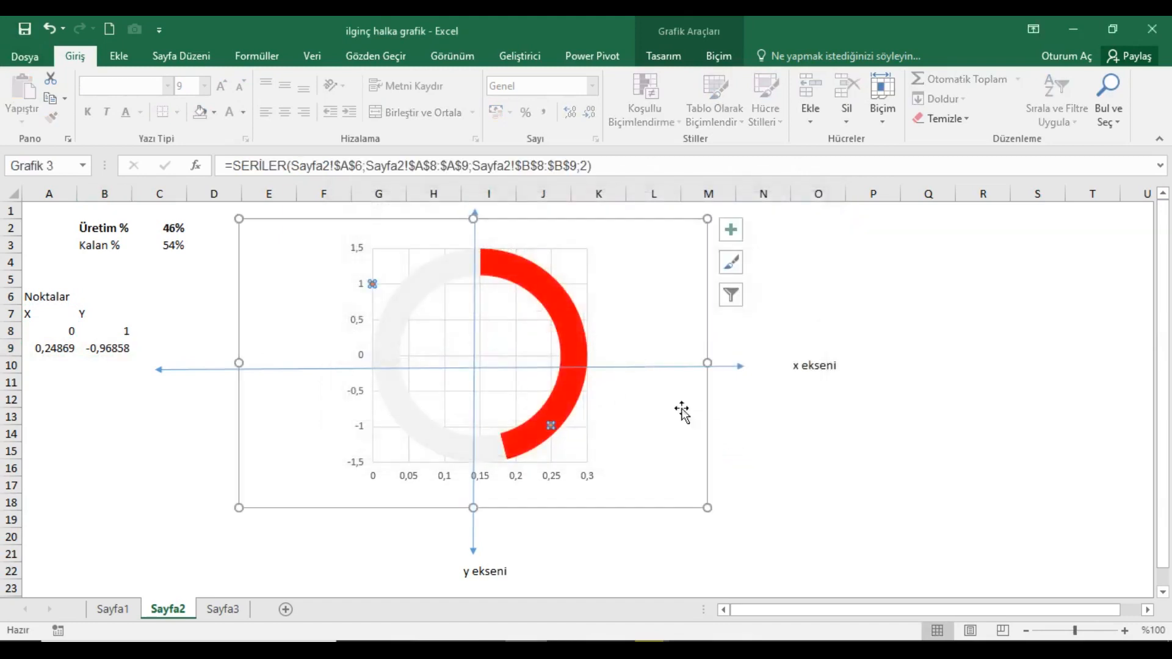
# - Give the Noktalar series built-in round markers with a size of 18
pyautogui.click(390, 311)
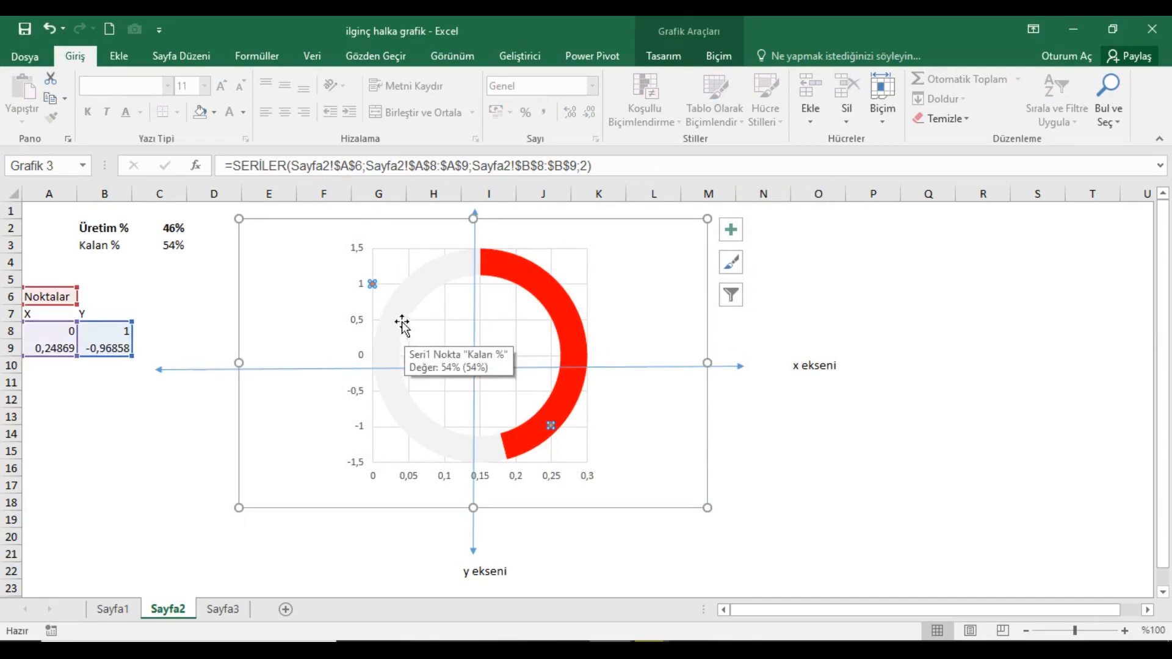
pyautogui.rightClick(373, 287)
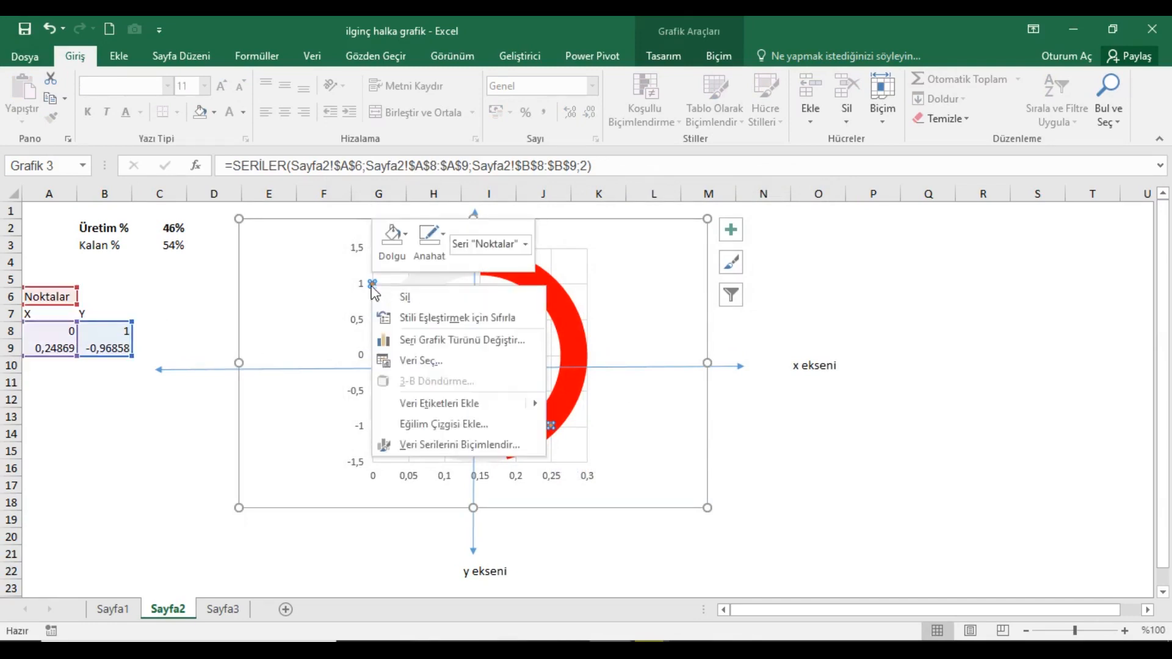
pyautogui.click(459, 444)
pyautogui.click(906, 261)
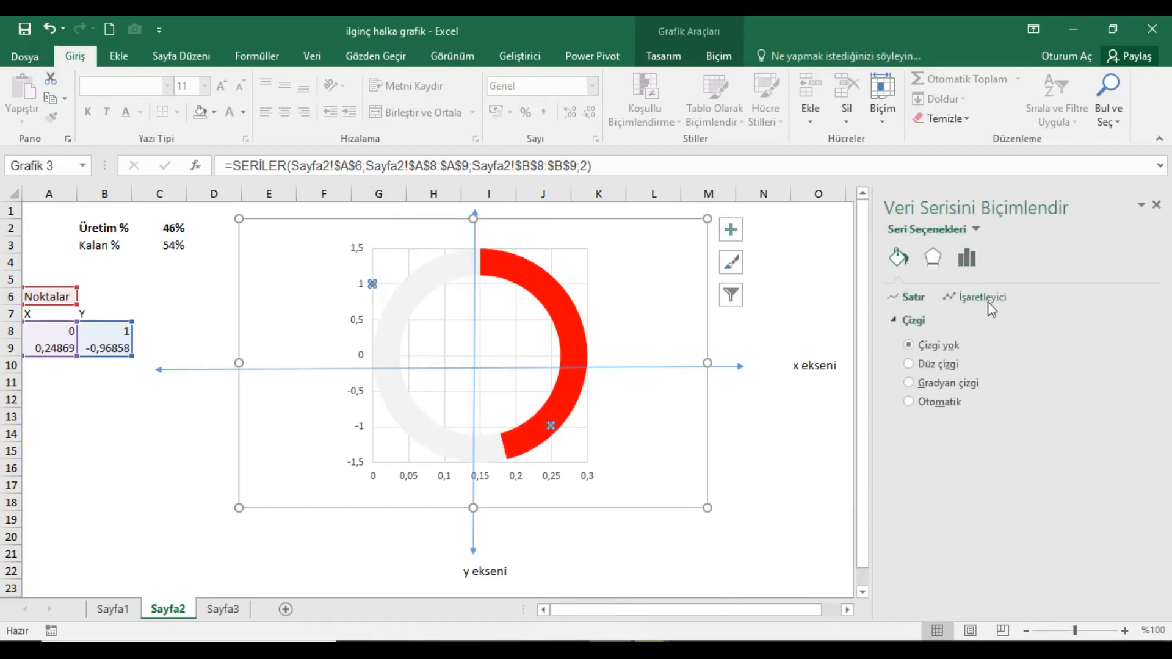
pyautogui.click(980, 297)
pyautogui.click(914, 322)
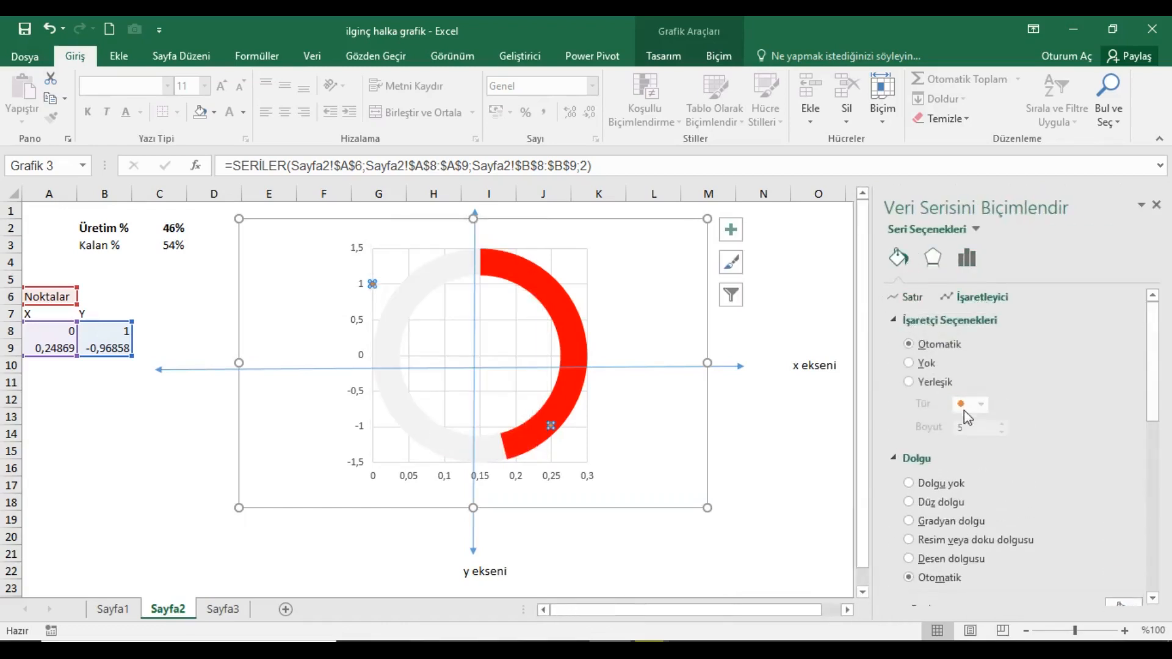
pyautogui.click(911, 381)
pyautogui.click(981, 404)
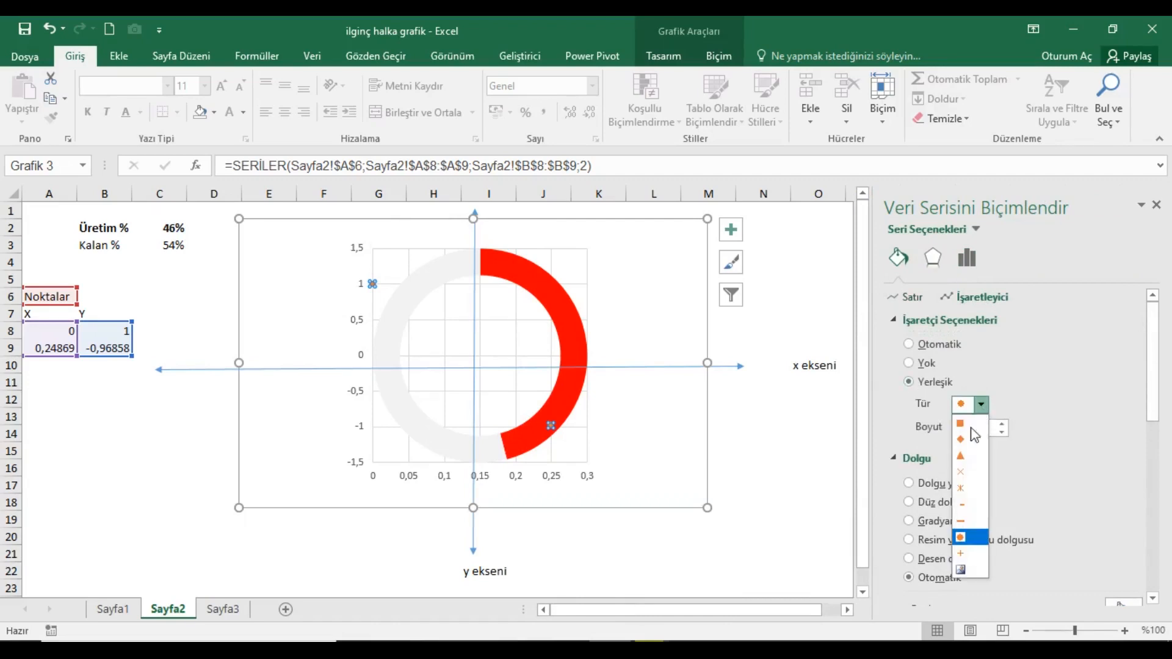
pyautogui.click(961, 536)
pyautogui.click(1002, 425)
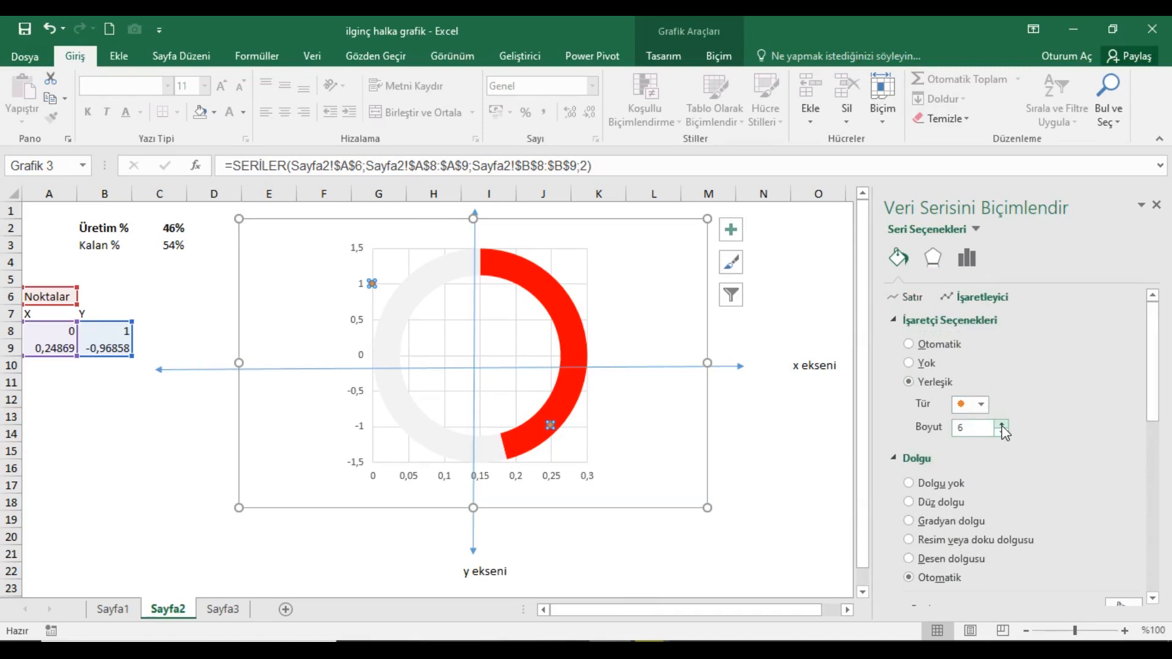
pyautogui.click(1002, 424)
pyautogui.click(1002, 425)
pyautogui.click(1002, 425)
pyautogui.click(1002, 425)
pyautogui.click(1002, 424)
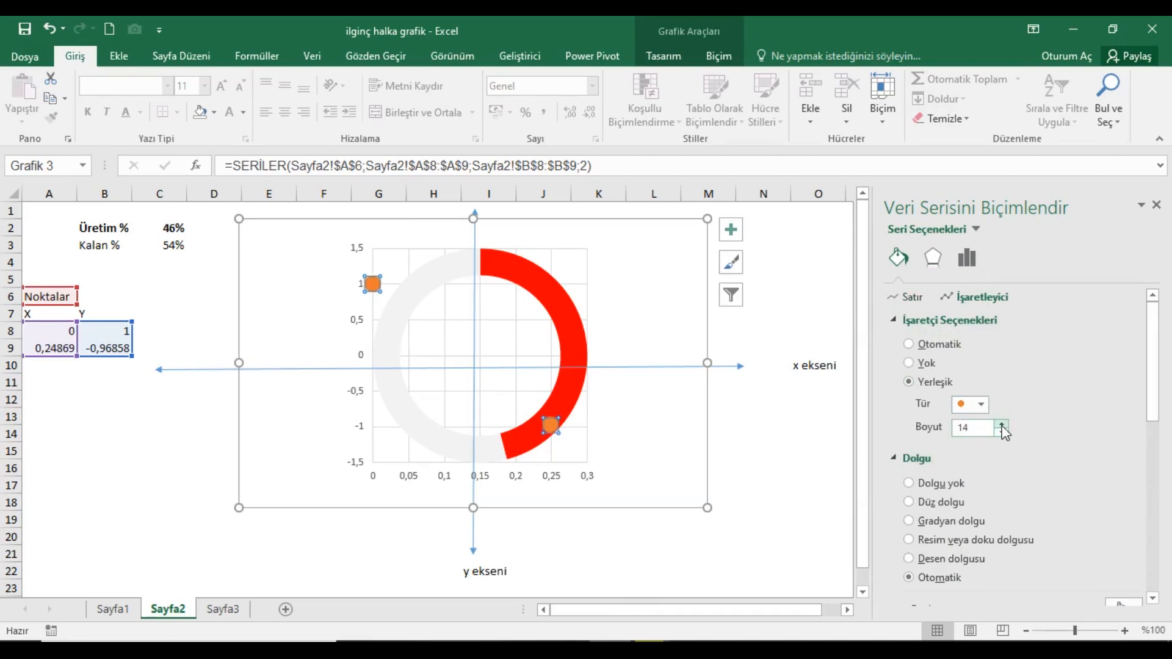
pyautogui.click(1002, 432)
pyautogui.click(1002, 425)
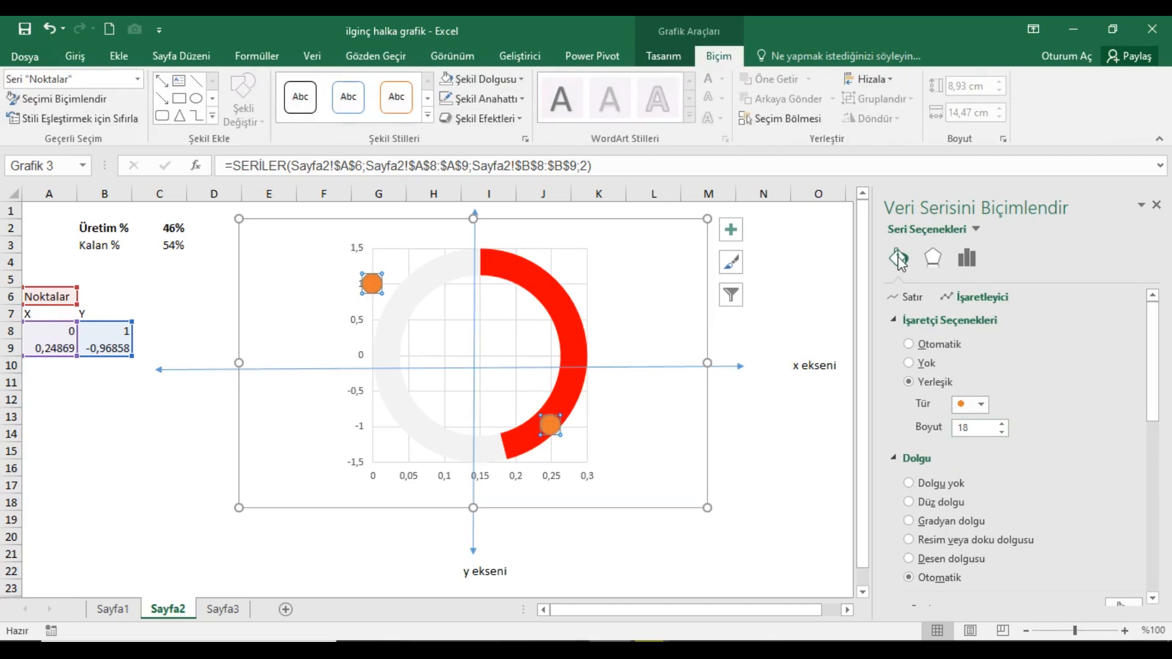
# - Fill the Noktalar markers with solid standard blue and close the series formatting
pyautogui.click(941, 502)
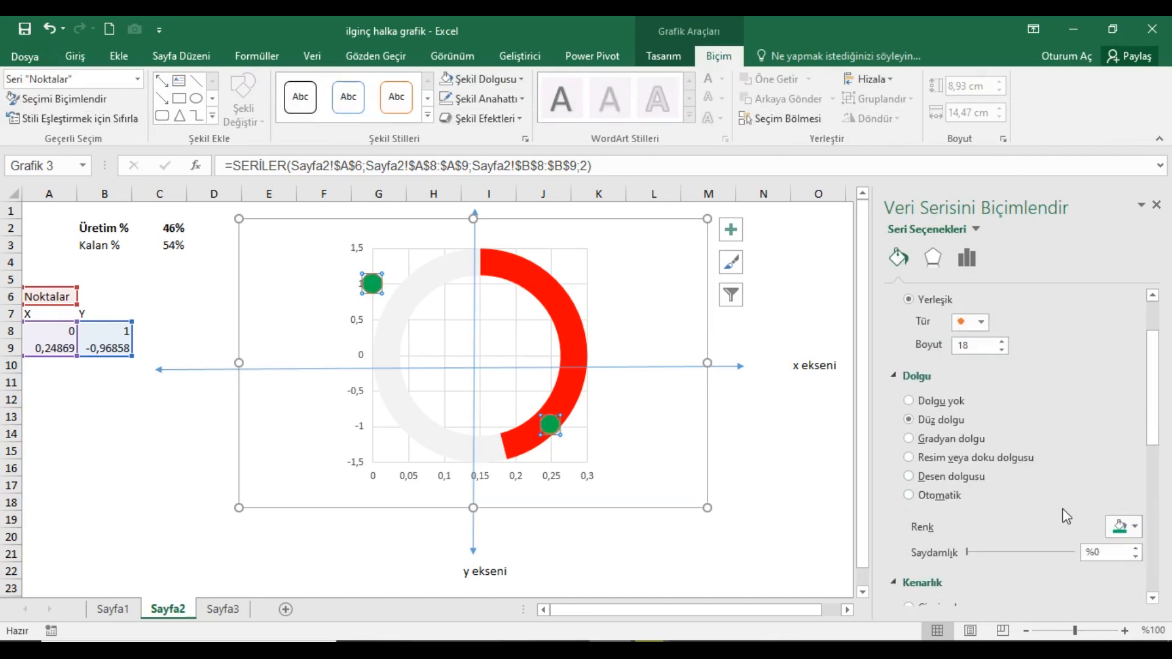
pyautogui.click(1136, 486)
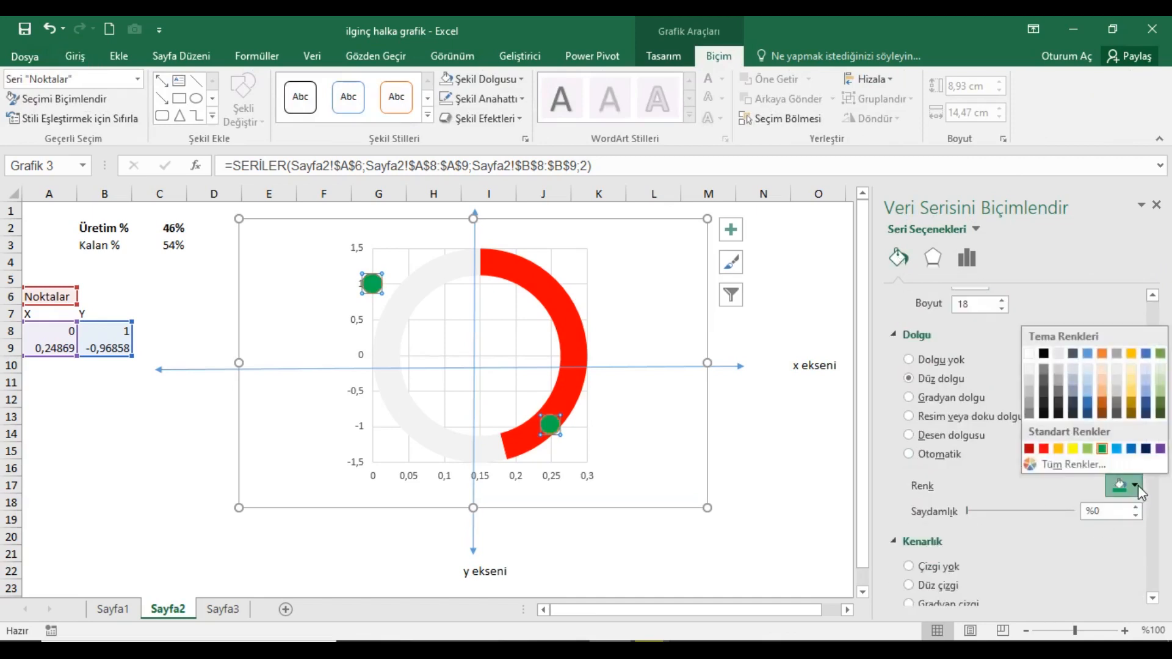
pyautogui.click(1132, 450)
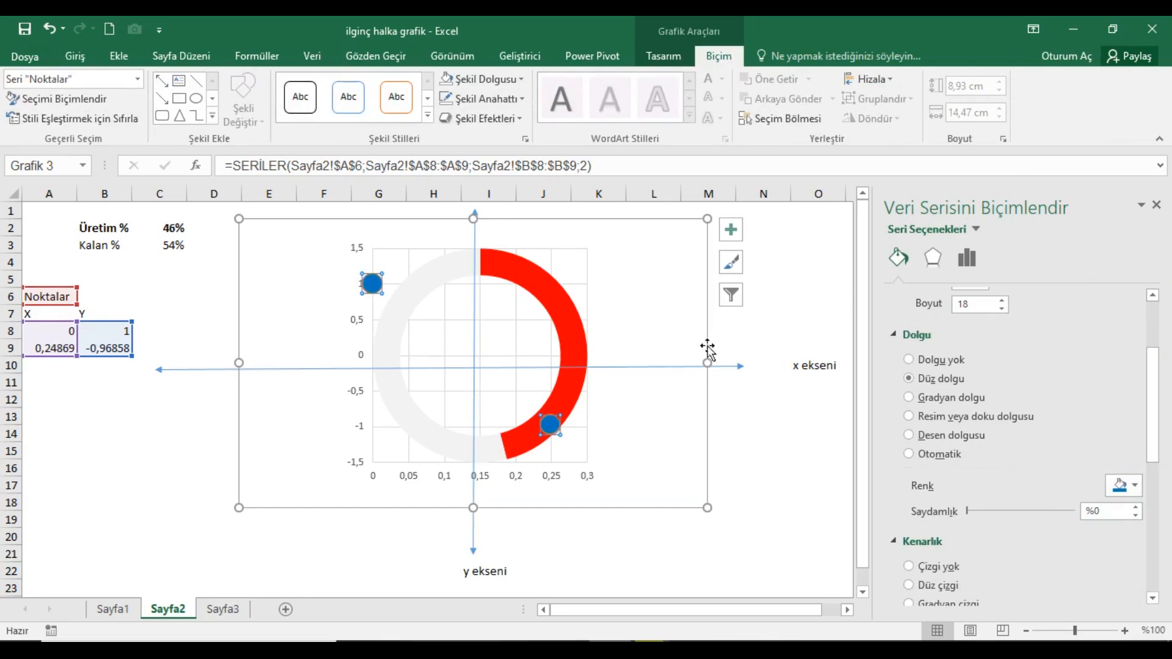
pyautogui.click(1157, 206)
# - Set the chart's horizontal axis bounds to a minimum of -0,99 and a maximum of 0,99
pyautogui.click(374, 284)
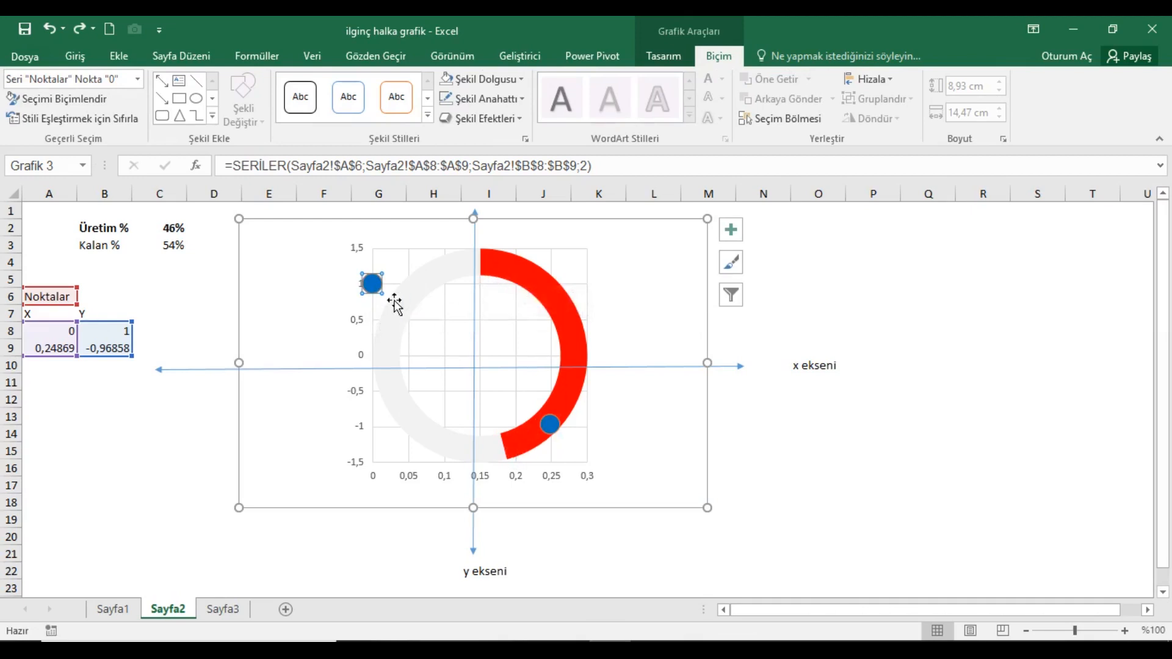
pyautogui.click(440, 477)
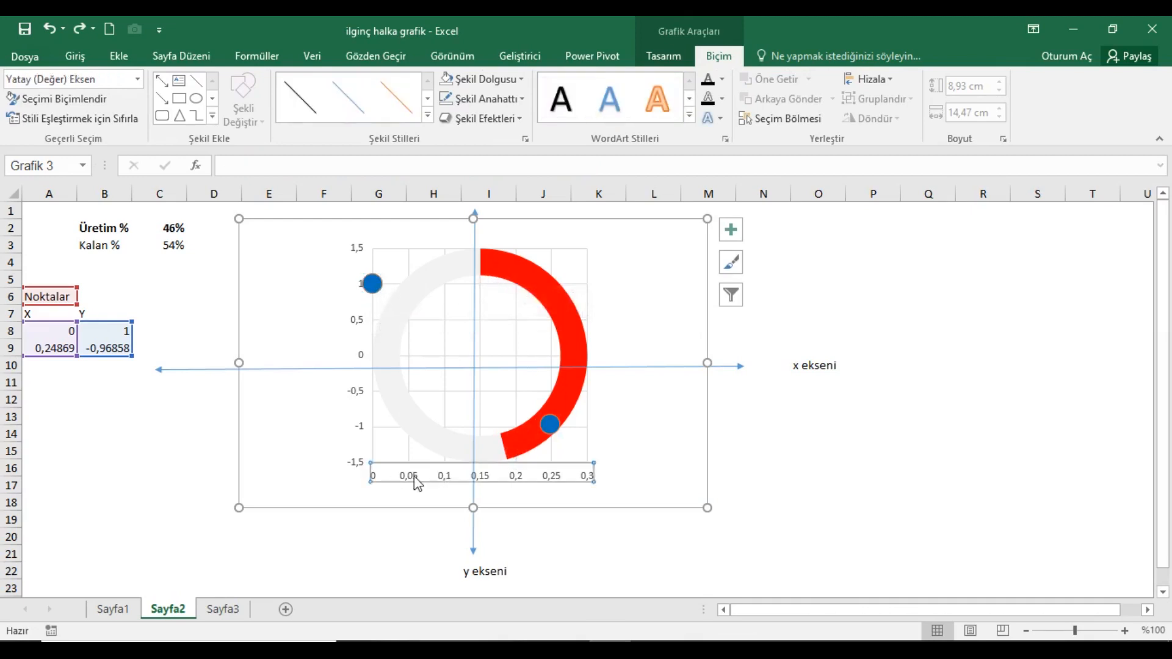
pyautogui.rightClick(440, 476)
pyautogui.press('Escape')
pyautogui.doubleClick(444, 475)
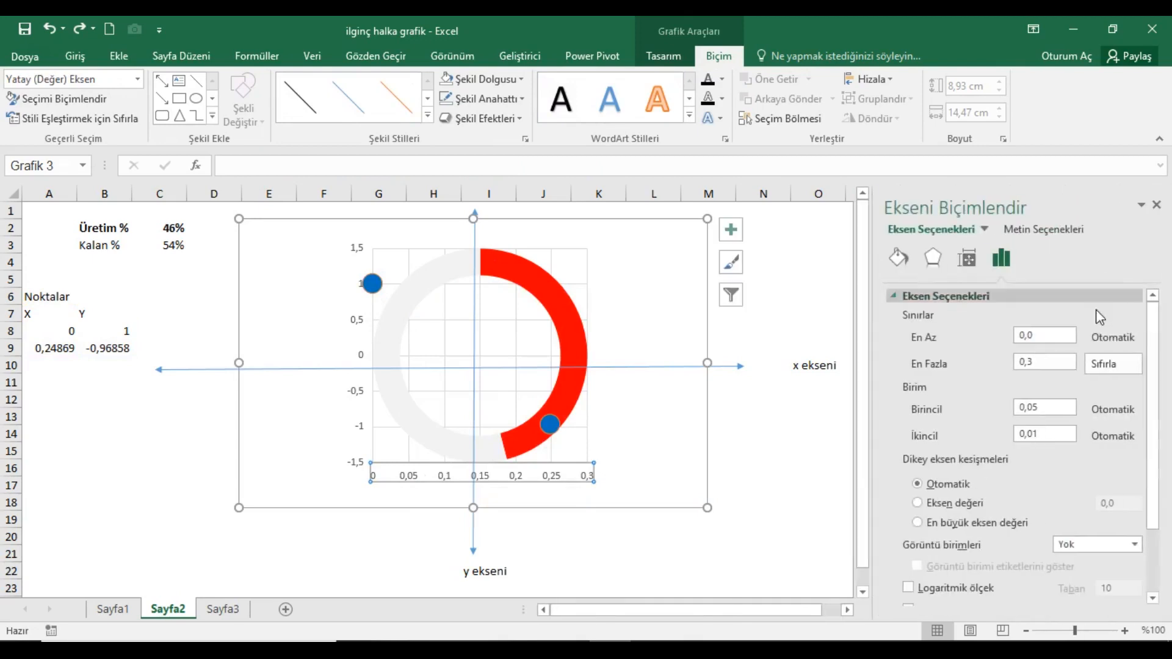
pyautogui.click(1056, 341)
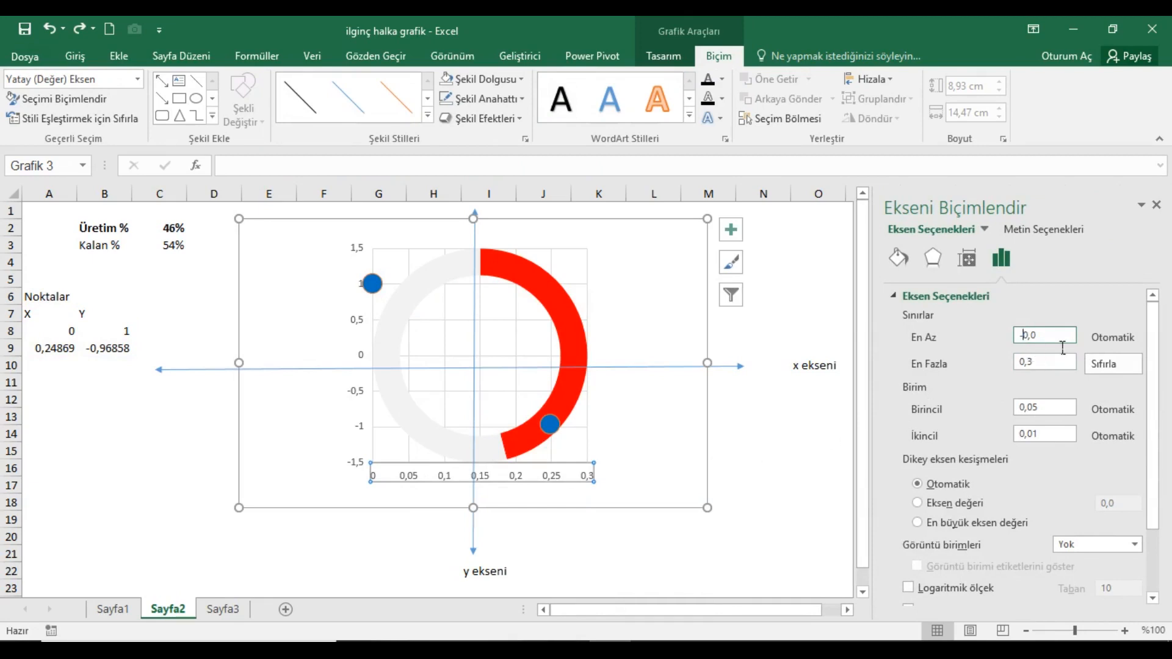
pyautogui.press('BackSpace')
pyautogui.click(1051, 368)
pyautogui.write('99')
pyautogui.click(1053, 342)
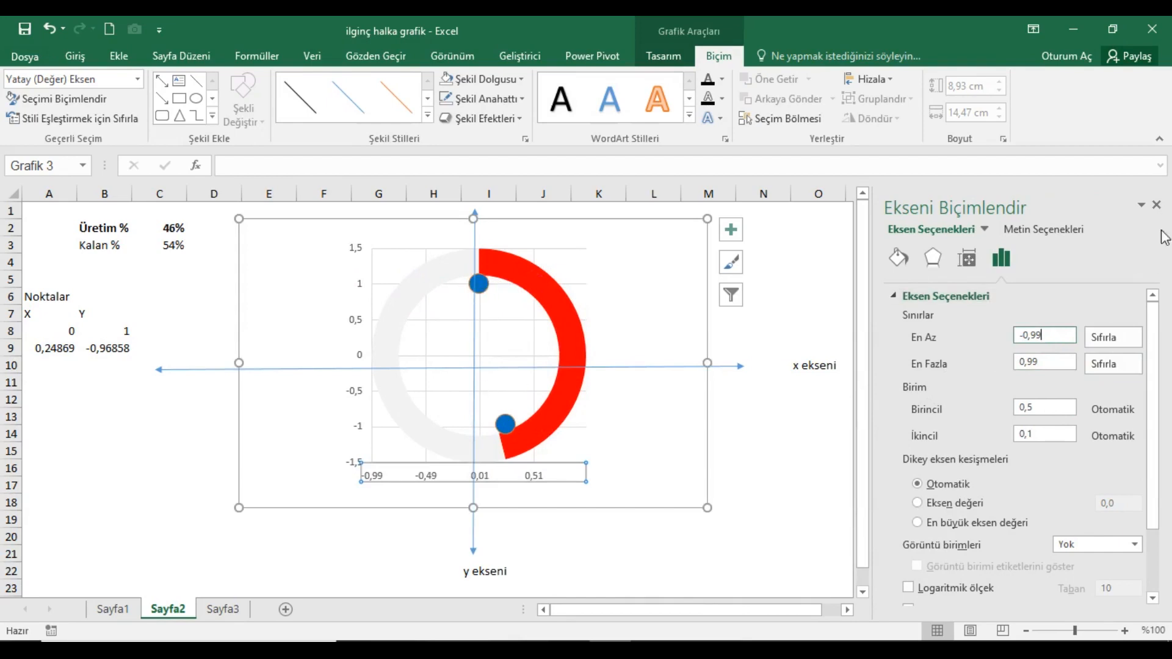
# - Set the chart's vertical axis bounds to a minimum of -1,15 and a maximum of 1,15
pyautogui.click(359, 257)
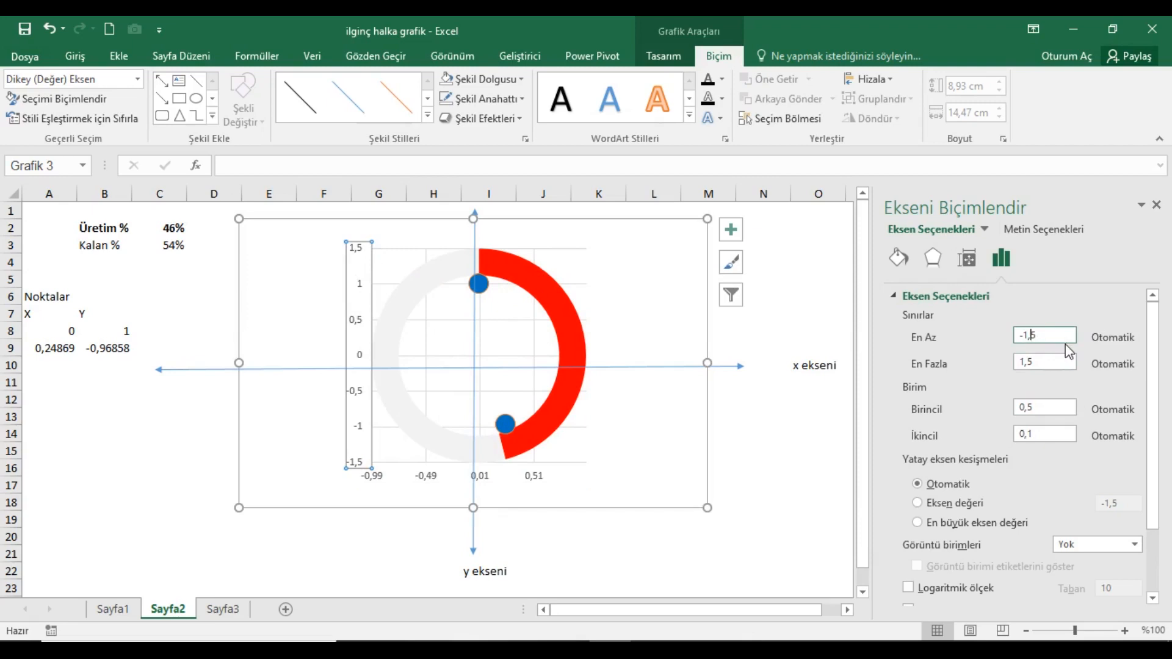
pyautogui.click(1038, 365)
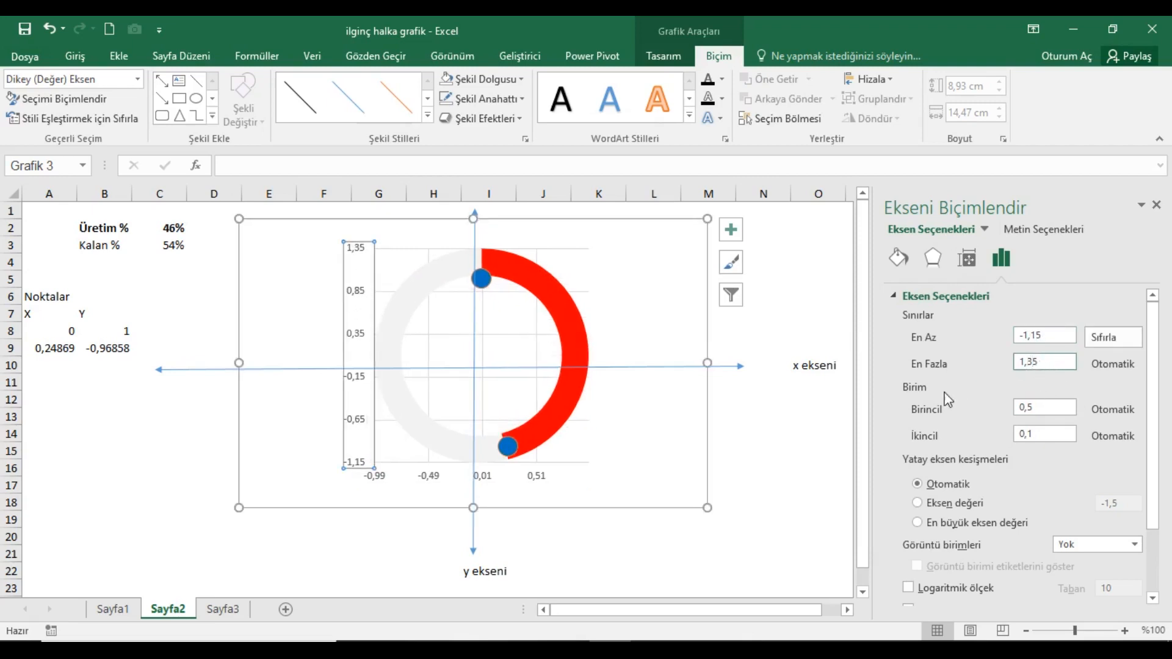
pyautogui.write('1,15')
pyautogui.press('Return')
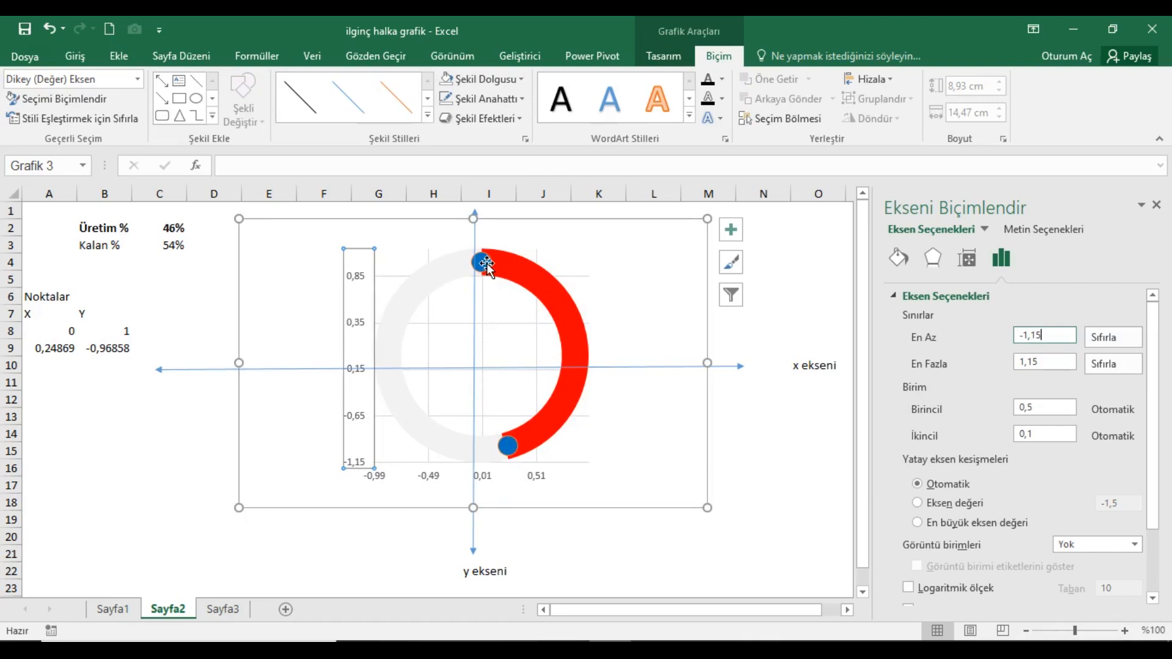
pyautogui.moveTo(506, 446)
pyautogui.click(1156, 205)
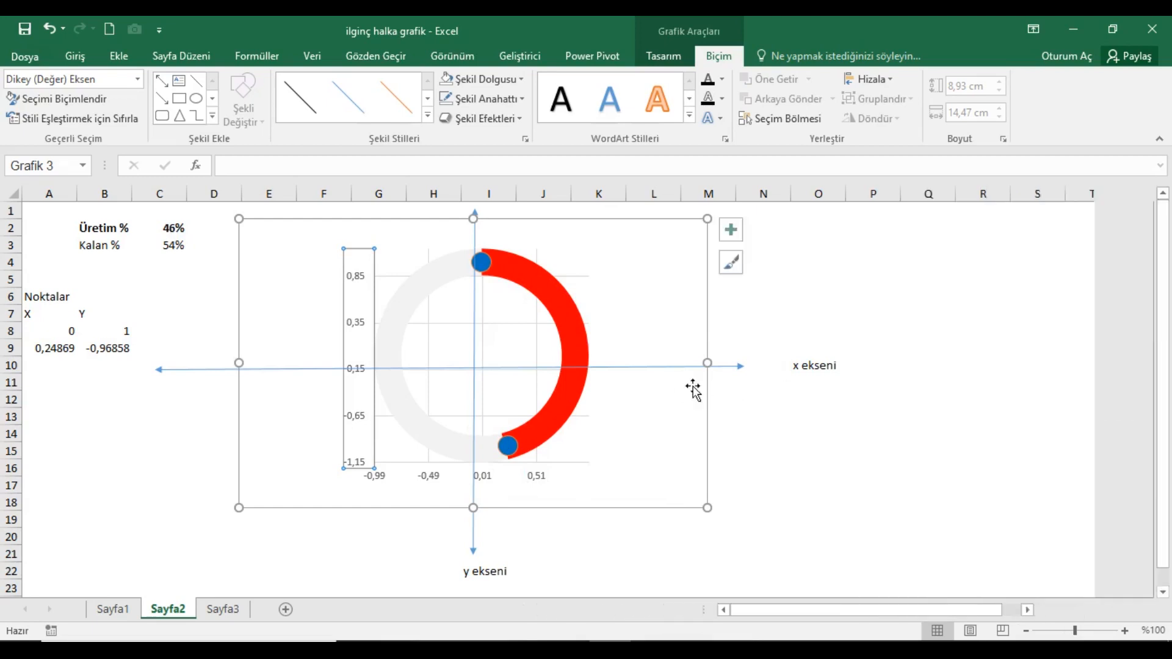
# - Delete the horizontal and vertical arrows drawn across the chart
pyautogui.click(202, 369)
pyautogui.press('Delete')
pyautogui.click(475, 232)
pyautogui.press('Delete')
# - Delete the chart's vertical and horizontal axes along with its horizontal and vertical gridlines
pyautogui.click(367, 287)
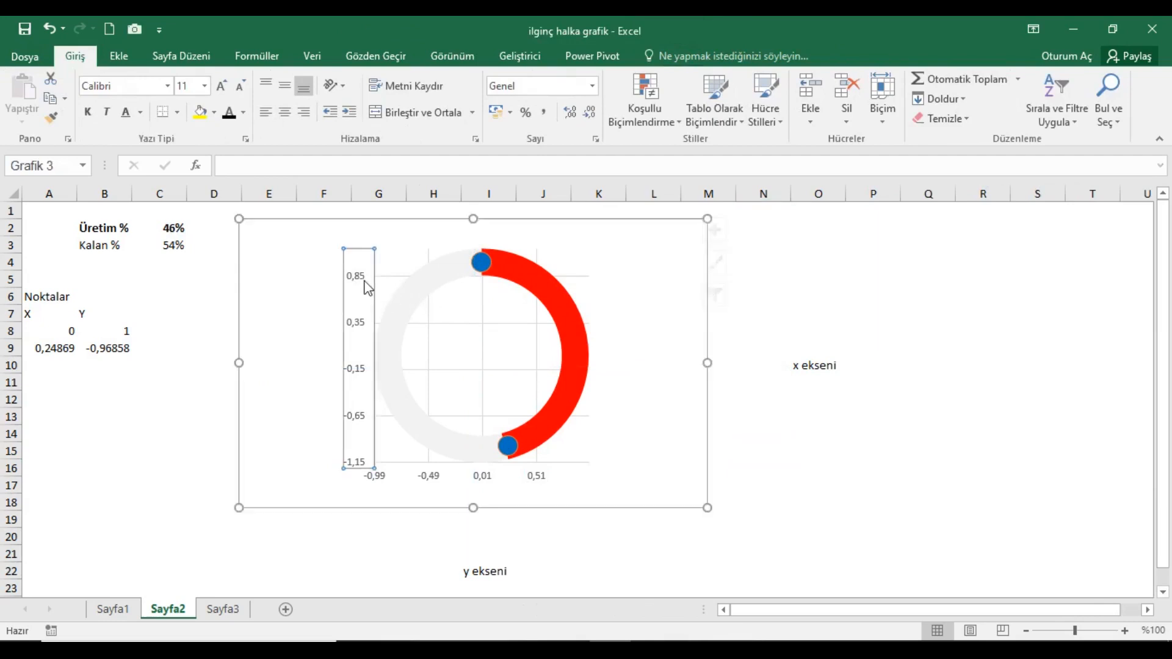
pyautogui.press('Delete')
pyautogui.click(425, 477)
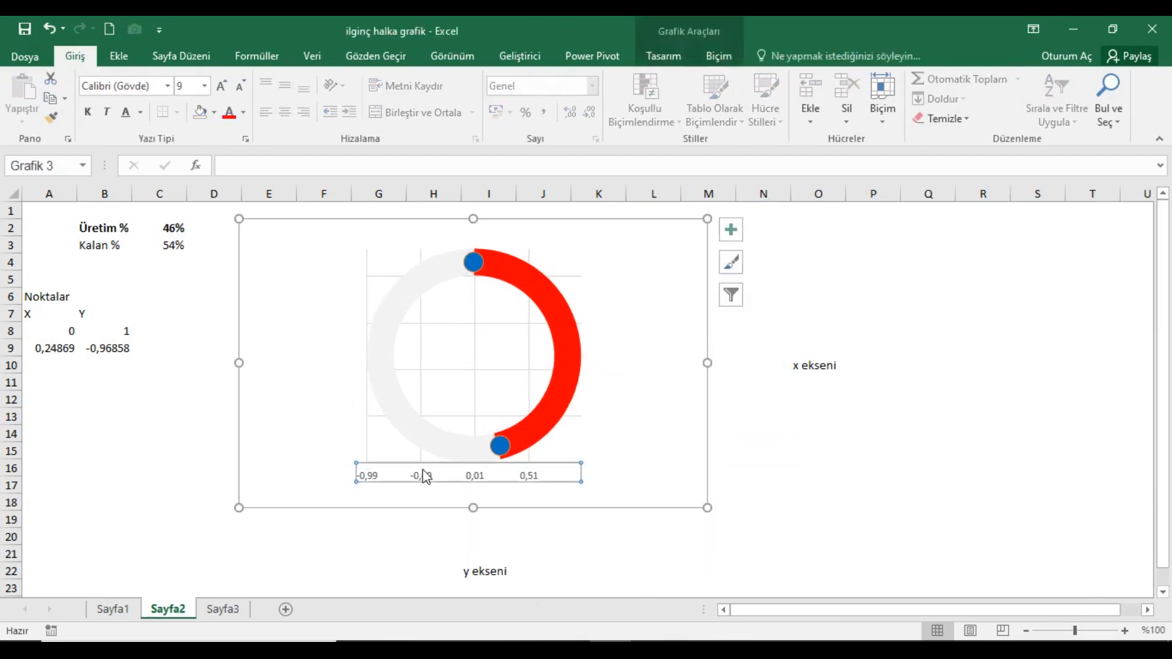
pyautogui.press('Delete')
pyautogui.click(465, 330)
pyautogui.press('Delete')
pyautogui.click(475, 337)
pyautogui.press('Delete')
# - Delete the "y ekseni" and "x ekseni" text labels around the chart
pyautogui.click(485, 577)
pyautogui.press('Delete')
pyautogui.click(814, 365)
pyautogui.press('Delete')
# - Hide the helper data in A3:C11 by setting its font color to white
pyautogui.moveTo(57, 249); pyautogui.dragTo(177, 384)
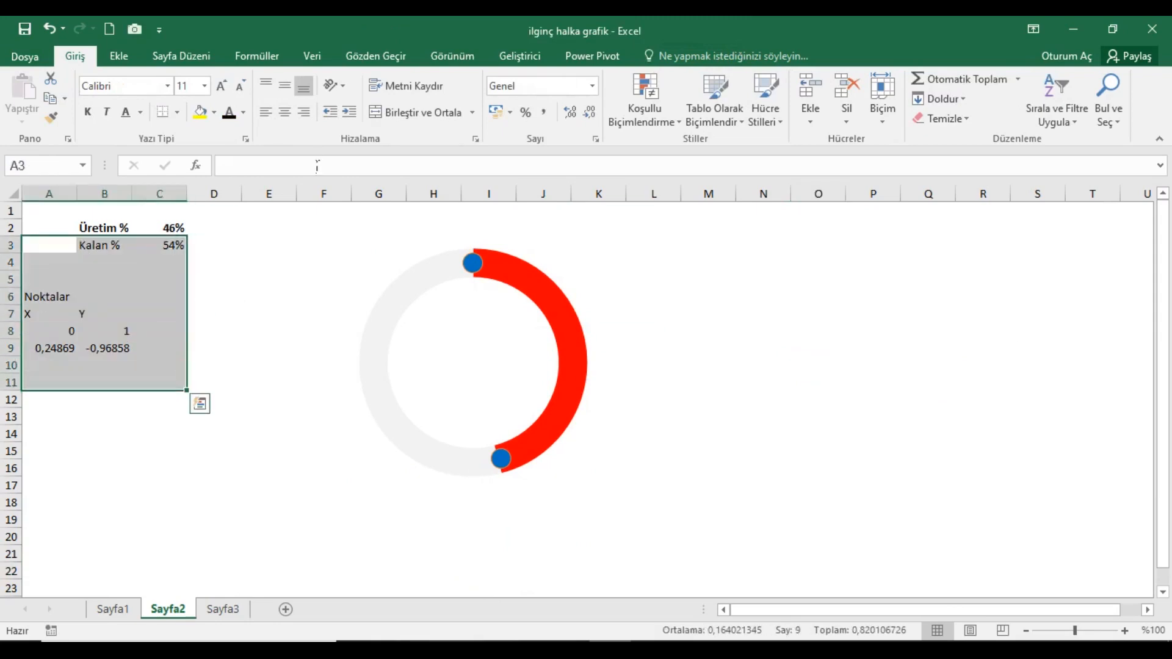
pyautogui.click(243, 112)
pyautogui.click(237, 172)
# - Enlarge the ring chart and reposition it slightly so it spans about E1 to O22
pyautogui.click(568, 386)
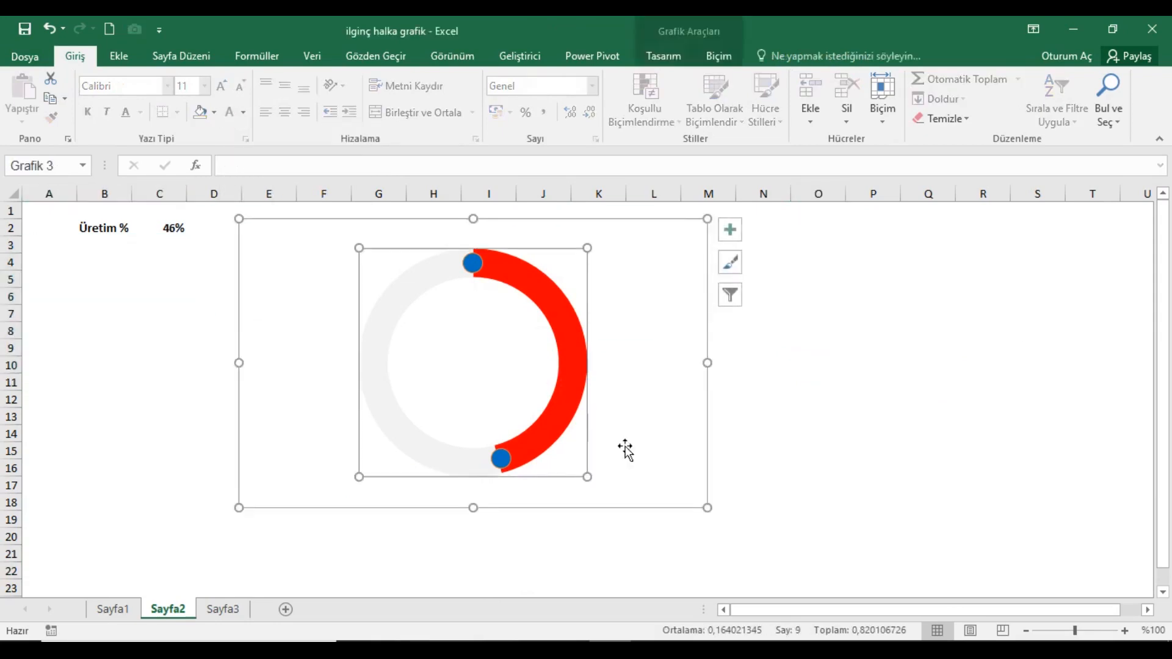
pyautogui.moveTo(708, 508); pyautogui.dragTo(772, 563)
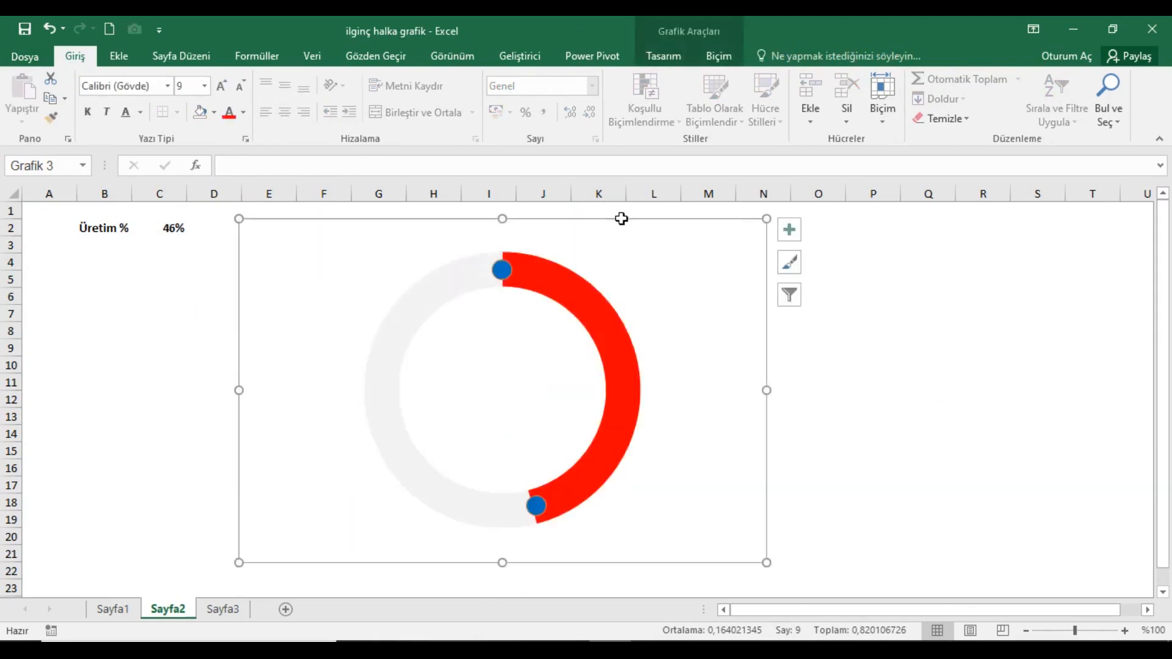
pyautogui.moveTo(631, 228); pyautogui.dragTo(644, 222)
pyautogui.moveTo(788, 564); pyautogui.dragTo(812, 586)
# - Set the Noktalar series' built-in marker size to 38
pyautogui.click(528, 266)
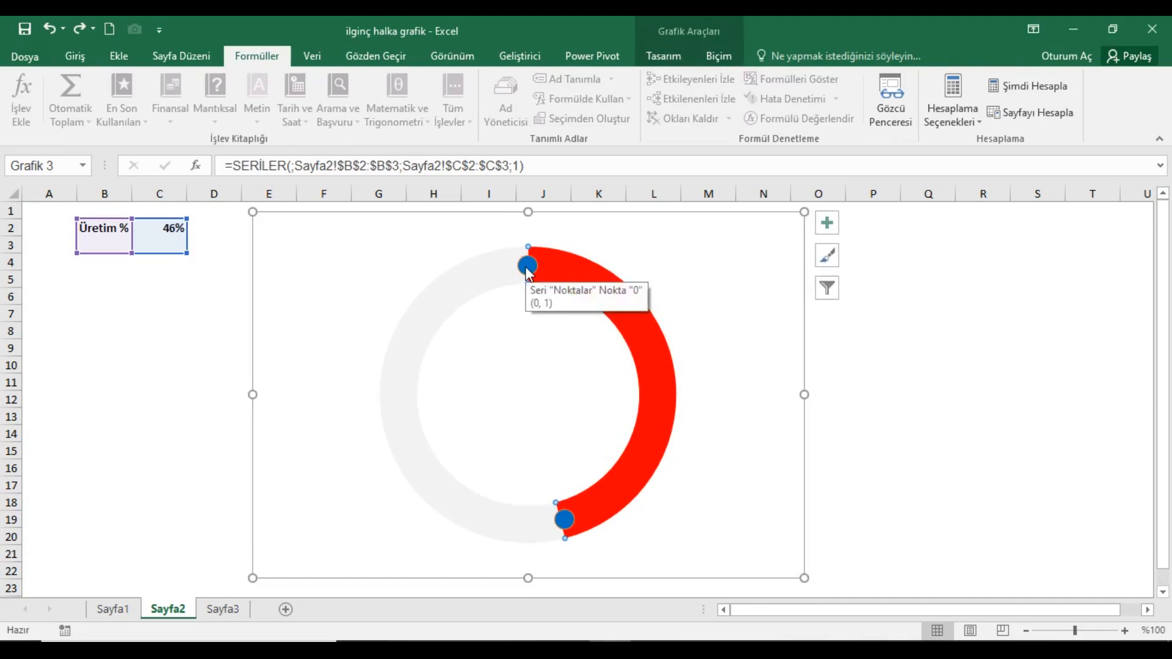
pyautogui.rightClick(526, 269)
pyautogui.click(584, 427)
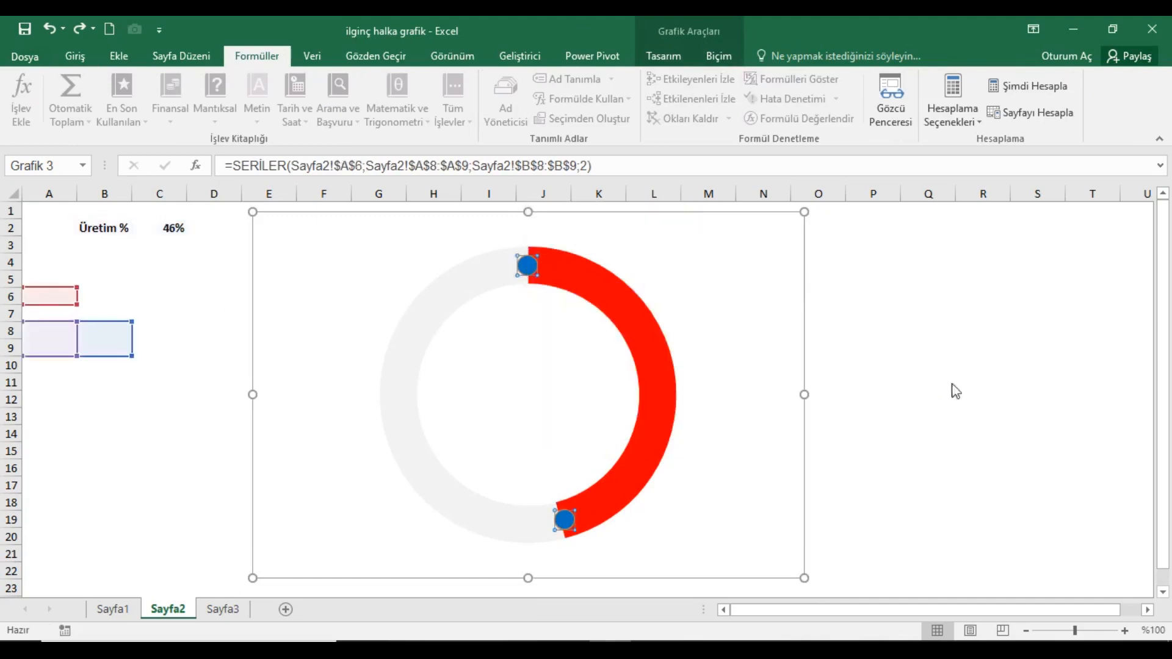
pyautogui.click(896, 261)
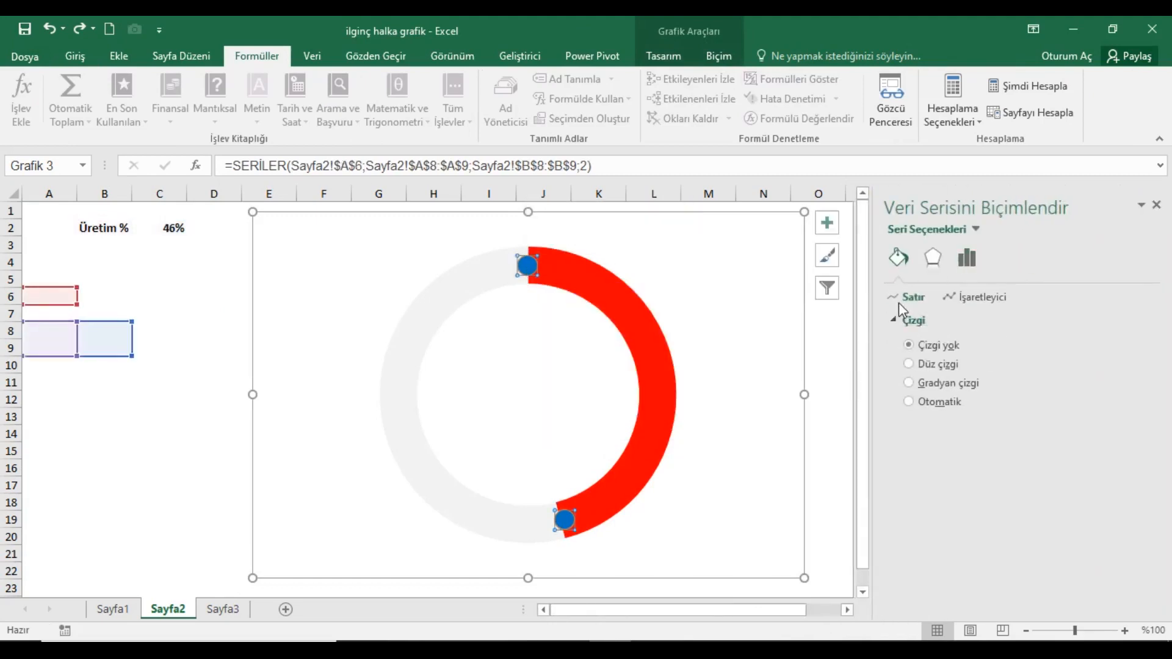
pyautogui.click(950, 299)
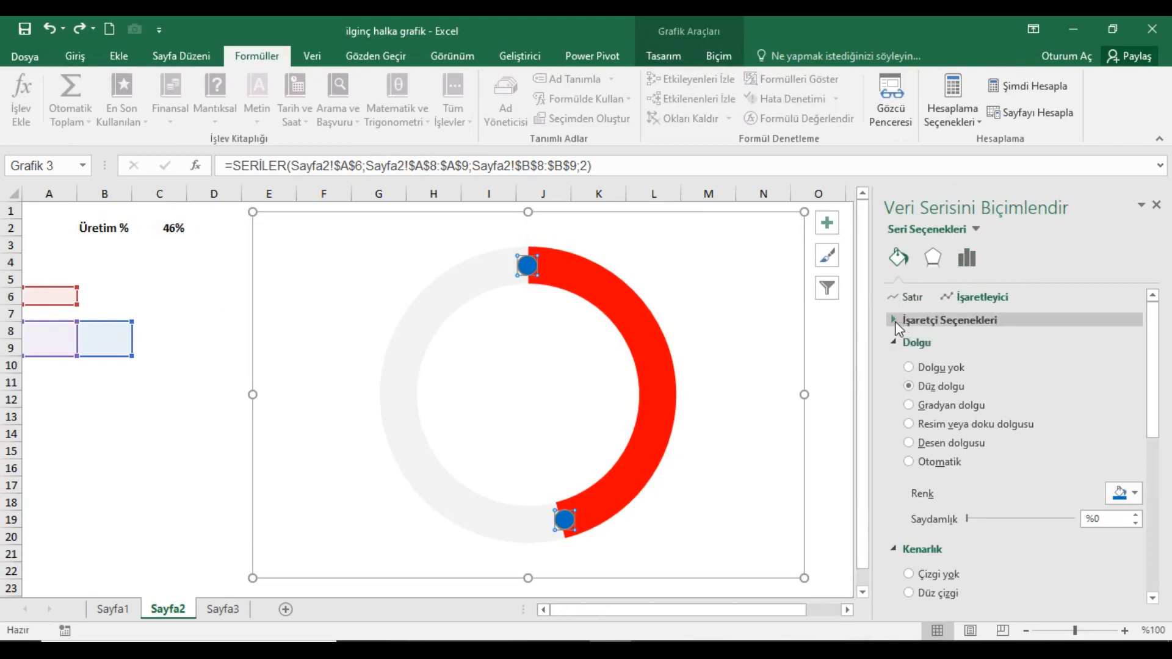
pyautogui.click(903, 321)
pyautogui.click(1003, 424)
pyautogui.click(1002, 425)
pyautogui.click(1002, 425)
pyautogui.click(1003, 424)
pyautogui.click(1003, 424)
pyautogui.click(1003, 423)
pyautogui.click(1002, 424)
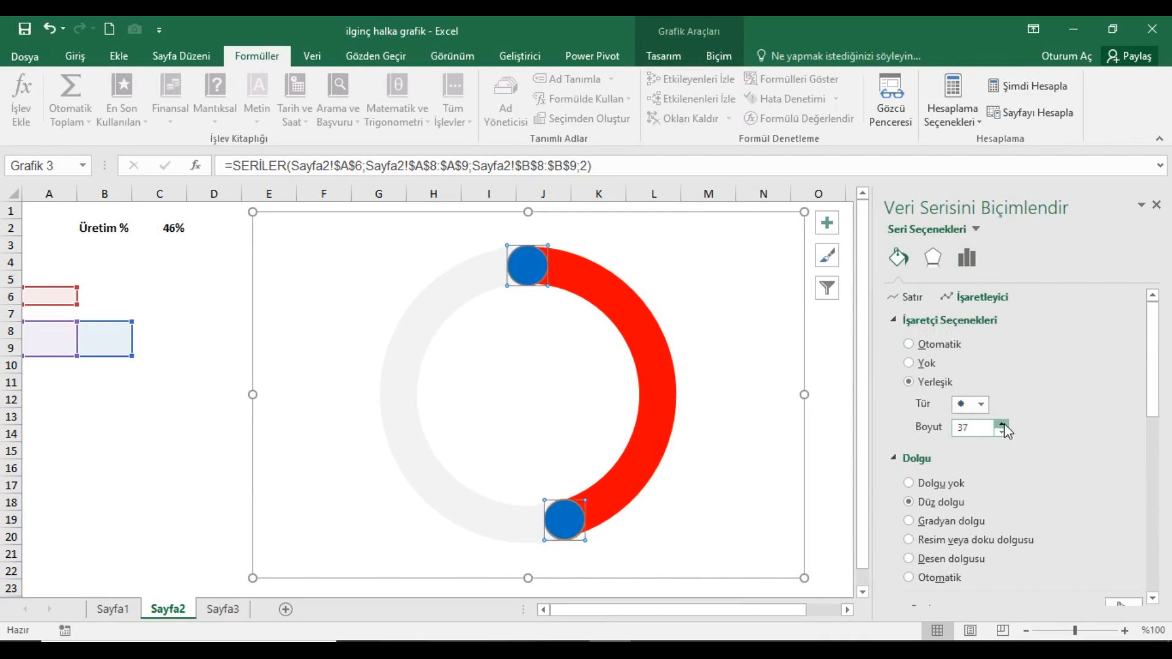
pyautogui.click(1002, 424)
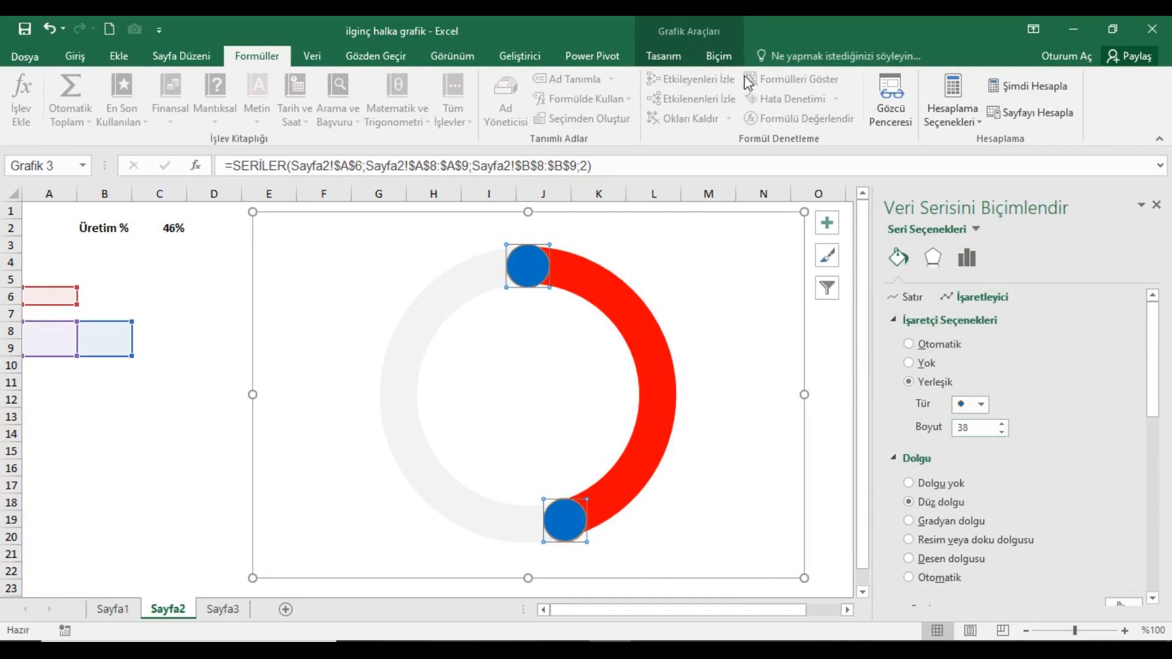
# - Fill the Noktalar markers with standard red and remove their outline
pyautogui.click(720, 60)
pyautogui.click(485, 78)
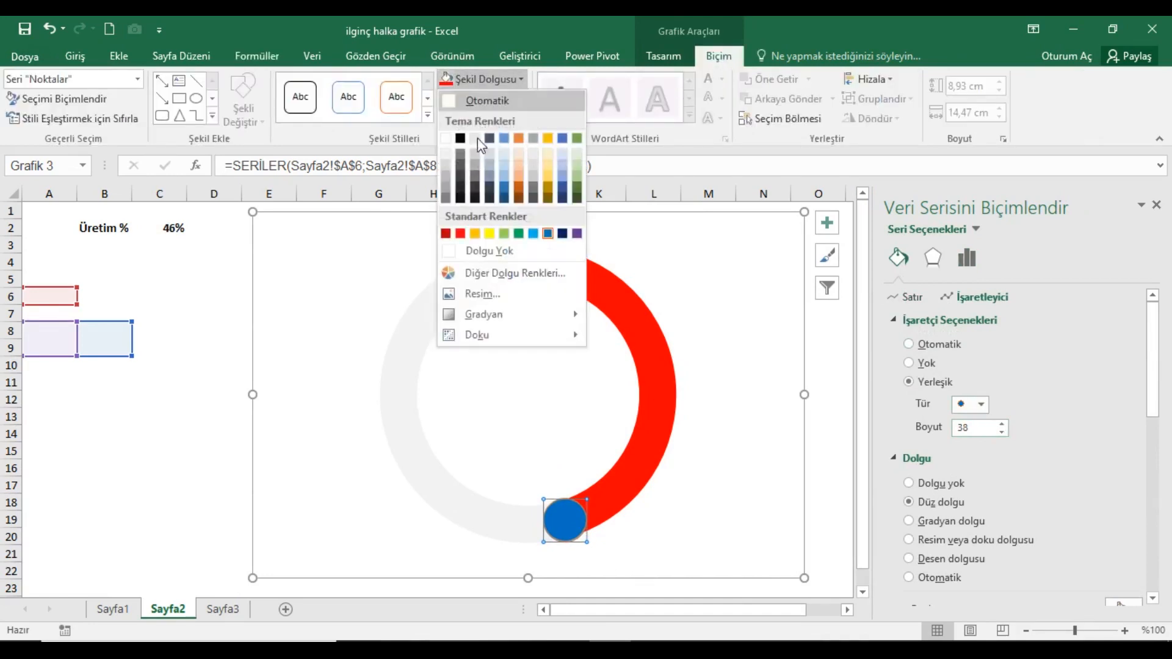
pyautogui.click(461, 233)
pyautogui.click(484, 98)
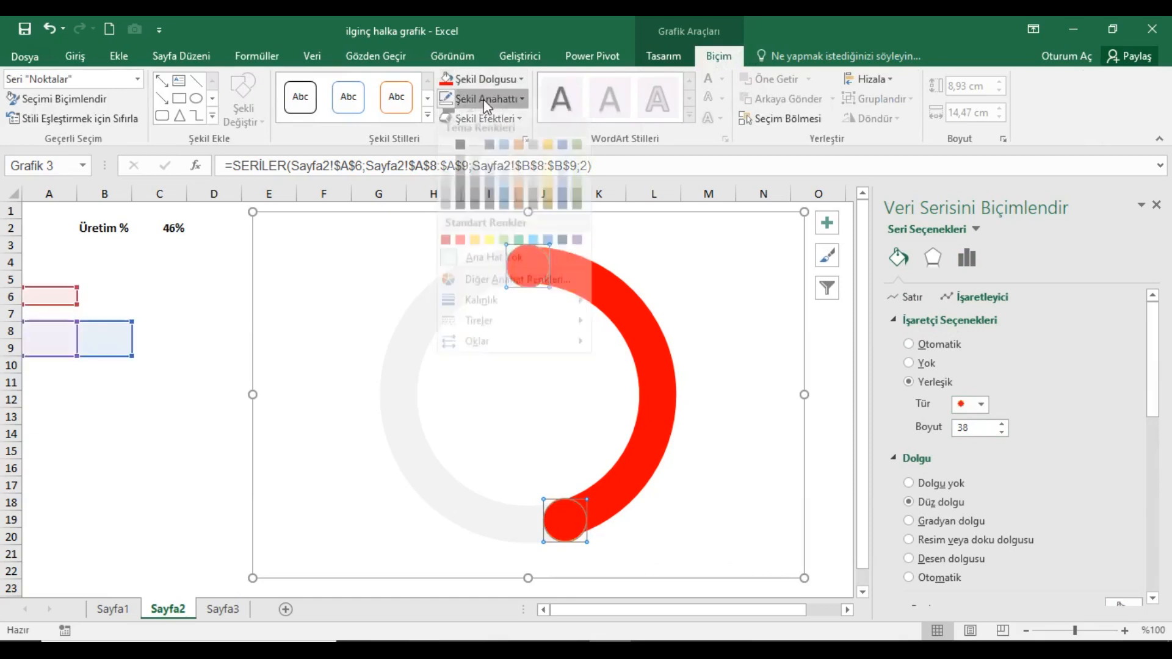
pyautogui.click(473, 269)
# - Enter =RASTGELEARADA(1;100)/100 as the Üretim % value in C2 and close the formatting pane
pyautogui.click(110, 231)
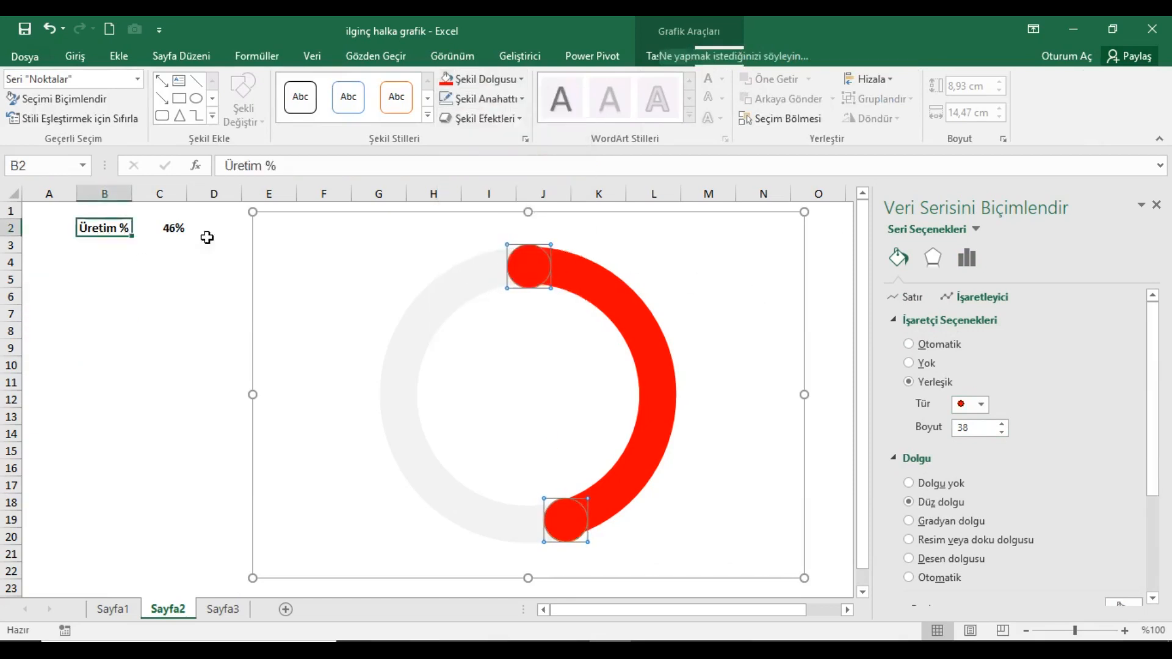
pyautogui.click(167, 230)
pyautogui.write('=')
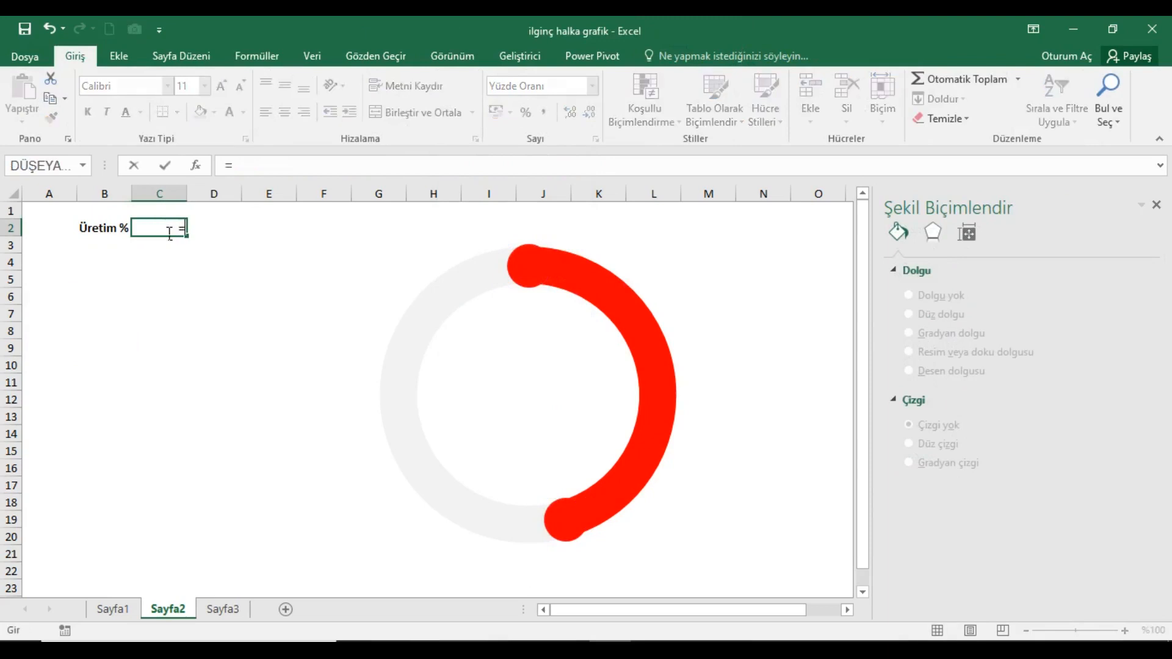
pyautogui.write('rastge')
pyautogui.press('Tab')
pyautogui.write('1;10')
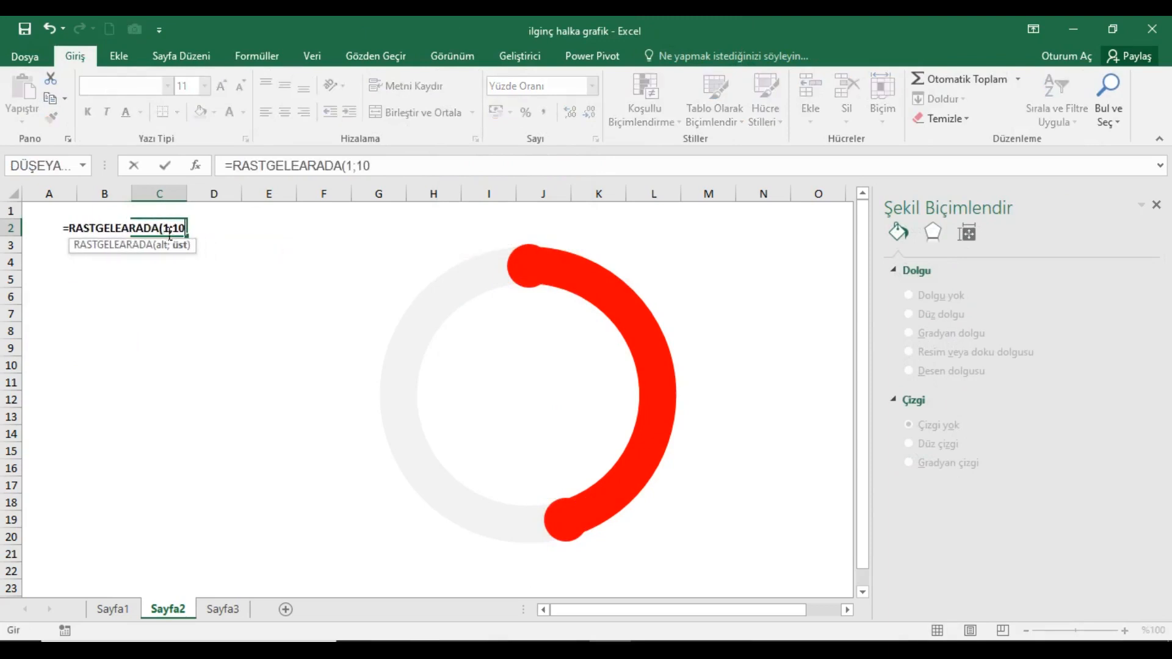
pyautogui.write('0)/100')
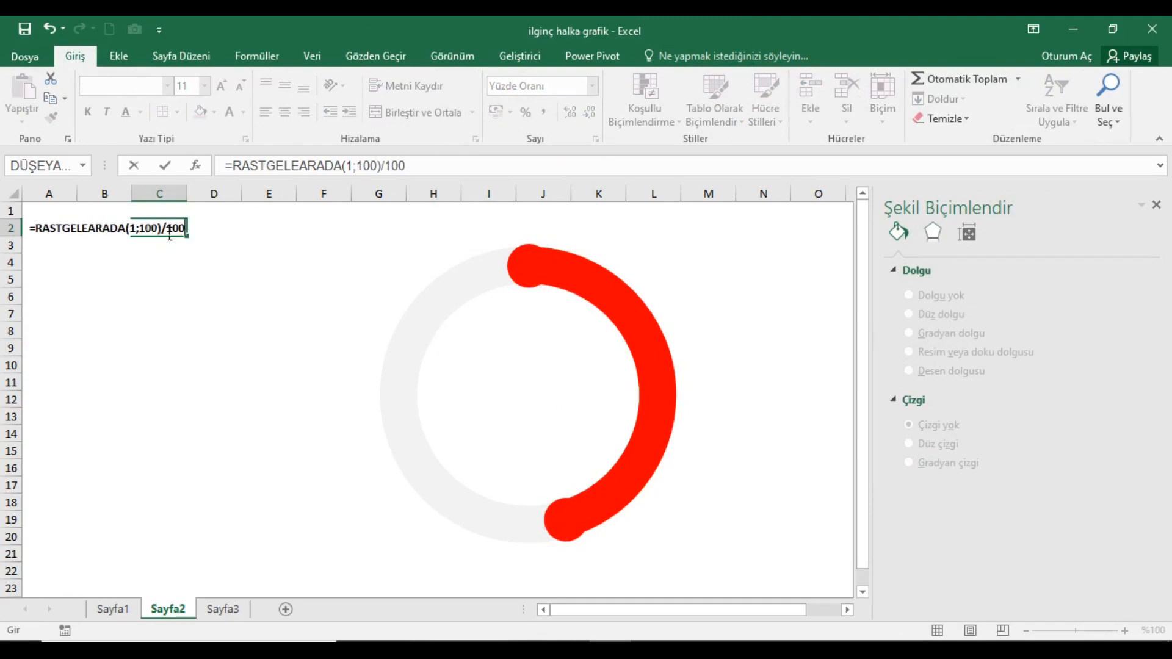
pyautogui.press('Return')
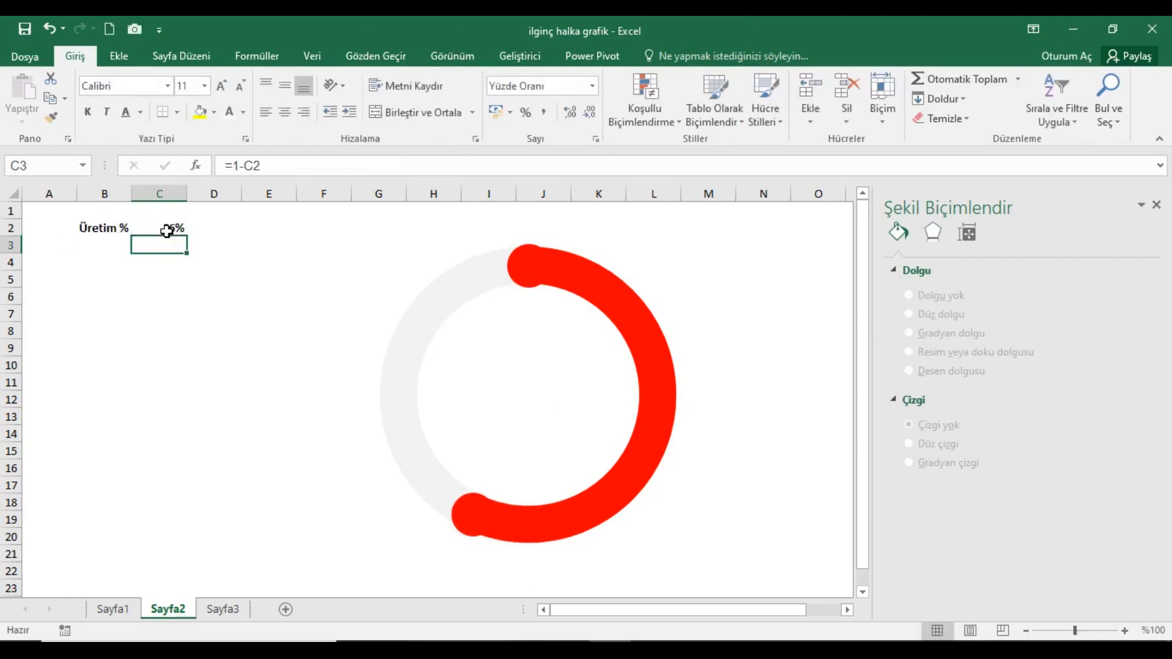
pyautogui.click(1156, 205)
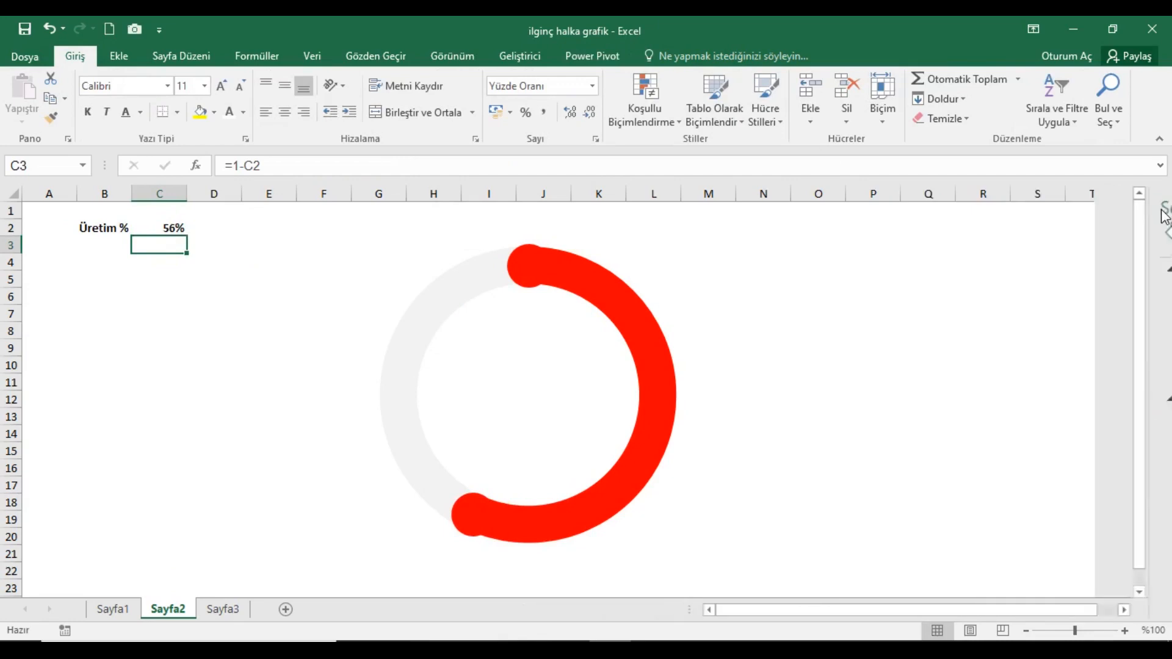
# - Recalculate the workbook several times to check how the ring and markers follow the random percentage
pyautogui.click(256, 55)
pyautogui.click(1020, 84)
pyautogui.click(1019, 85)
pyautogui.click(1020, 85)
pyautogui.click(1020, 85)
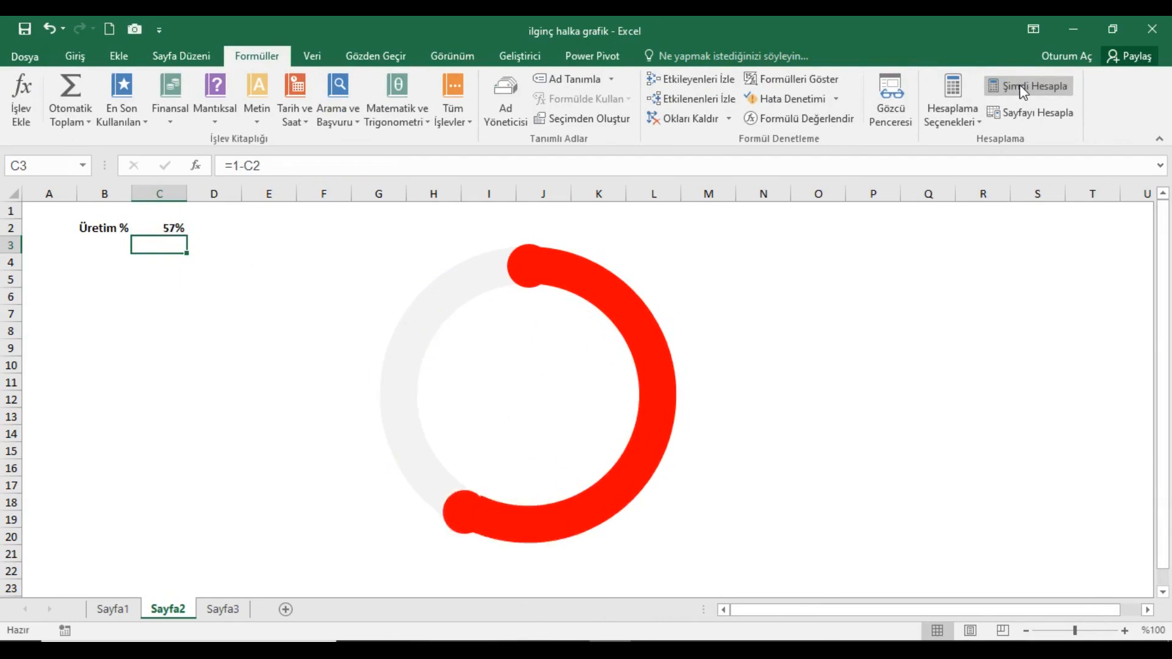
# - Add data labels to the Noktalar series and delete the label of the fixed starting marker
pyautogui.rightClick(465, 513)
pyautogui.moveTo(519, 469)
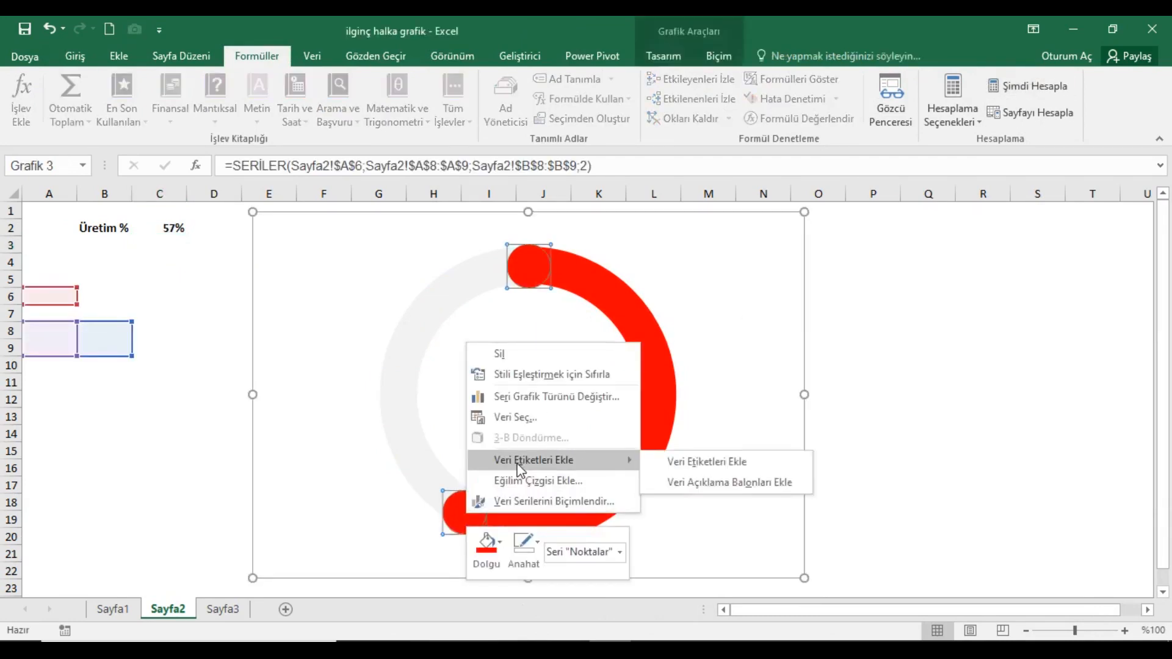
pyautogui.click(679, 464)
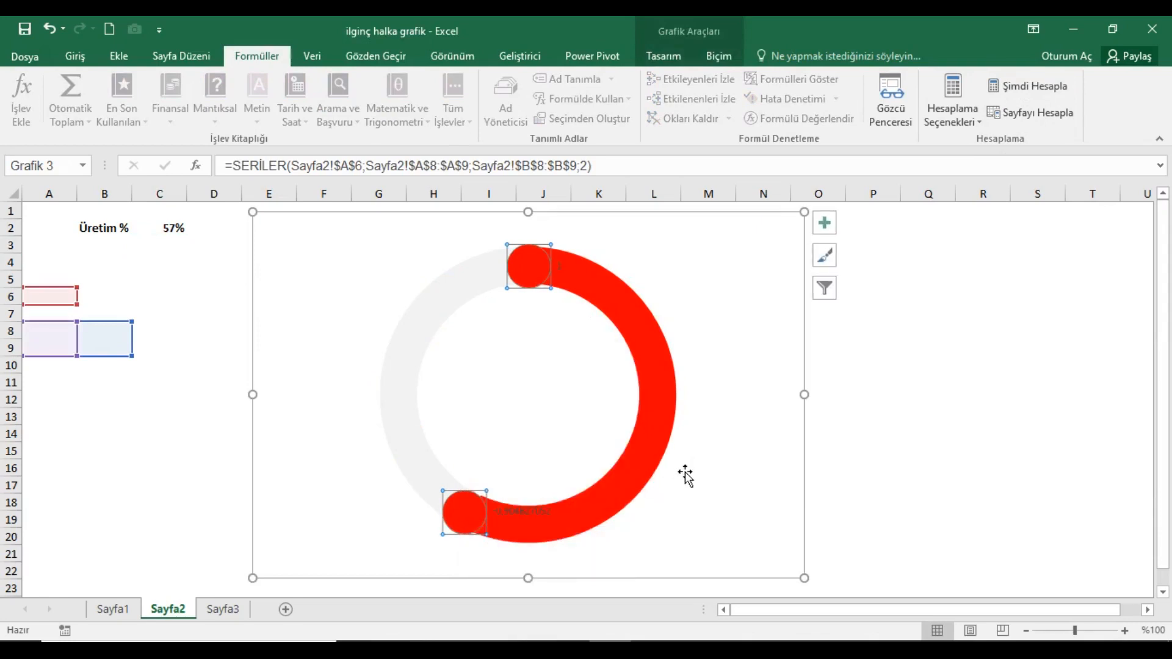
pyautogui.click(540, 525)
pyautogui.click(565, 266)
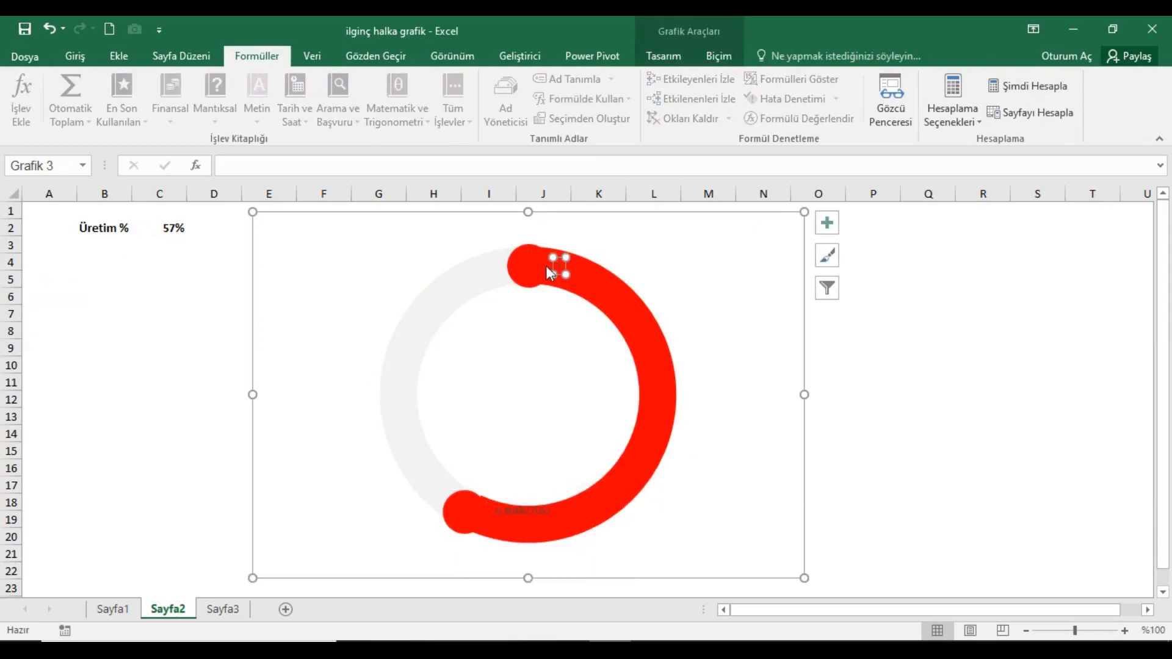
pyautogui.press('Delete')
# - Link the moving marker's data label to cell C2 with =Sayfa2!$C$2
pyautogui.click(520, 524)
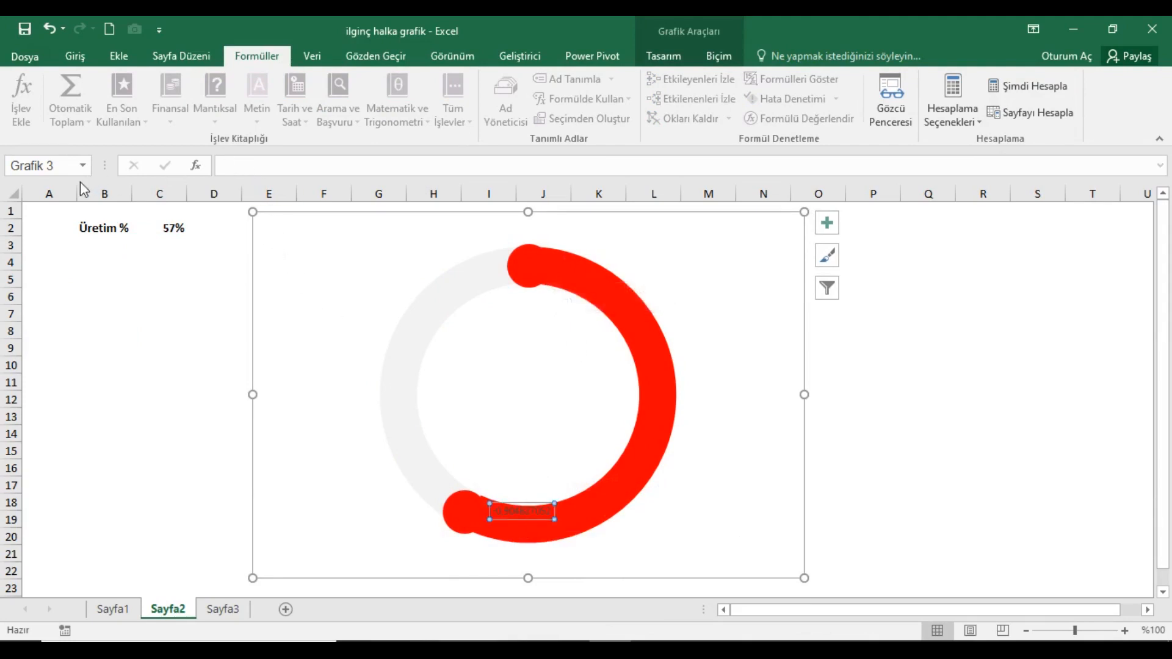
pyautogui.click(531, 515)
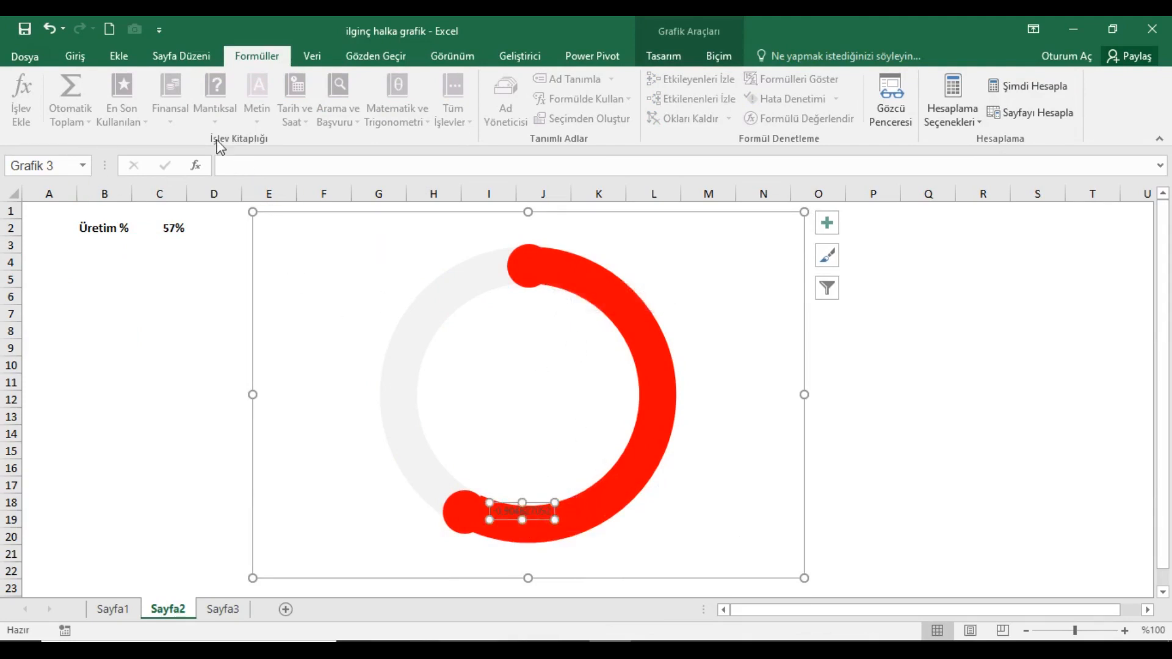
pyautogui.click(256, 169)
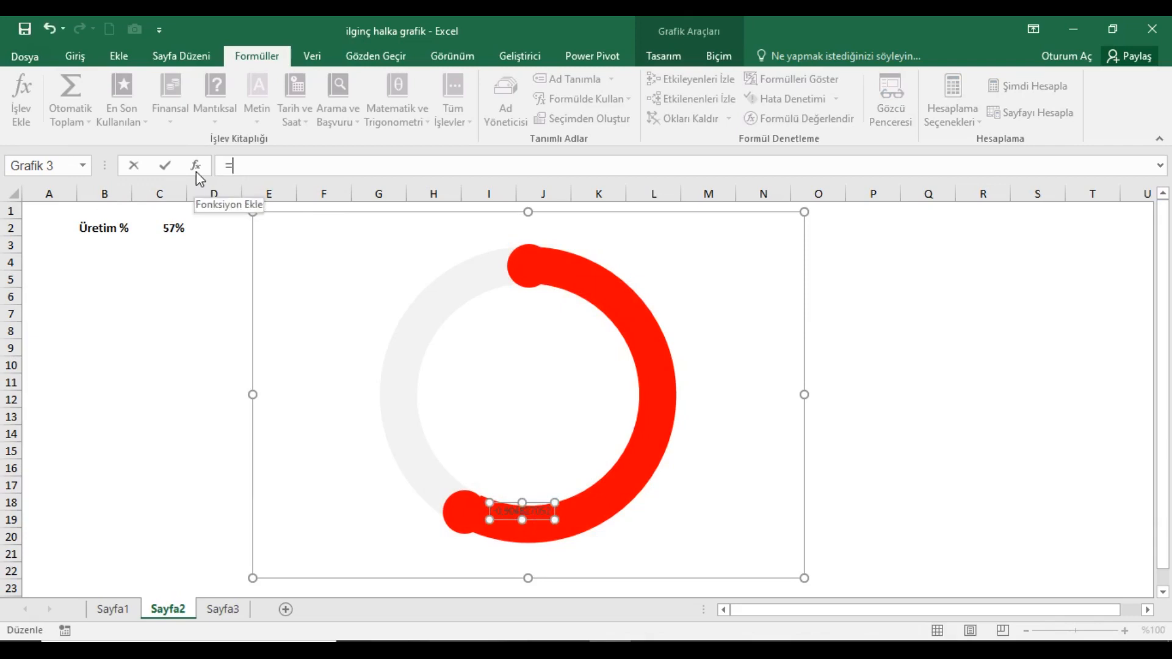
pyautogui.click(160, 228)
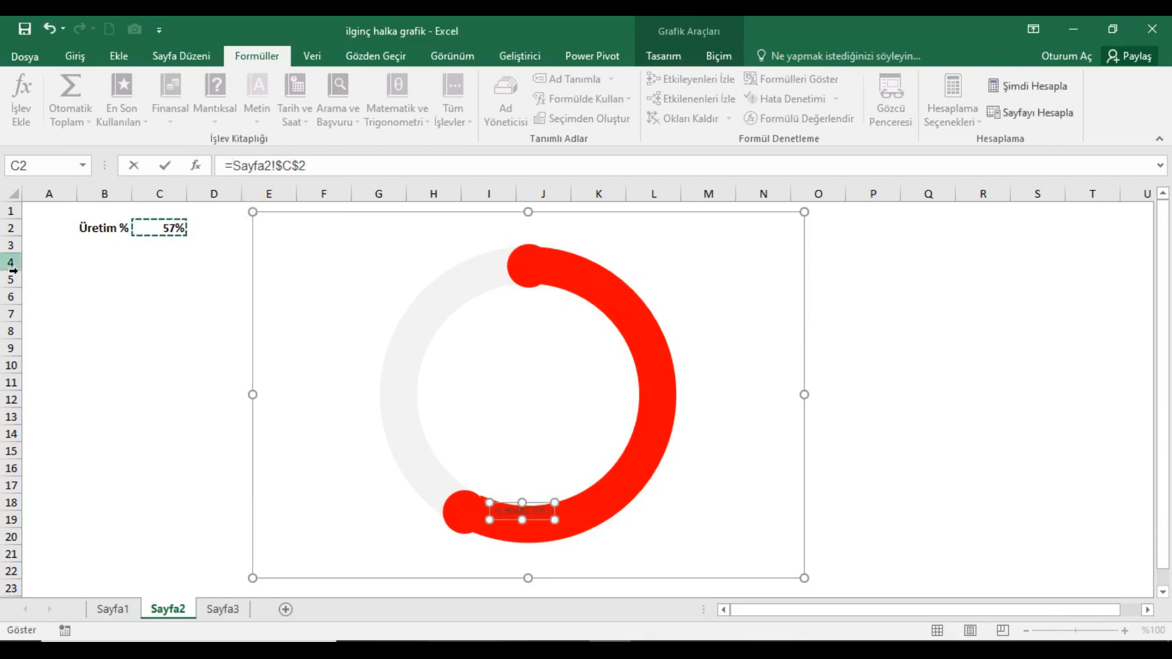
pyautogui.press('Return')
# - Format the moving marker's data label as bold with a font size of 28
pyautogui.click(75, 57)
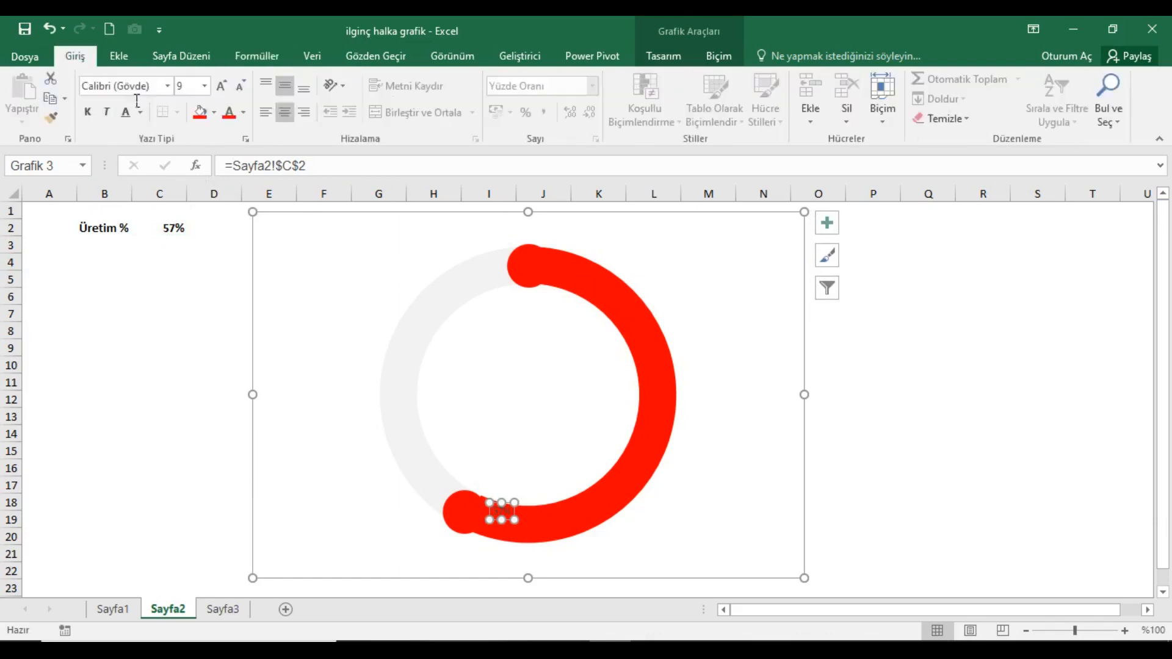
pyautogui.click(220, 85)
pyautogui.click(221, 84)
pyautogui.click(221, 85)
pyautogui.click(220, 84)
pyautogui.click(87, 112)
# - Set the percentage label's position to Üste, above its marker, and close the label formatting
pyautogui.rightClick(531, 512)
pyautogui.click(588, 507)
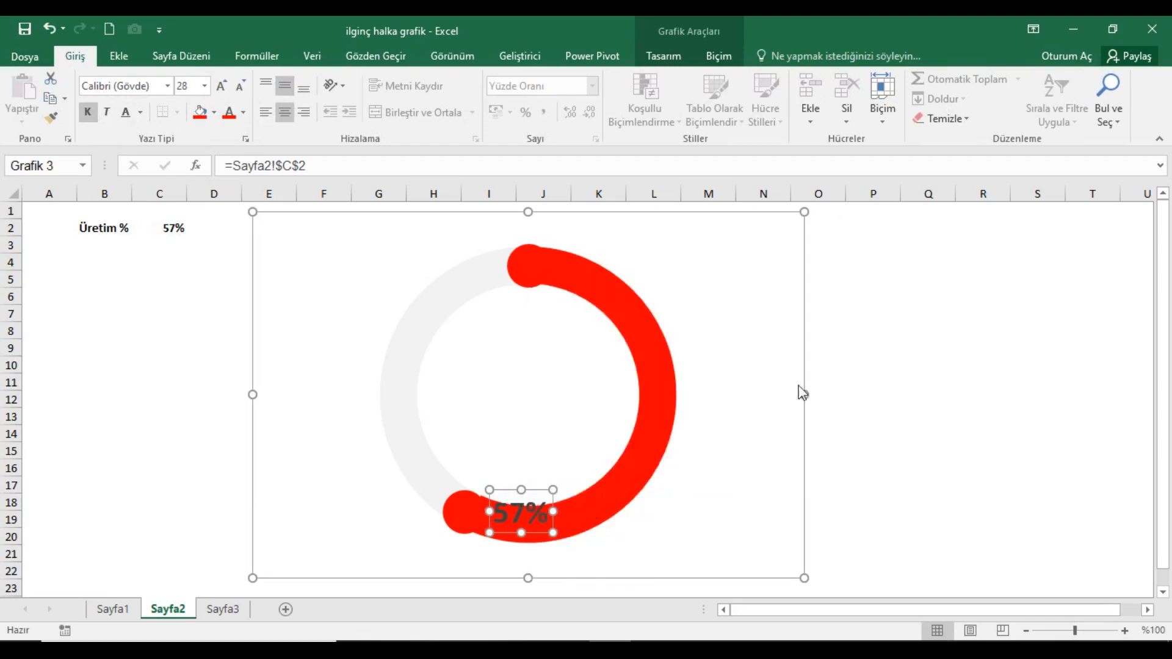
pyautogui.scroll(-3, 1000, 580)
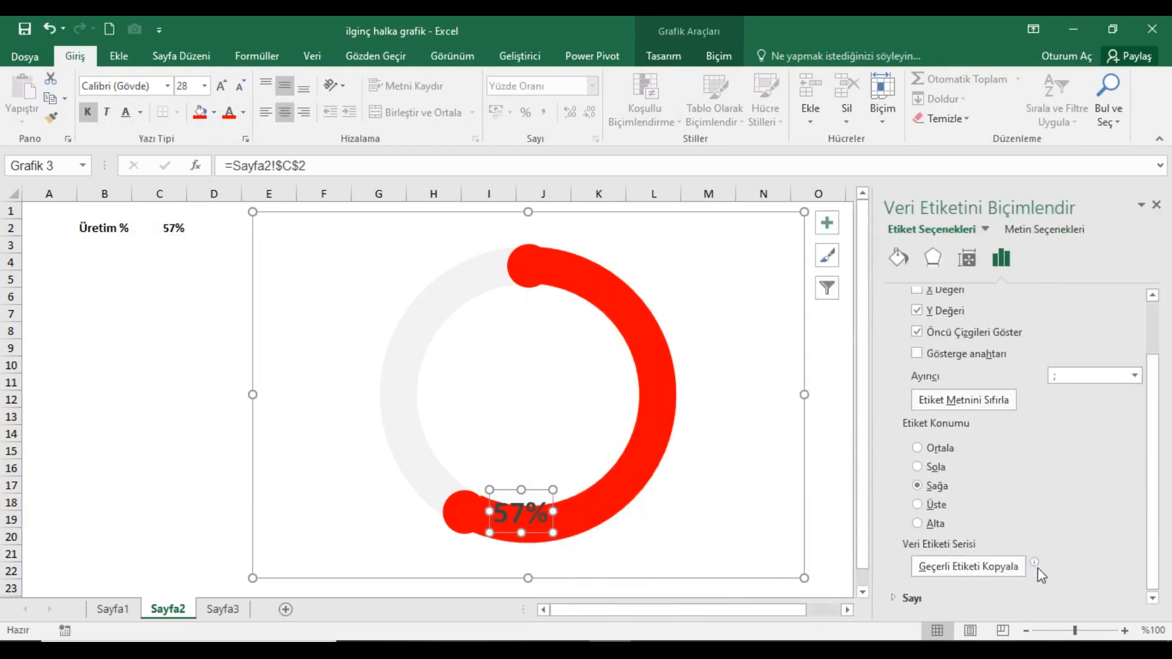
pyautogui.scroll(3, 1041, 575)
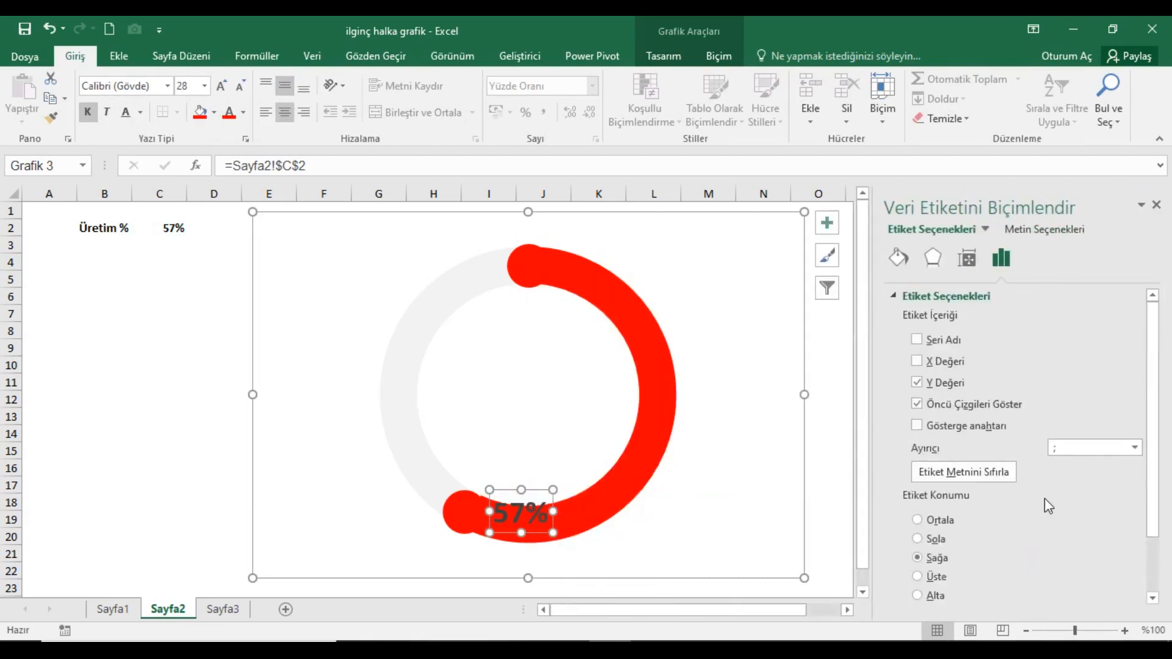
pyautogui.click(918, 521)
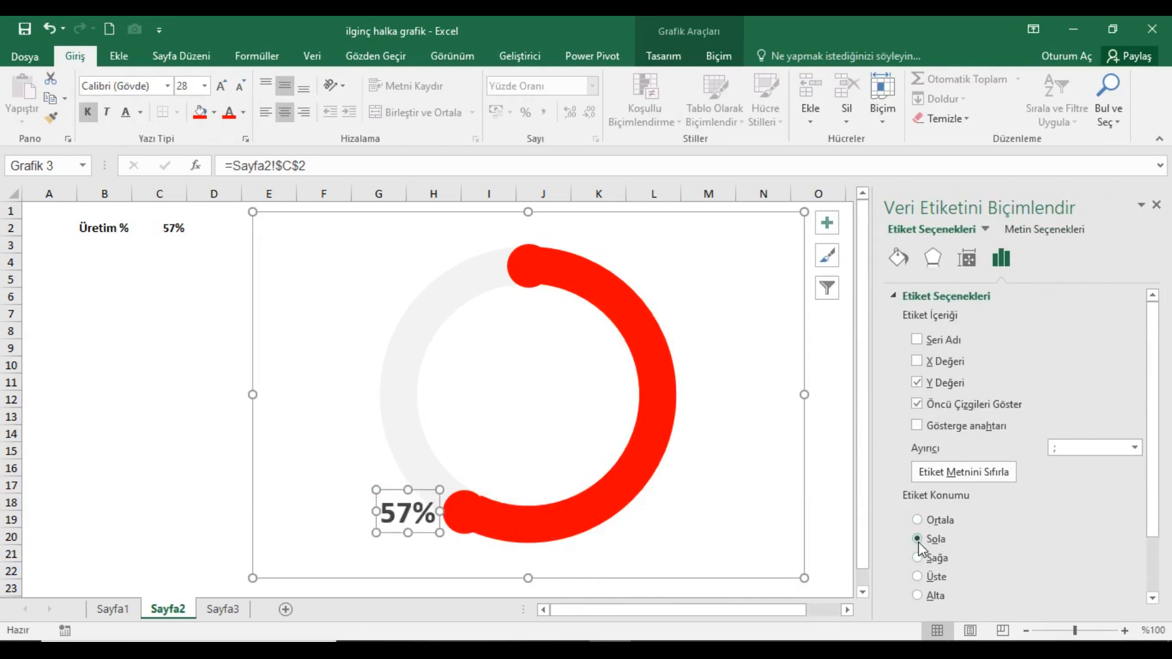
pyautogui.click(917, 596)
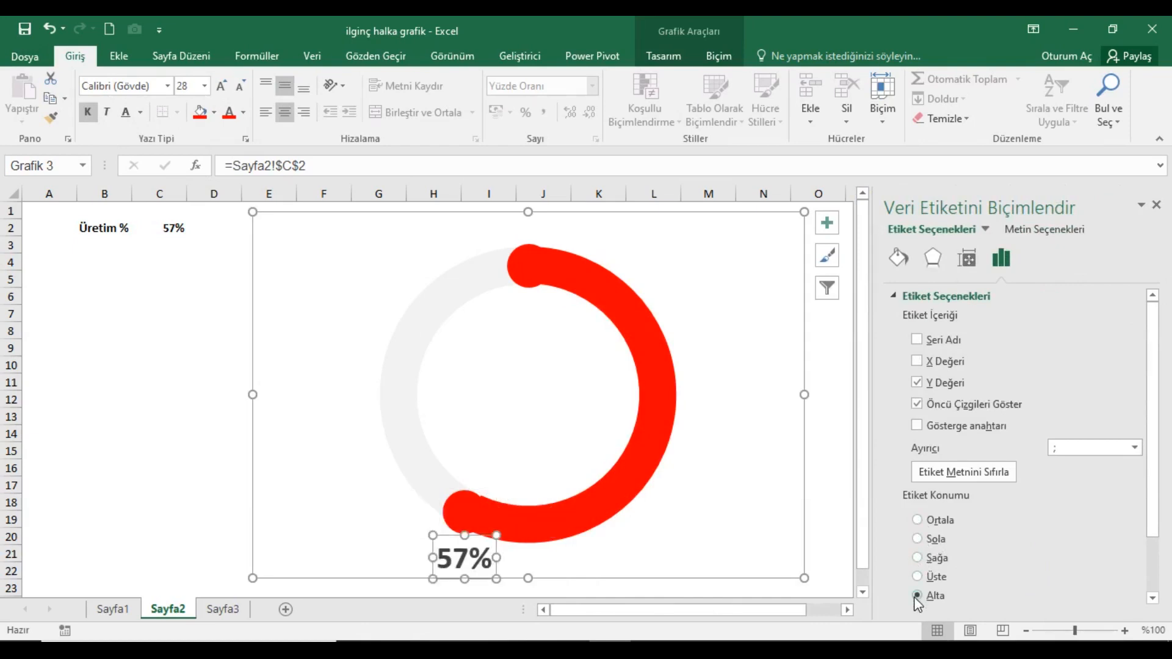
pyautogui.click(920, 577)
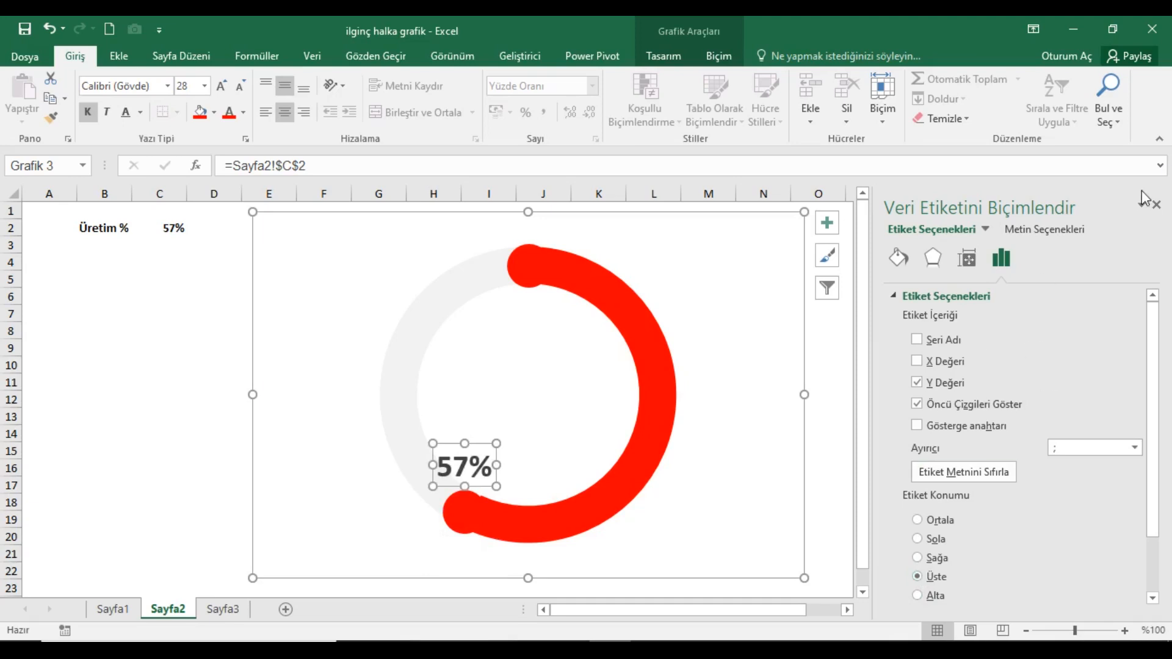
pyautogui.click(1156, 206)
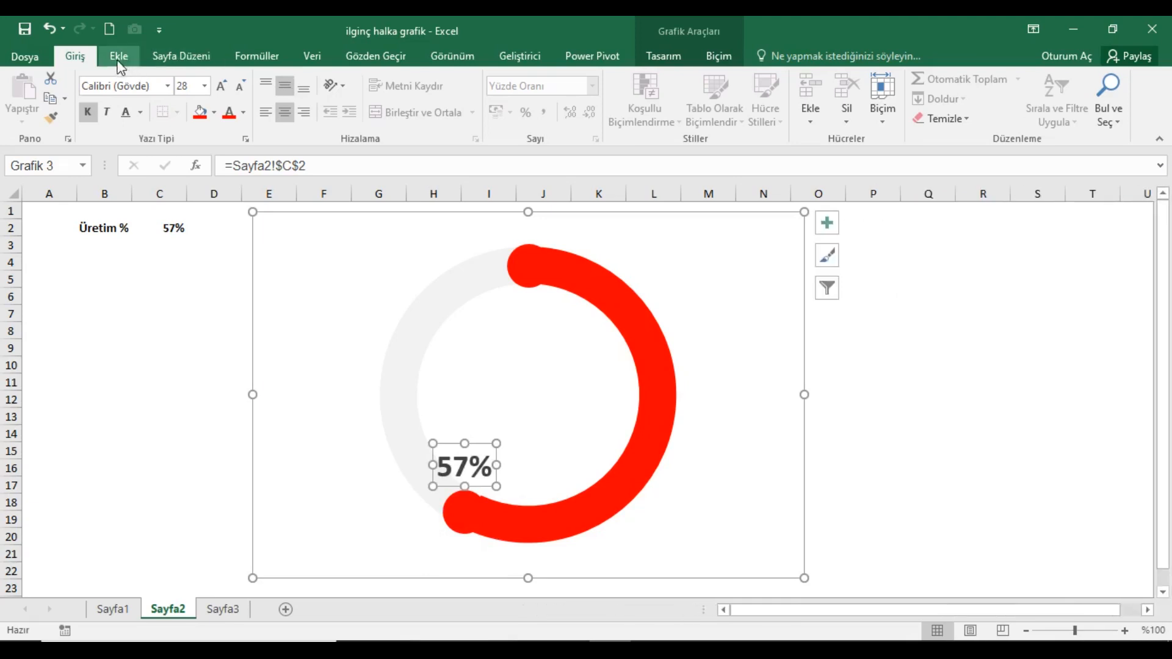
# - Change the font of the moving marker's percentage label to Goudy Stout
pyautogui.click(167, 86)
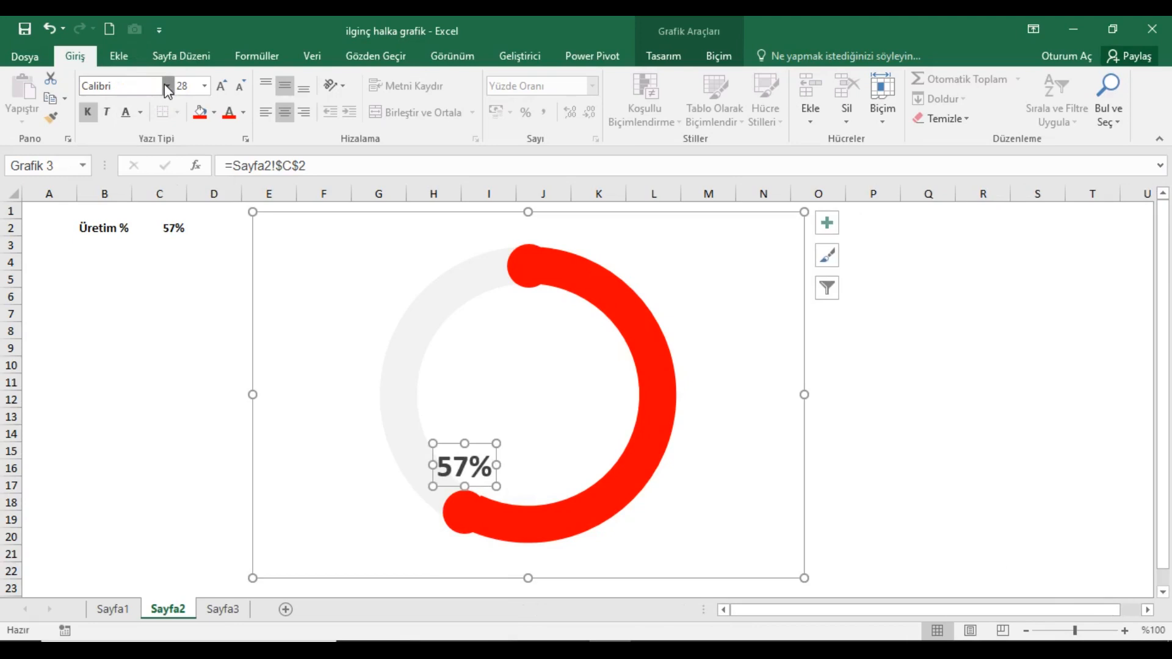
pyautogui.scroll(-7, 313, 167)
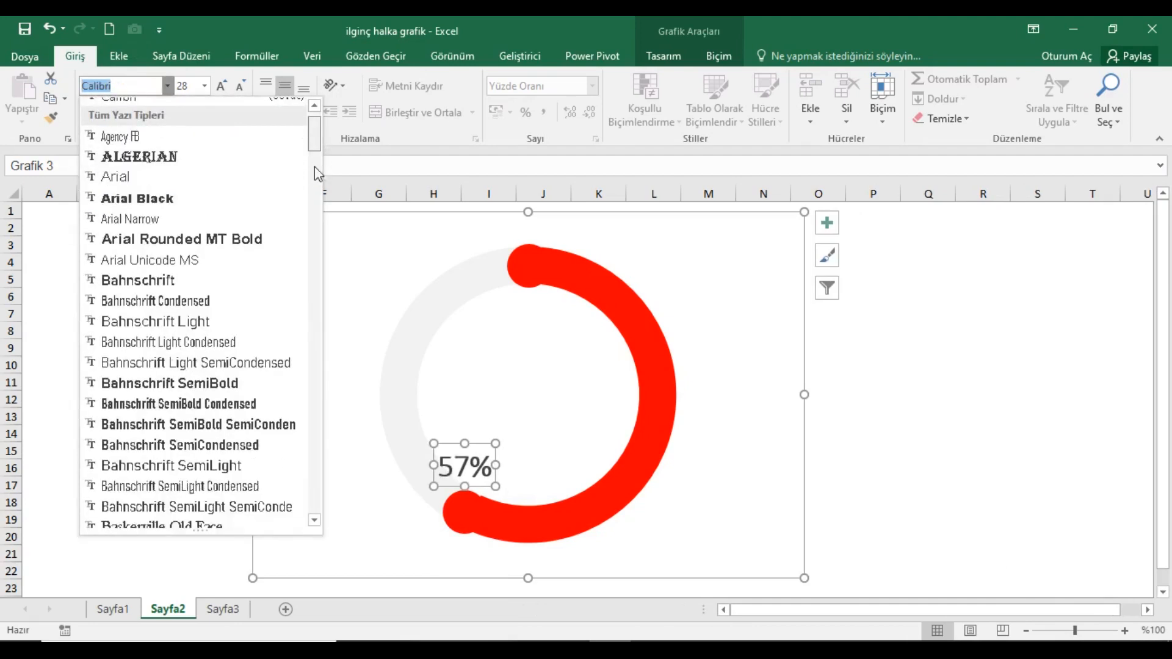
pyautogui.scroll(-20, 313, 287)
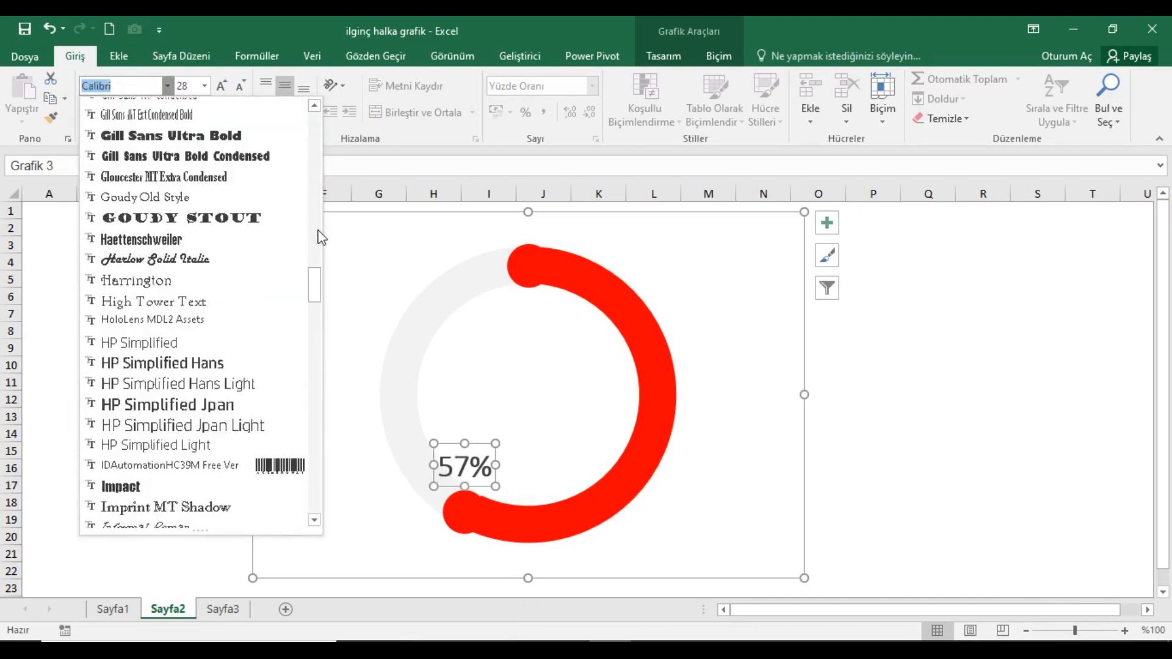
pyautogui.scroll(8, 314, 273)
pyautogui.scroll(-7, 313, 279)
pyautogui.scroll(2, 315, 287)
pyautogui.click(202, 355)
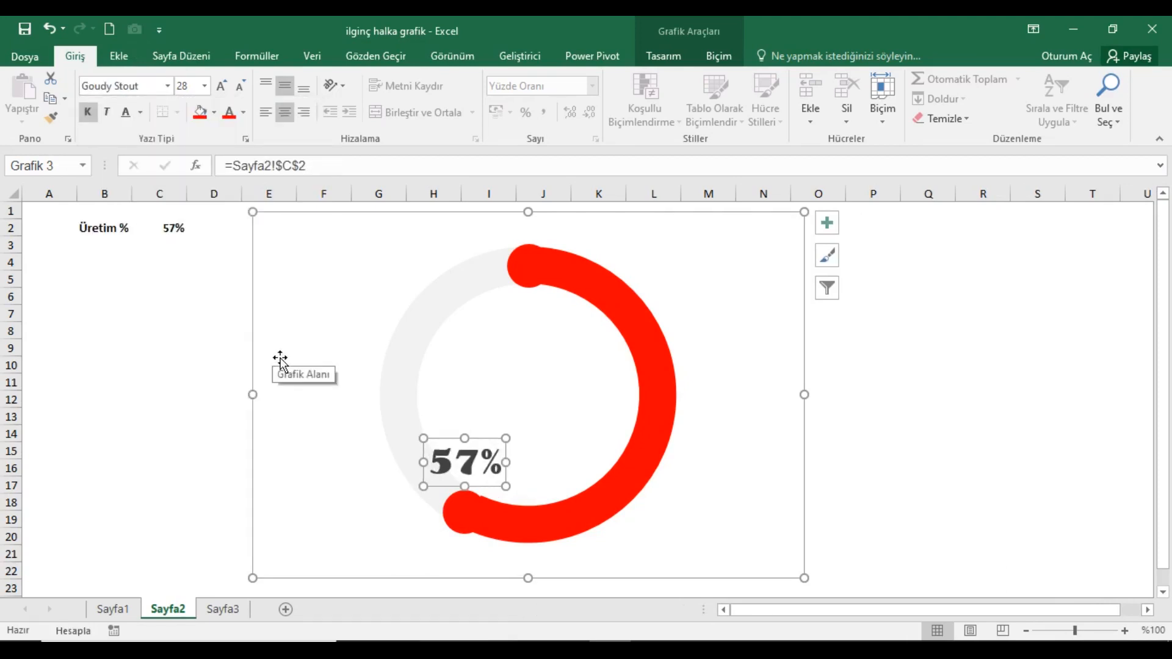
# - Deselect the chart and recalculate the workbook repeatedly to check how the ring, marker and label follow new Üretim percentages
pyautogui.click(253, 57)
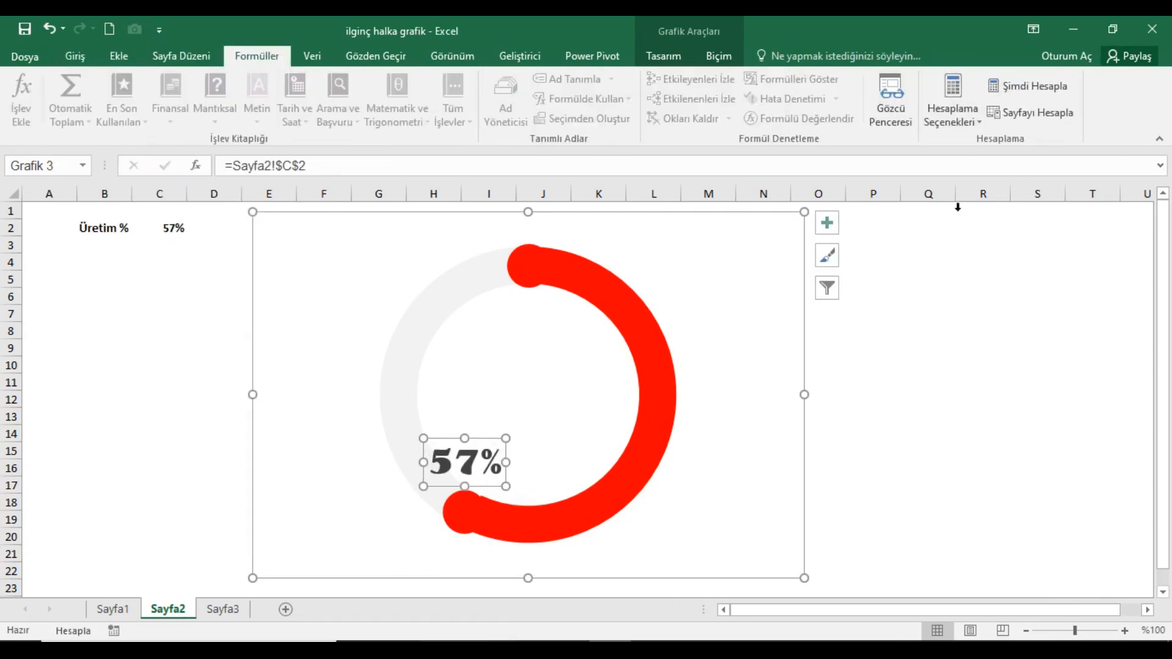
pyautogui.click(928, 261)
pyautogui.click(1048, 86)
pyautogui.click(1048, 86)
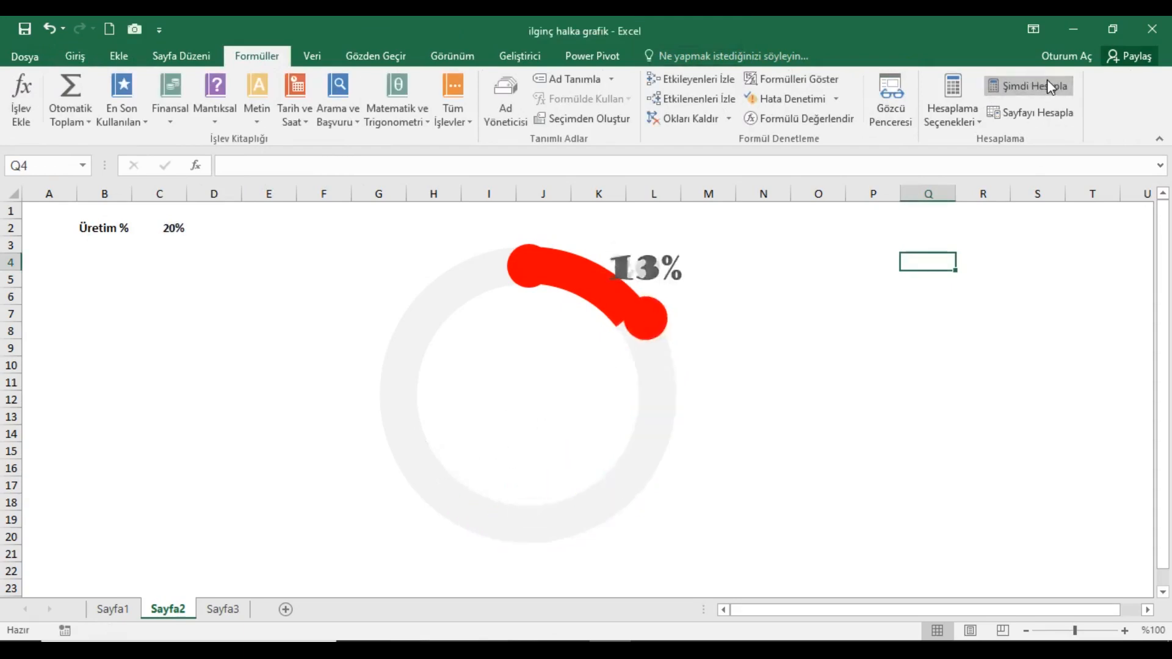
pyautogui.click(1048, 86)
pyautogui.click(1048, 86)
pyautogui.click(1048, 85)
pyautogui.click(1048, 80)
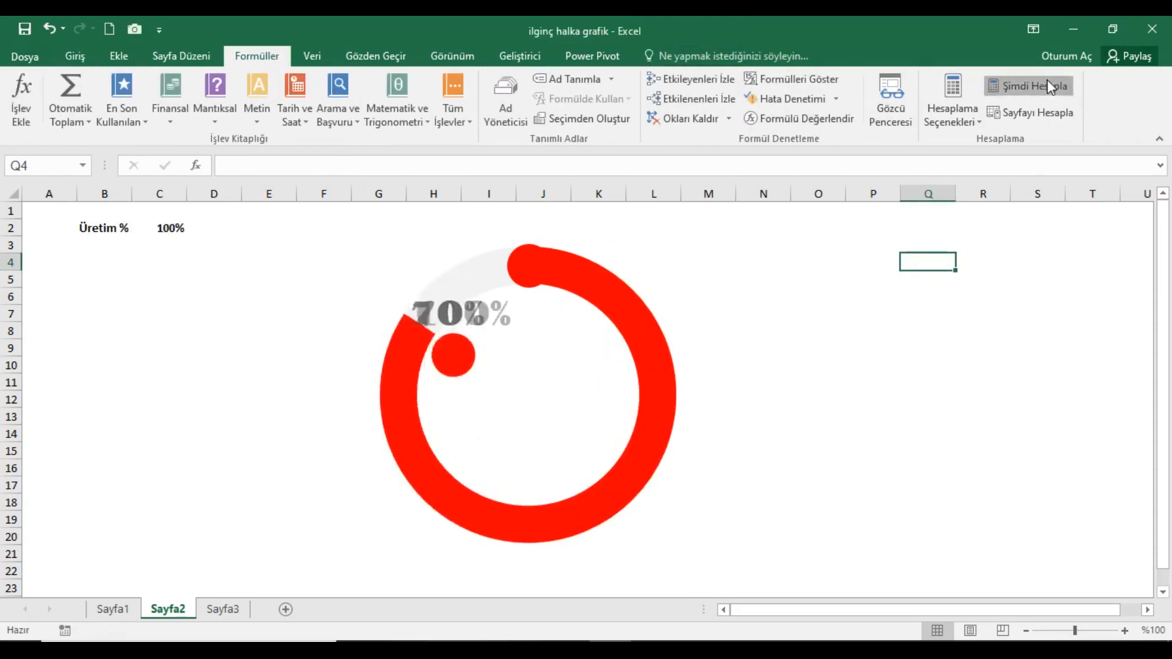
pyautogui.click(1048, 80)
pyautogui.click(1048, 80)
pyautogui.click(1048, 81)
pyautogui.click(1063, 87)
pyautogui.click(1063, 86)
pyautogui.click(1063, 86)
pyautogui.click(1063, 87)
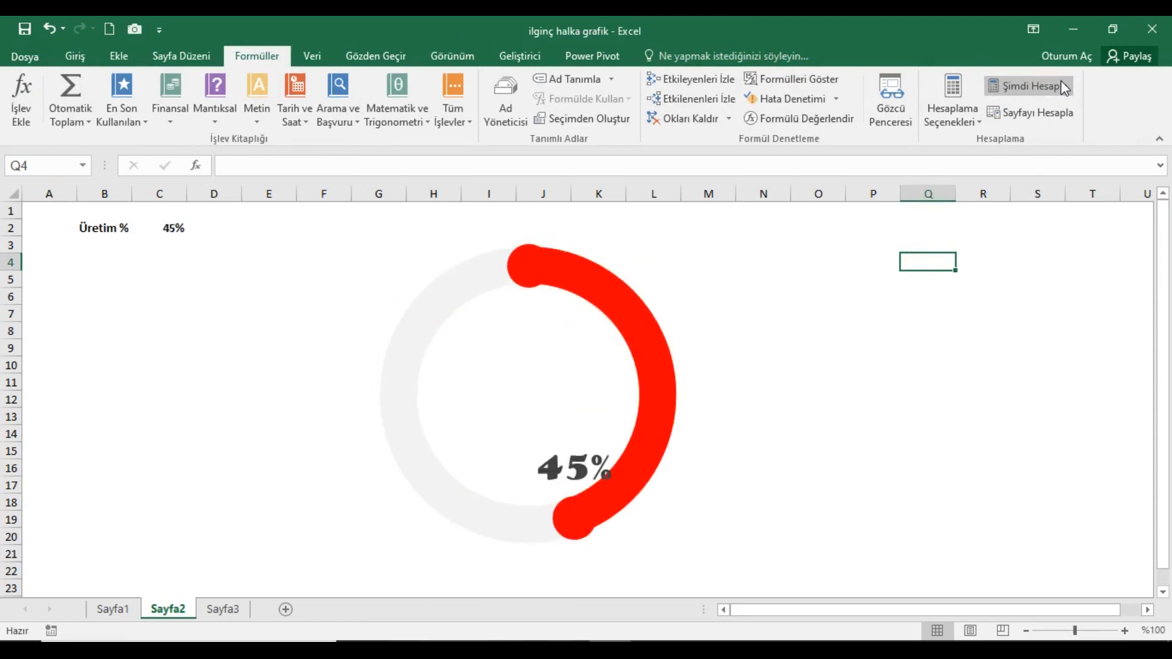